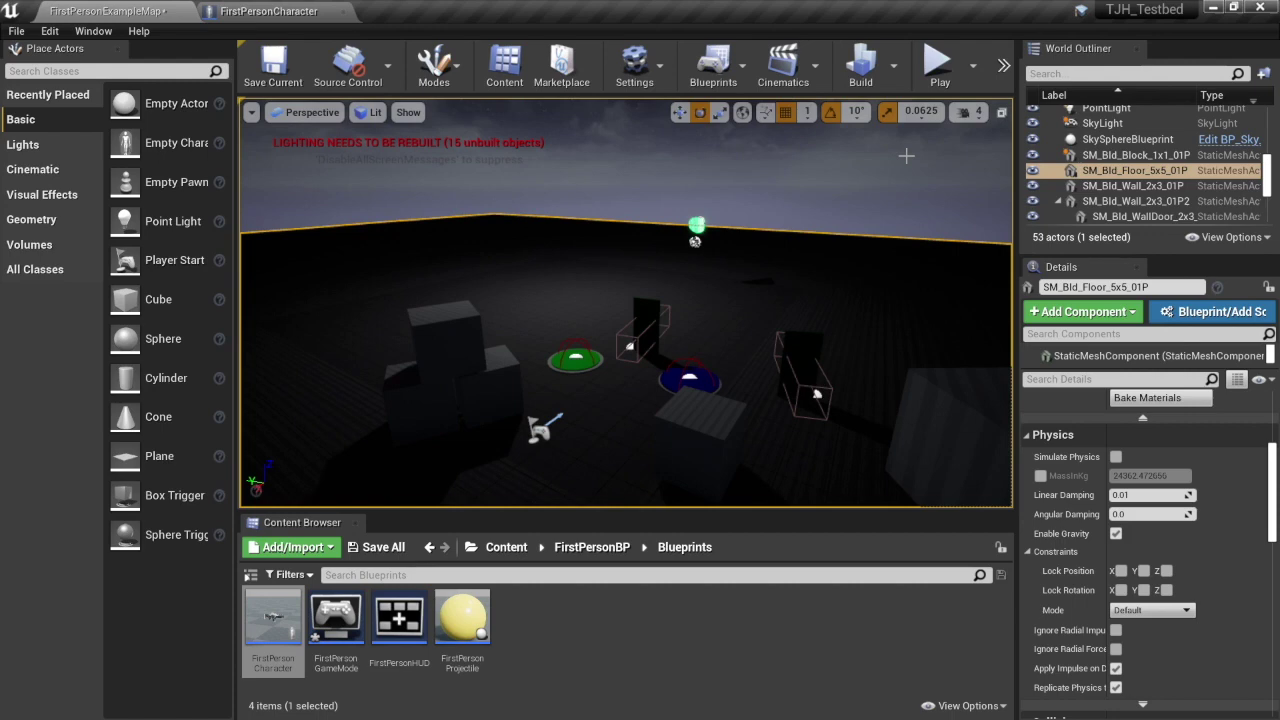
Step: Play the level in the editor, fire a few projectiles, and raise the system volume to 34
left_click(933, 68)
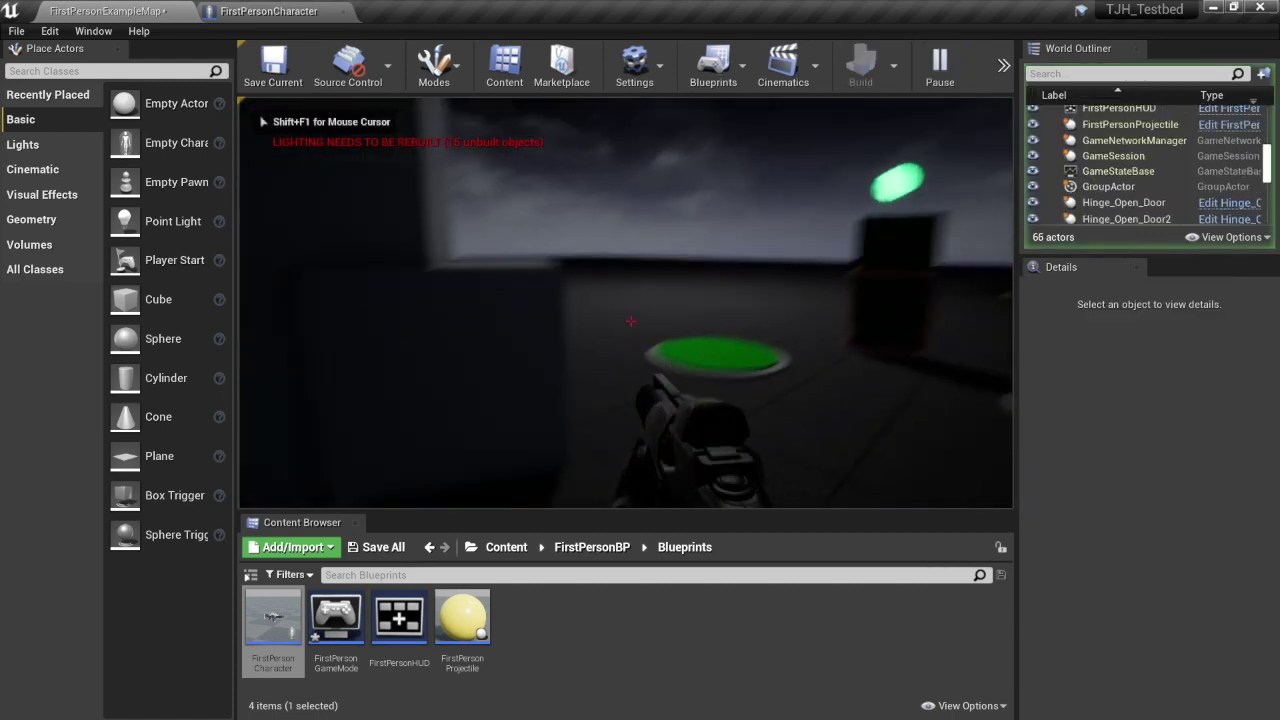
left_click(631, 321)
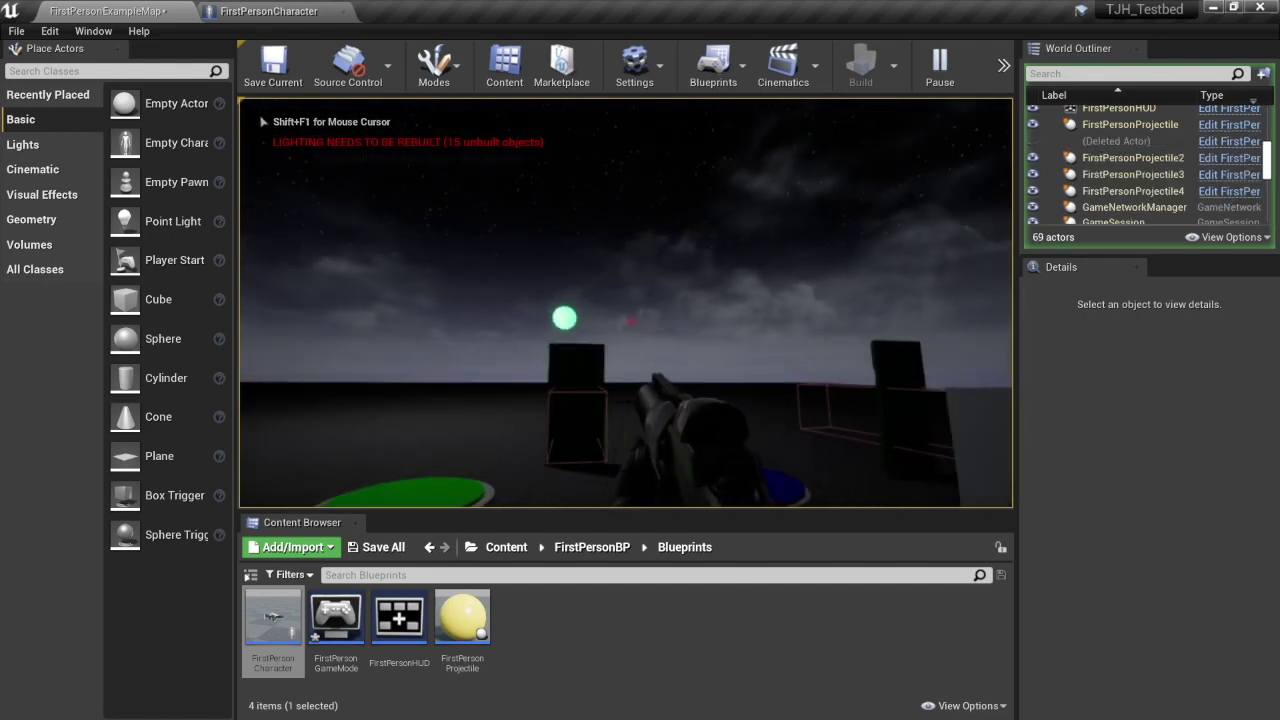
left_click(631, 321)
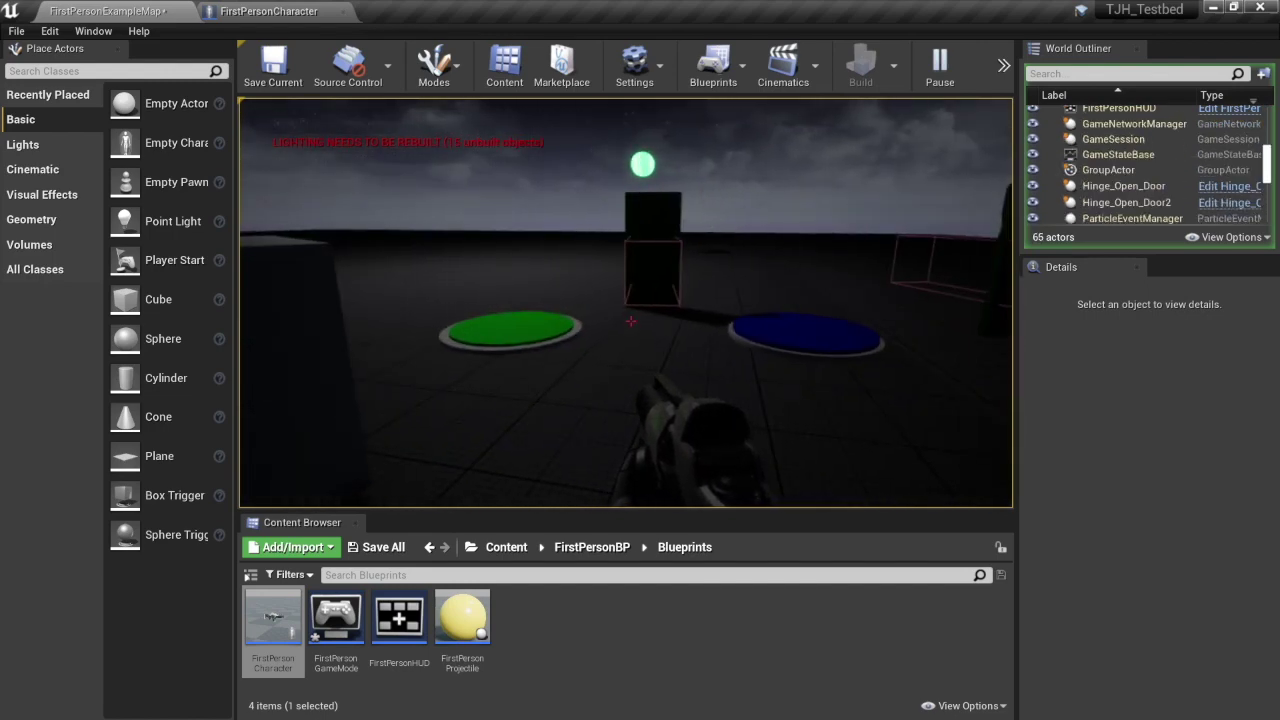
key("XF86AudioLowerVolume")
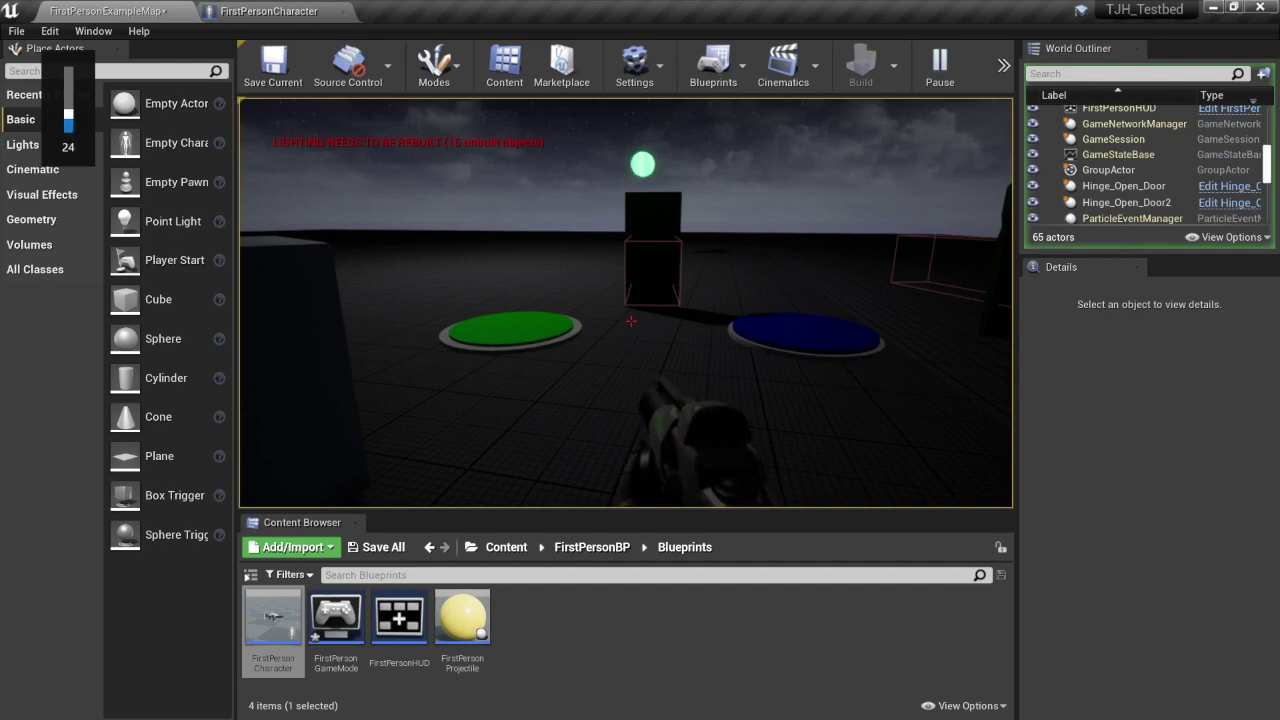
key("XF86AudioRaiseVolume")
key("XF86AudioRaiseVolume")
key("XF86AudioRaiseVolume")
key("XF86AudioRaiseVolume")
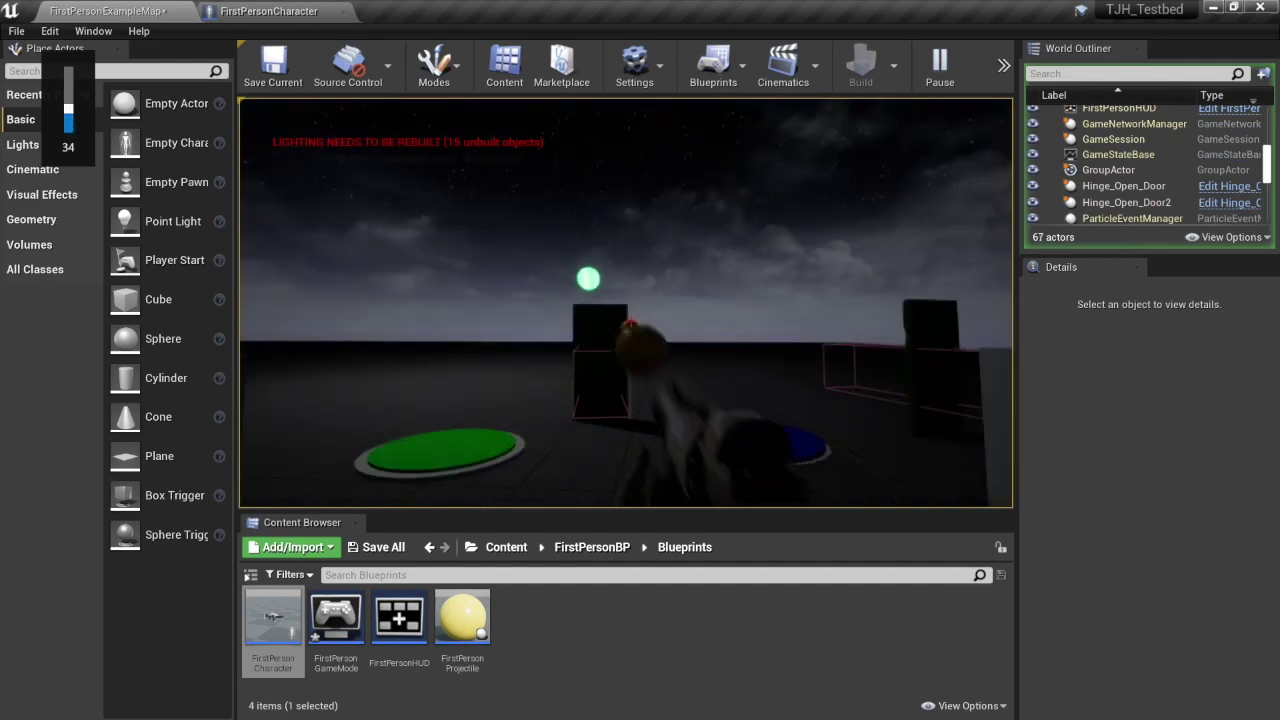
Step: Walk around the green and blue pads to test the triggered lights and doors, and stop the play session
key("w")
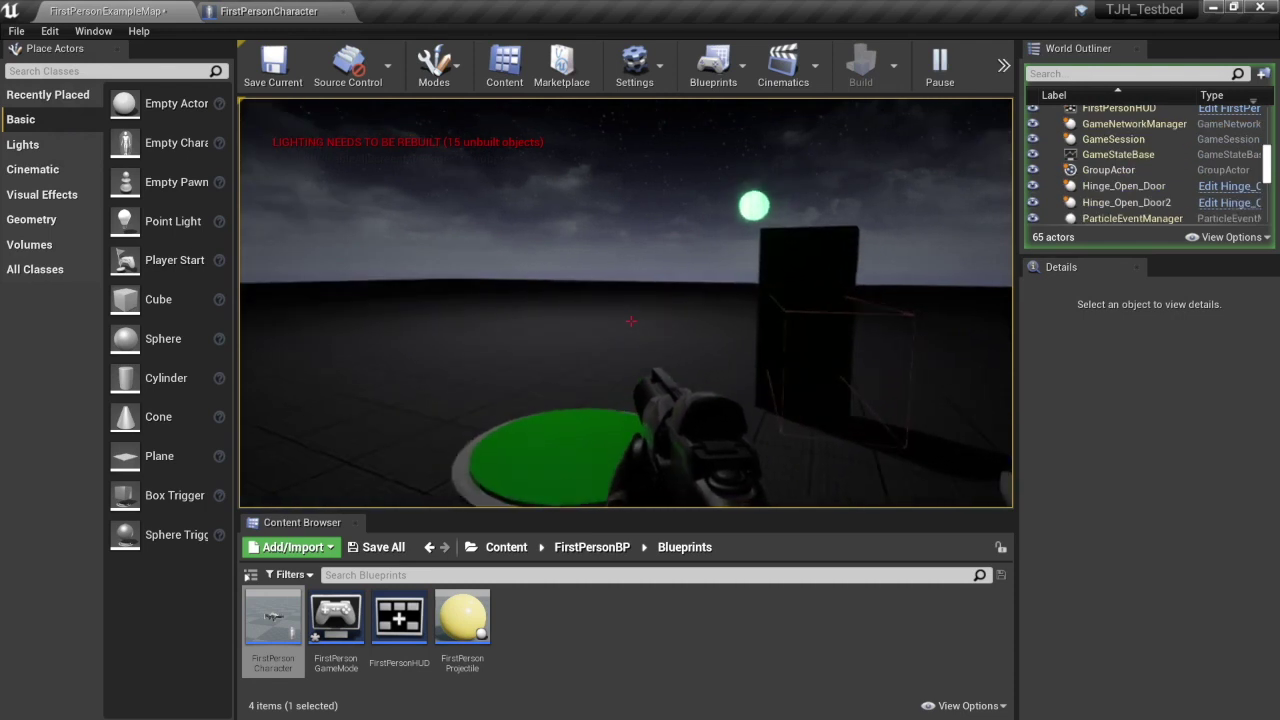
key("s")
left_click(631, 321)
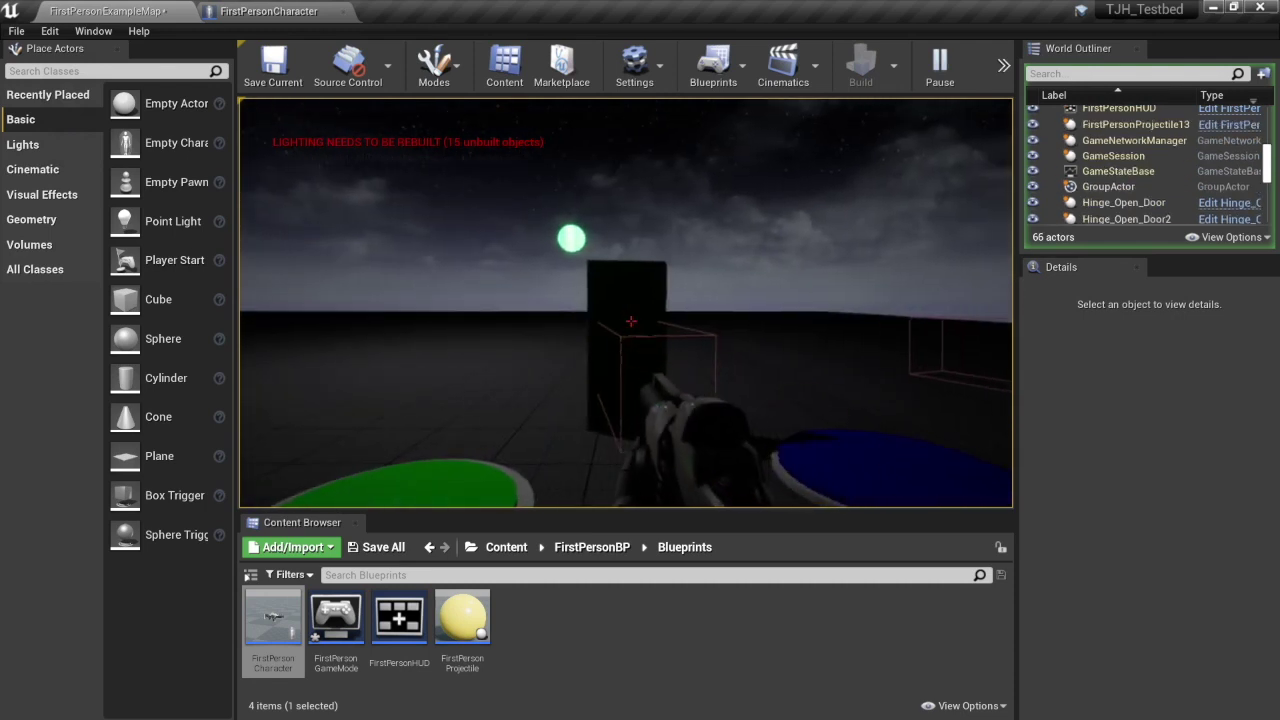
key("w")
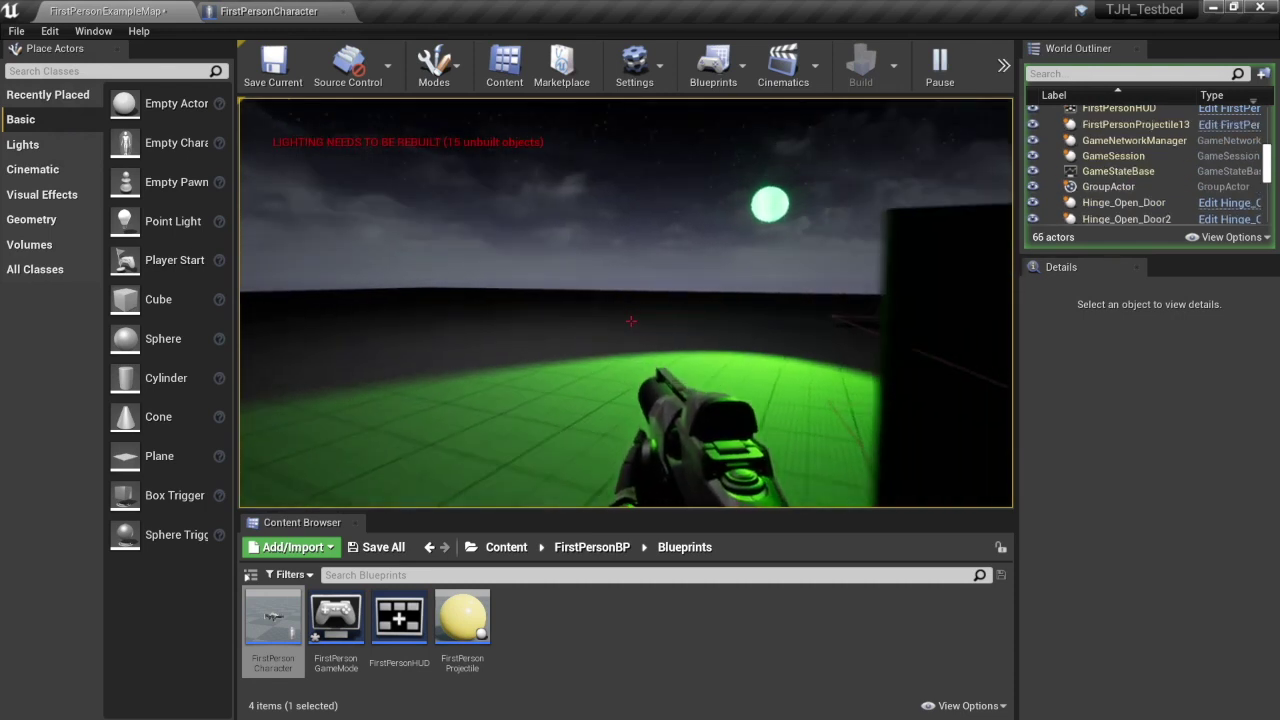
key("s")
key("w")
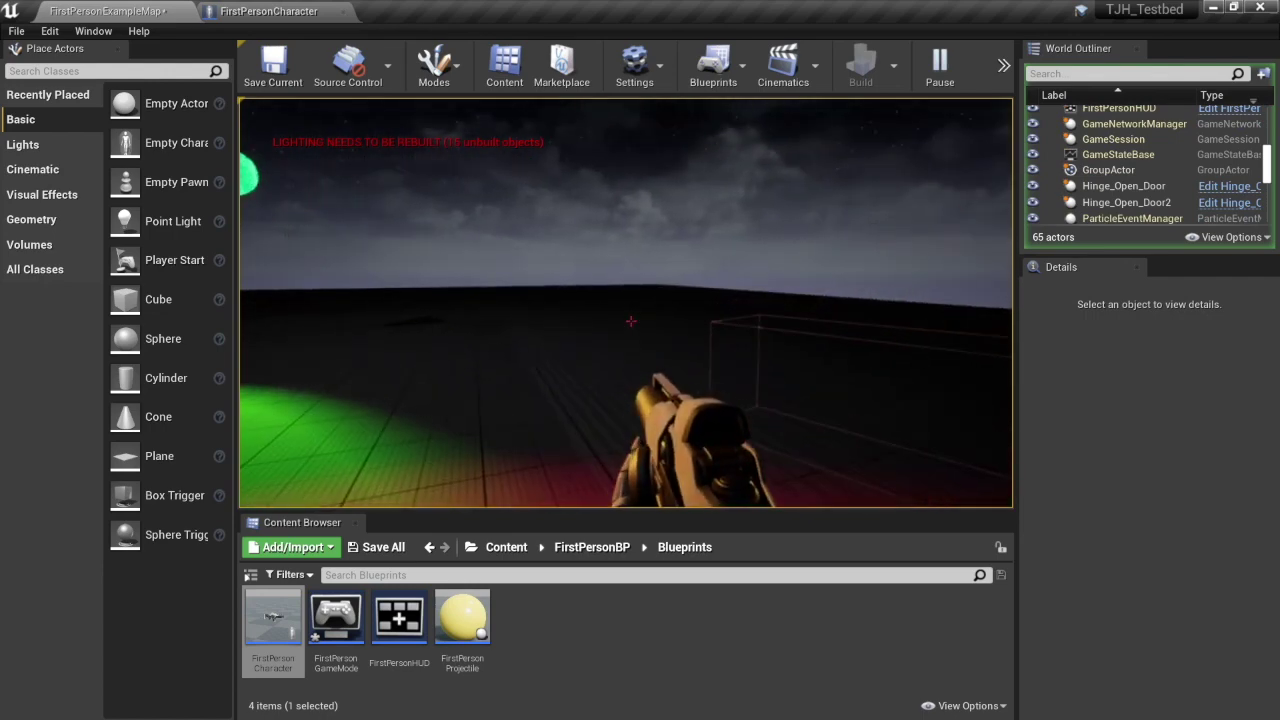
key("s")
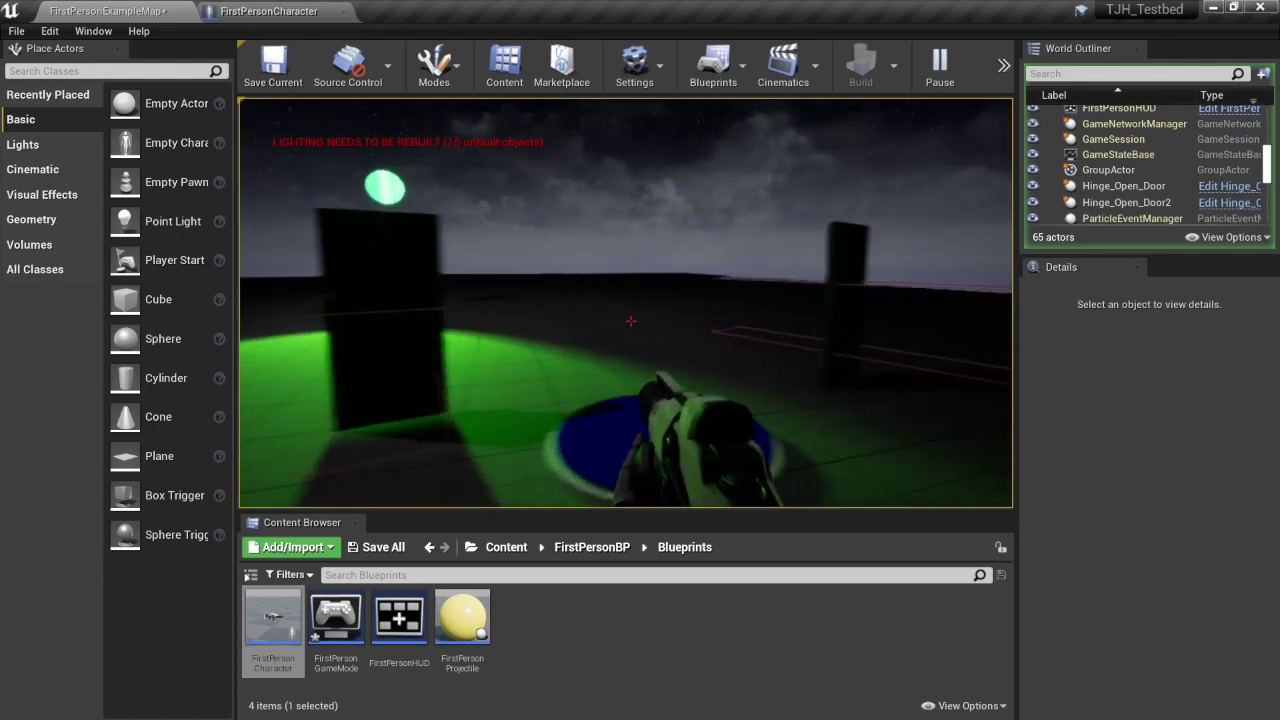
key("w")
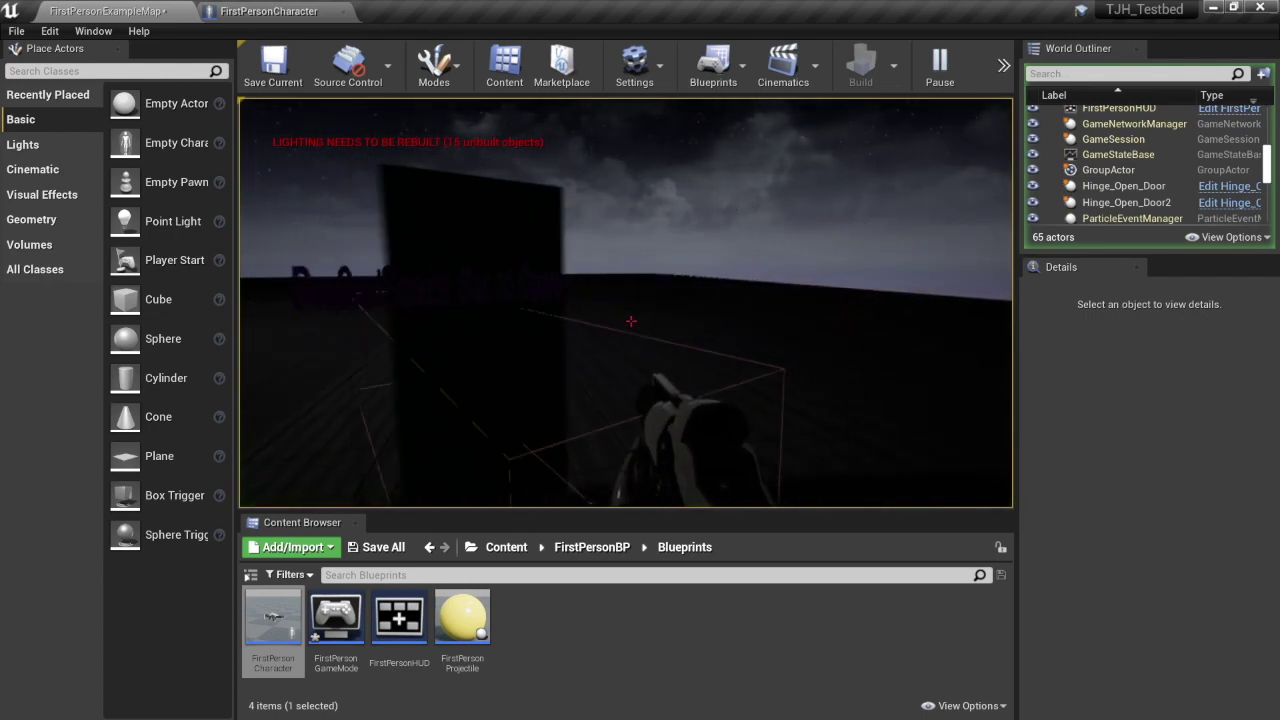
key("s")
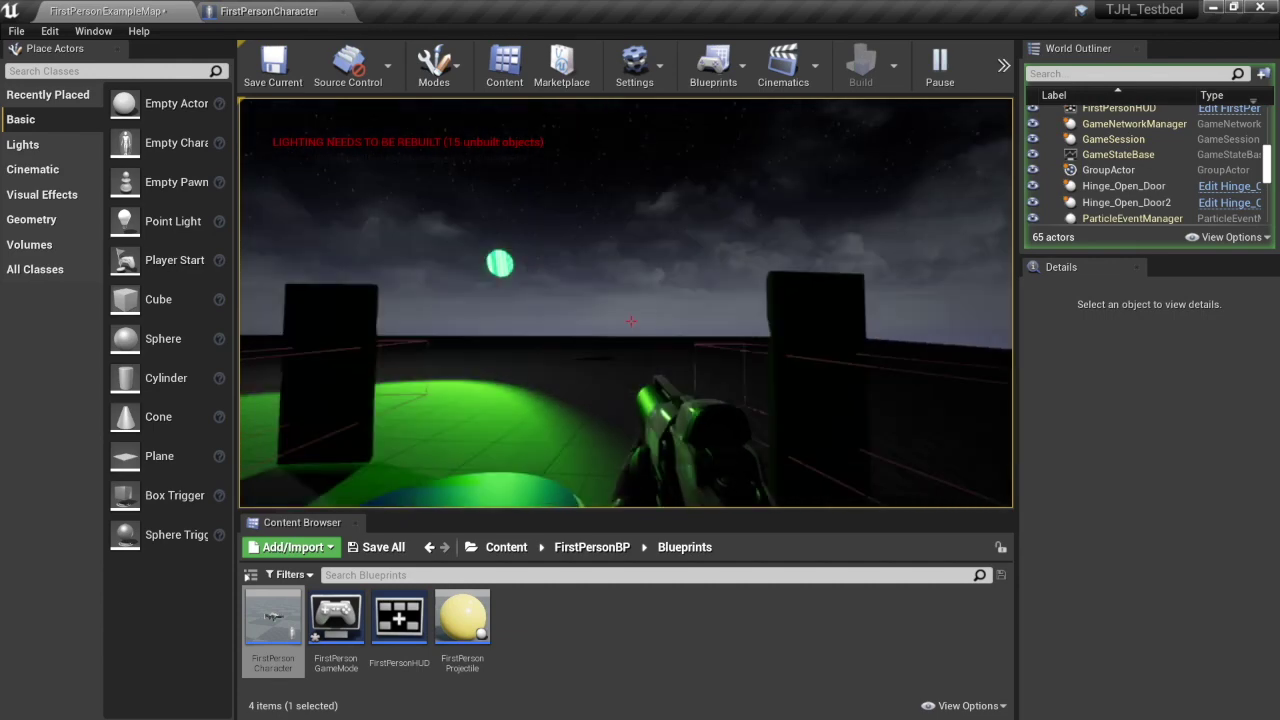
key("s")
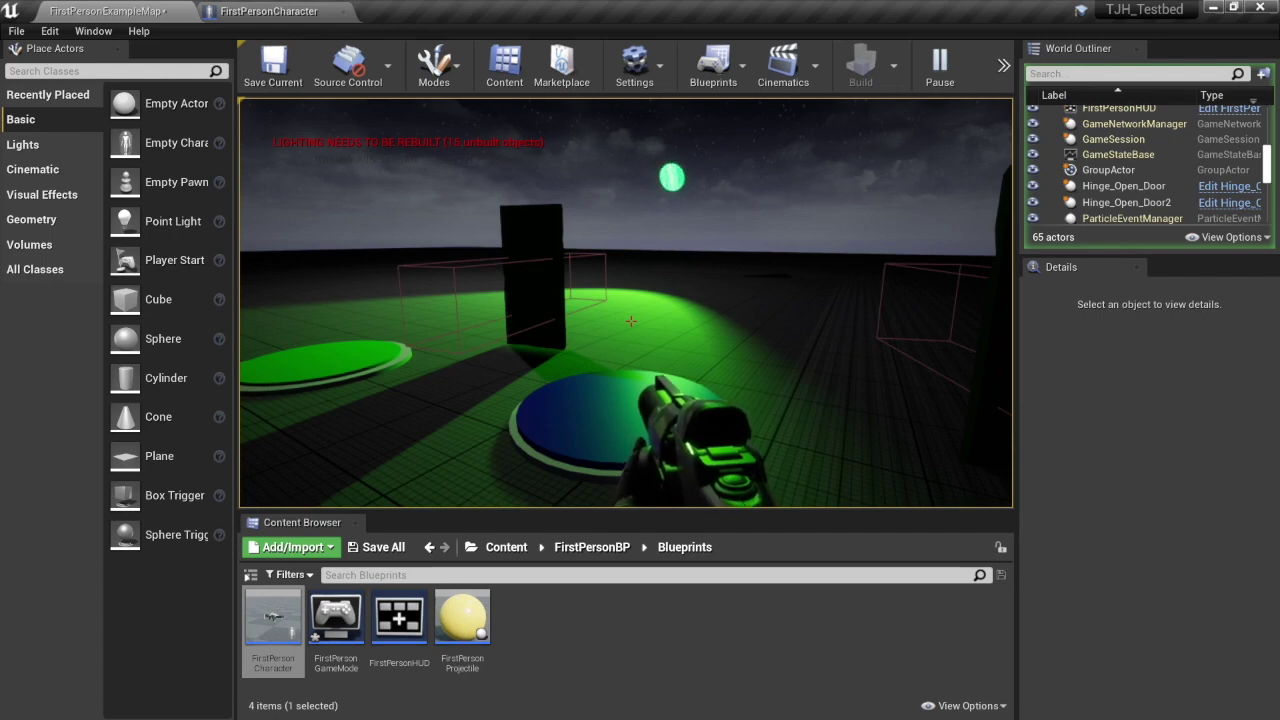
mouse_move(631, 321)
key("Escape")
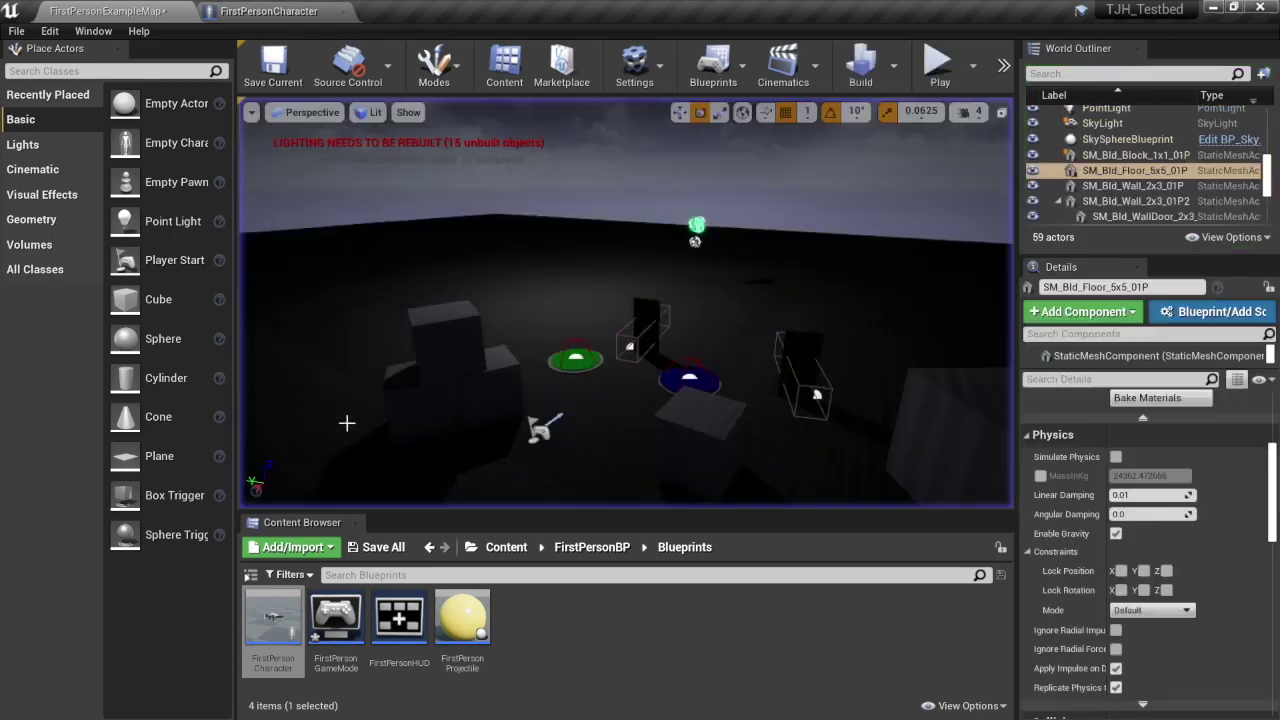
Step: Open the FirstPersonCharacter blueprint and examine the input and Spawn projectile sections of its event graph
double_click(270, 668)
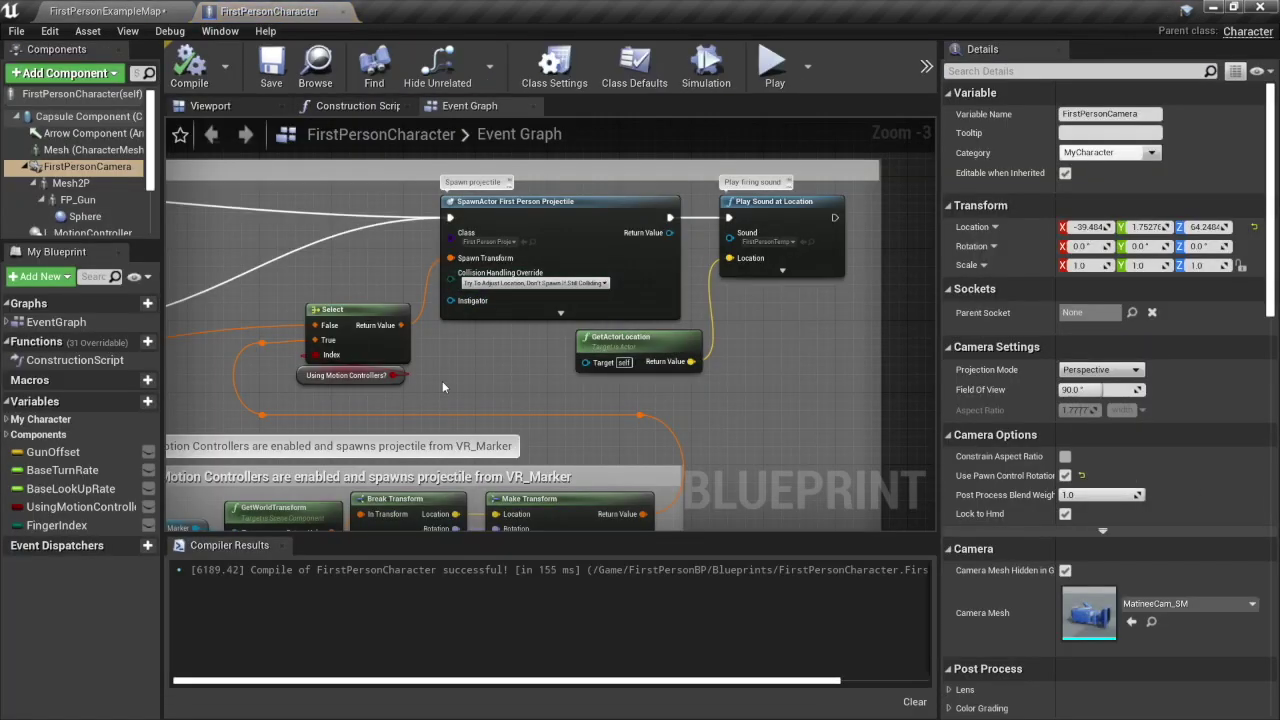
scroll(442, 381, "down", 8)
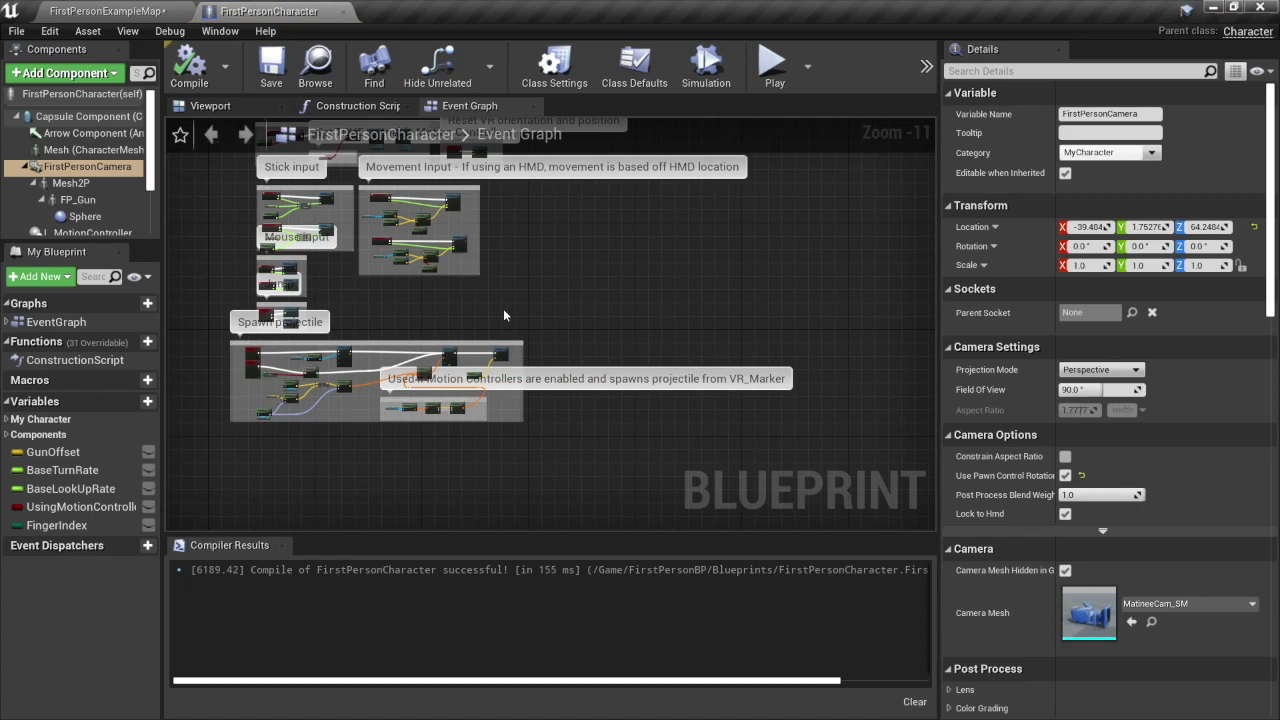
right_click_drag(503, 308, 637, 308)
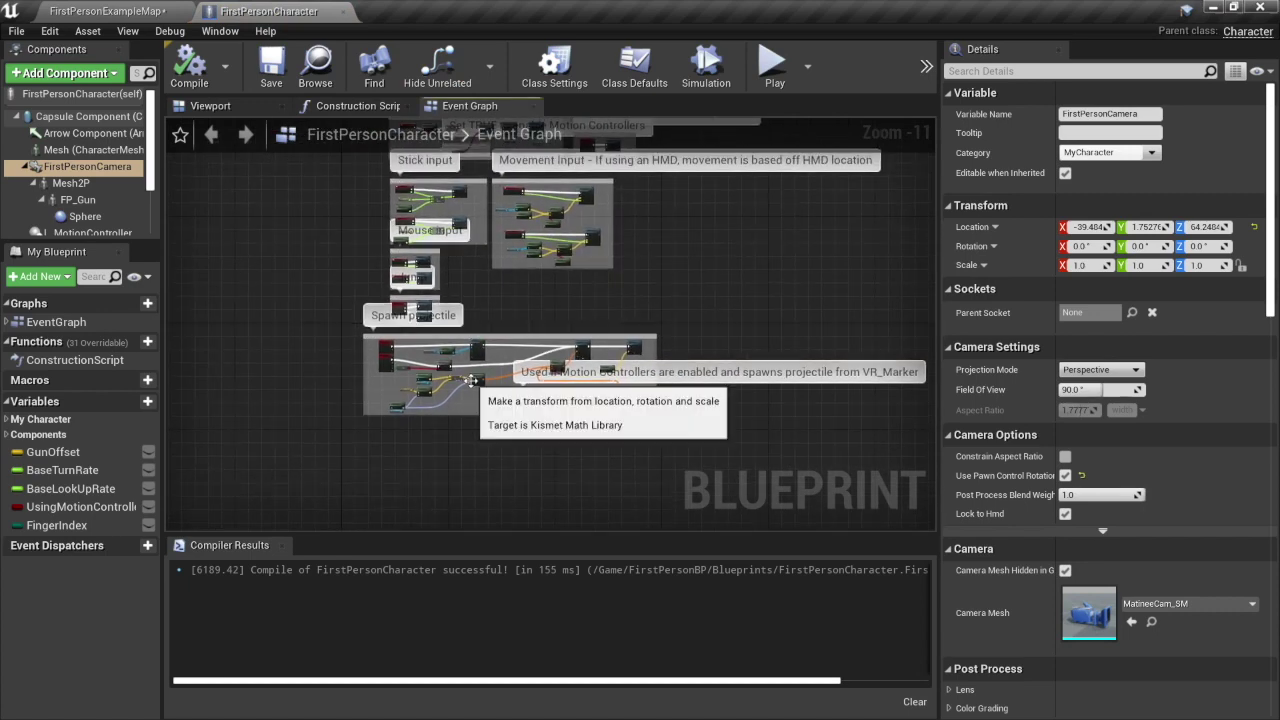
scroll(471, 380, "up", 8)
scroll(471, 380, "down", 4)
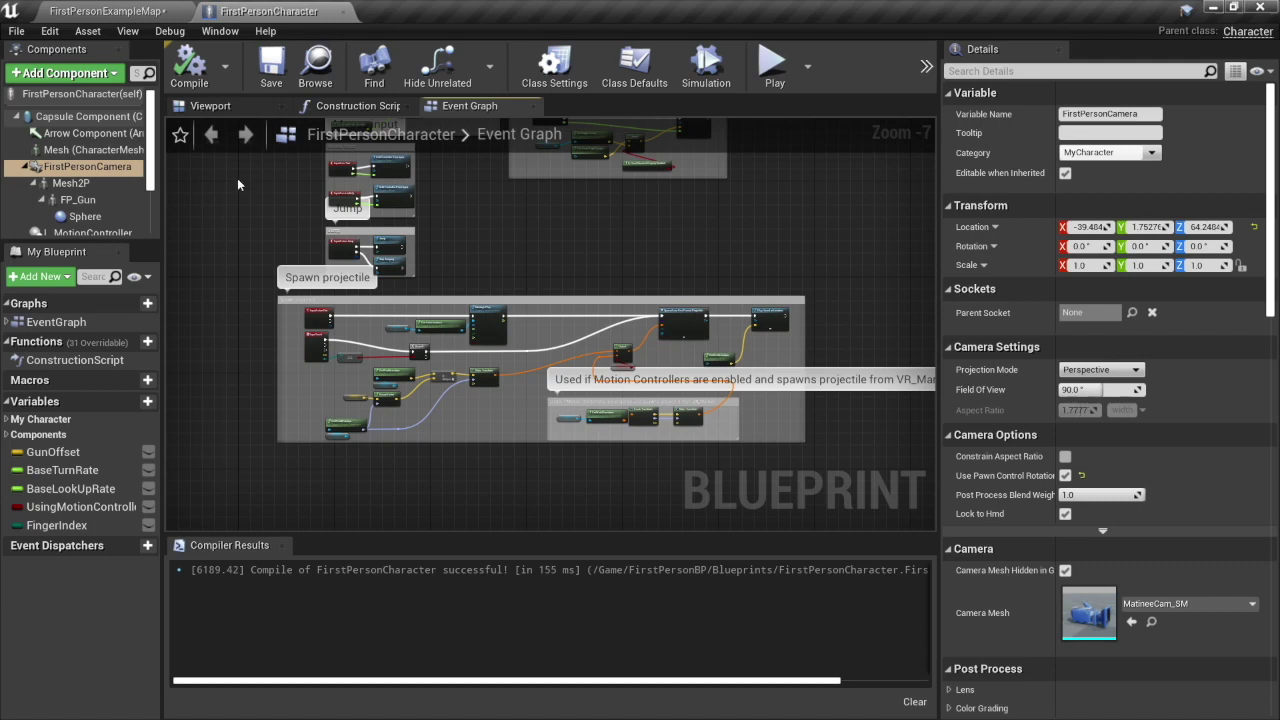
Step: Return to the level editor and duplicate the FirstPersonCharacter blueprint as FPSimpleChar
left_click(128, 12)
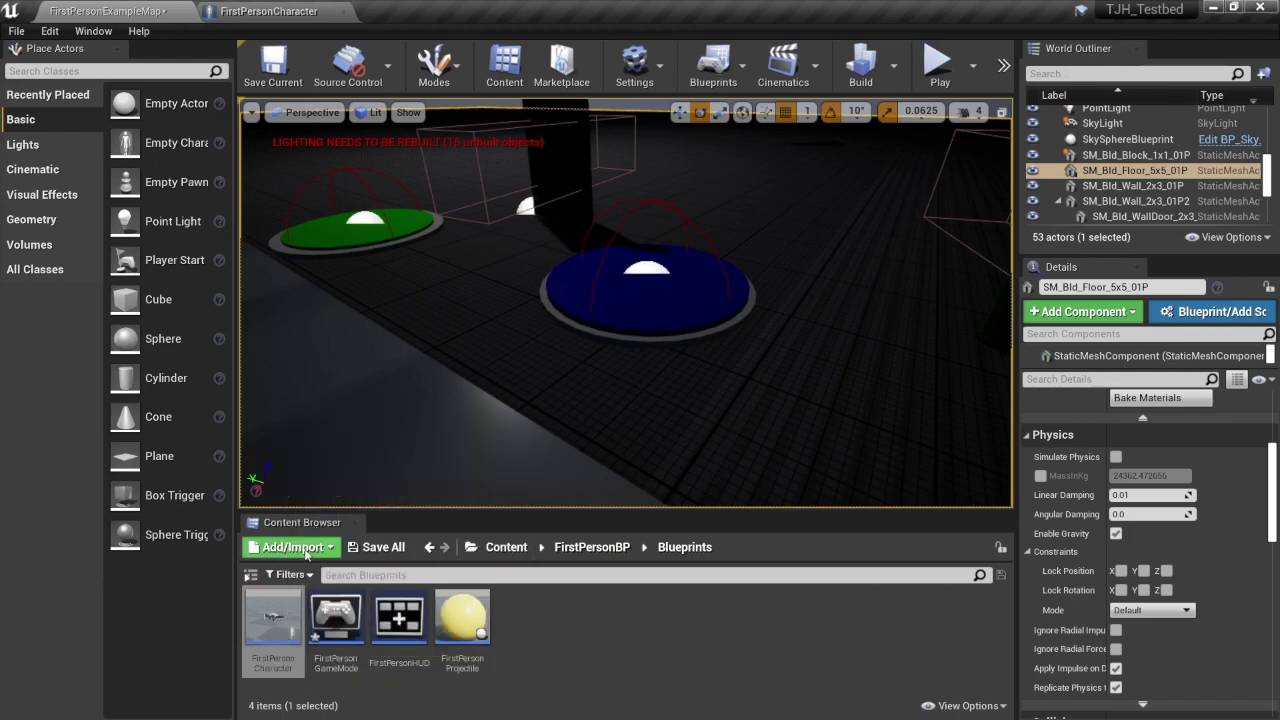
left_click(272, 626)
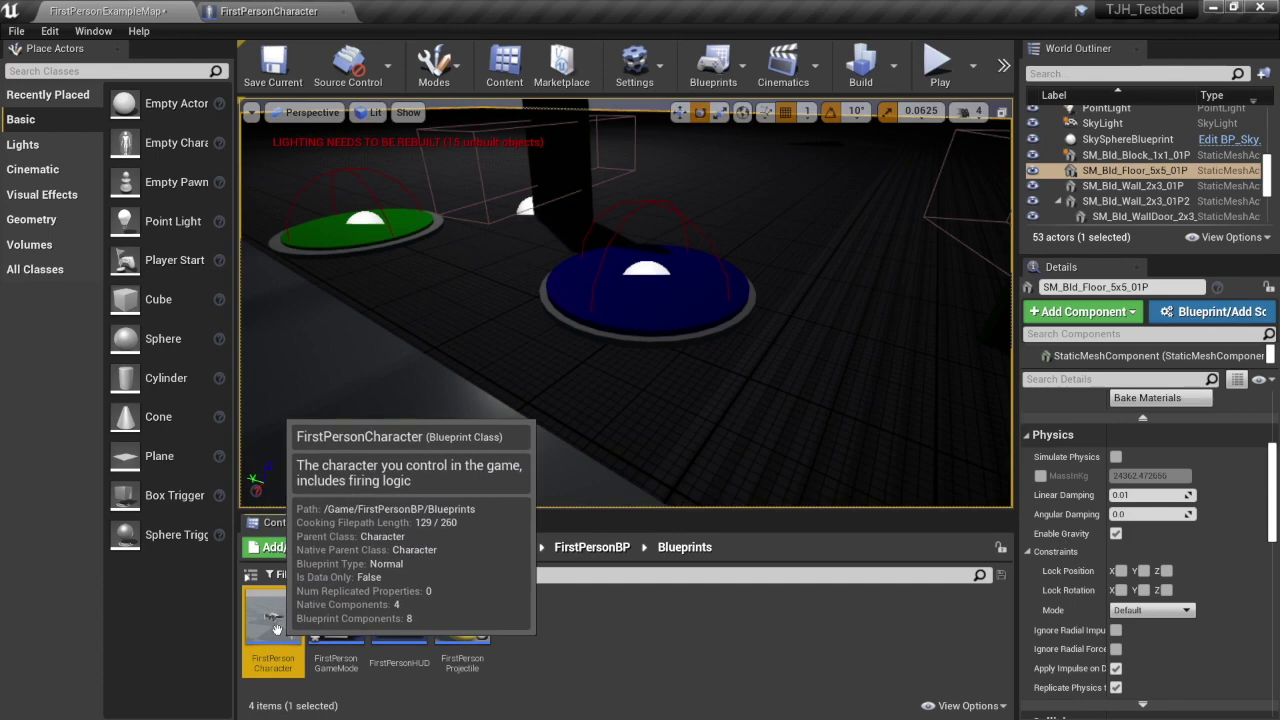
right_click(278, 629)
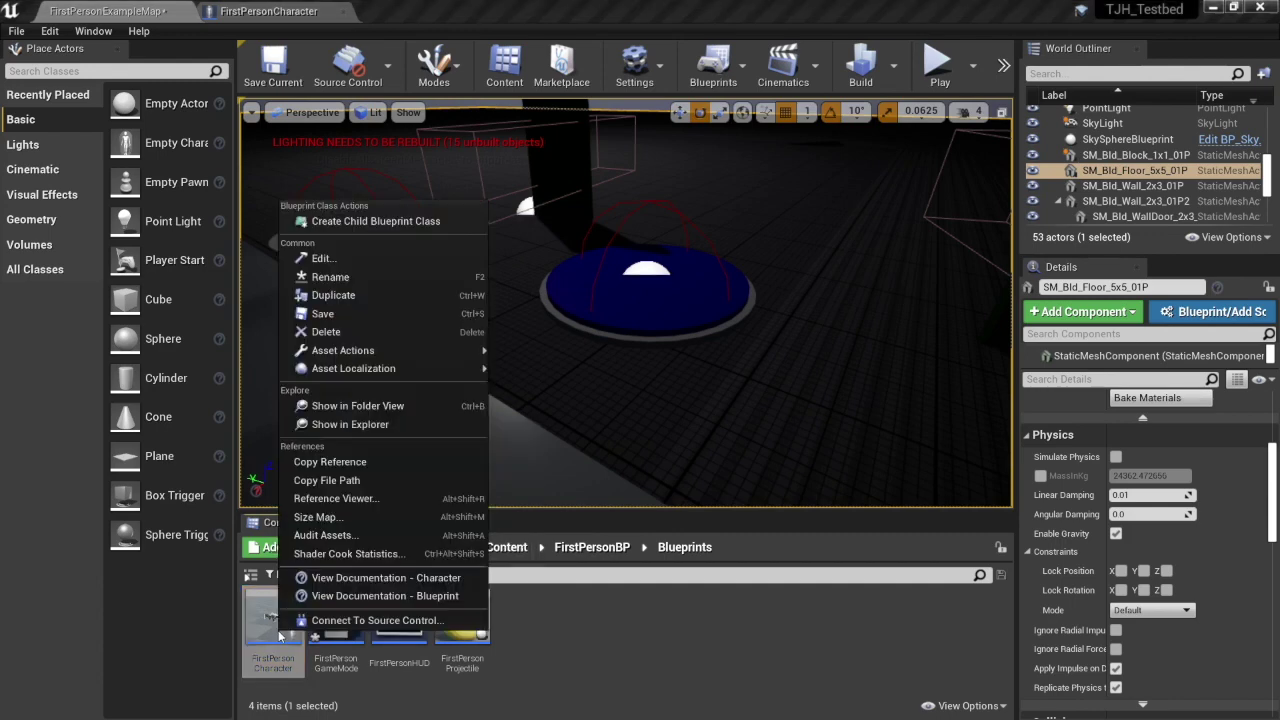
left_click(333, 296)
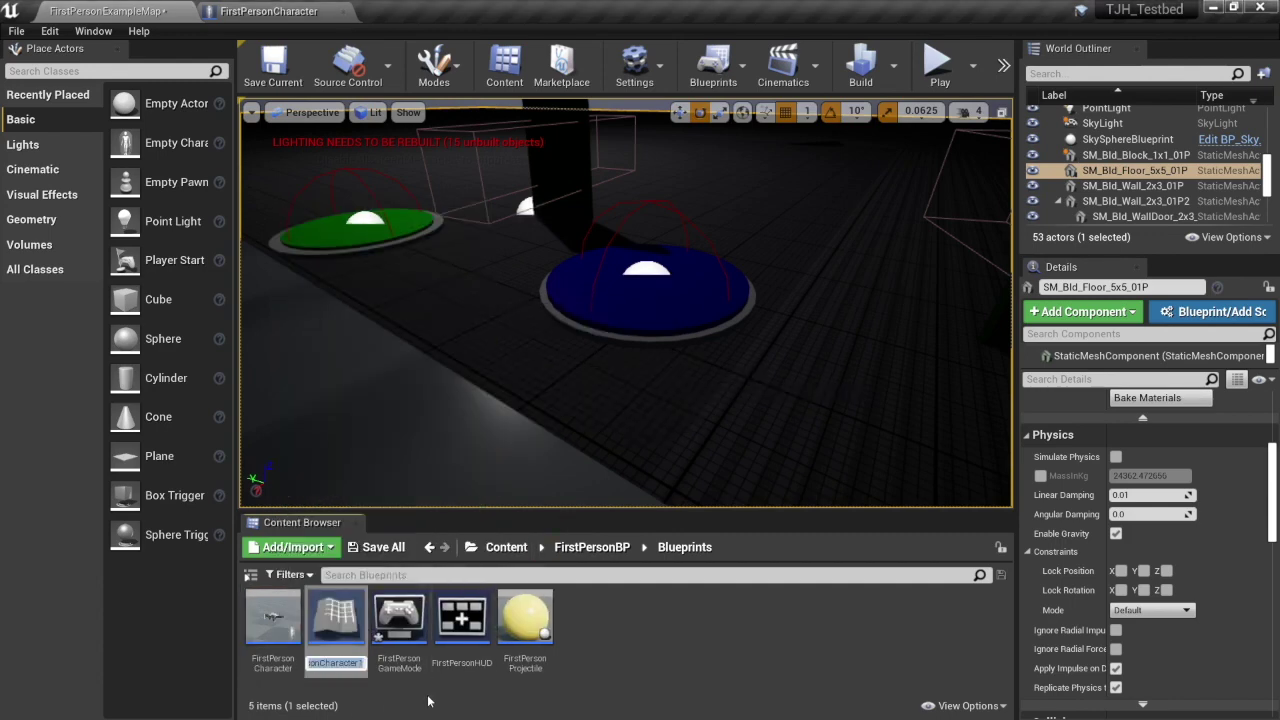
type("FPS")
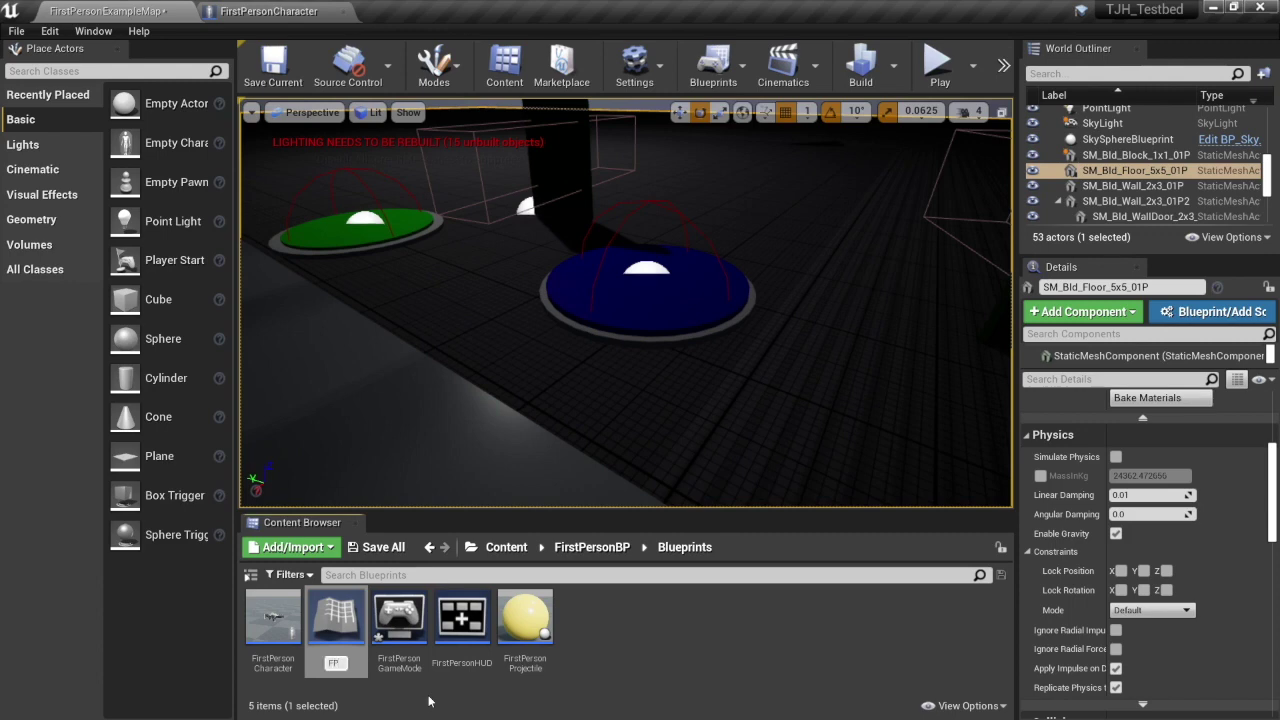
type("impleChar")
key("Return")
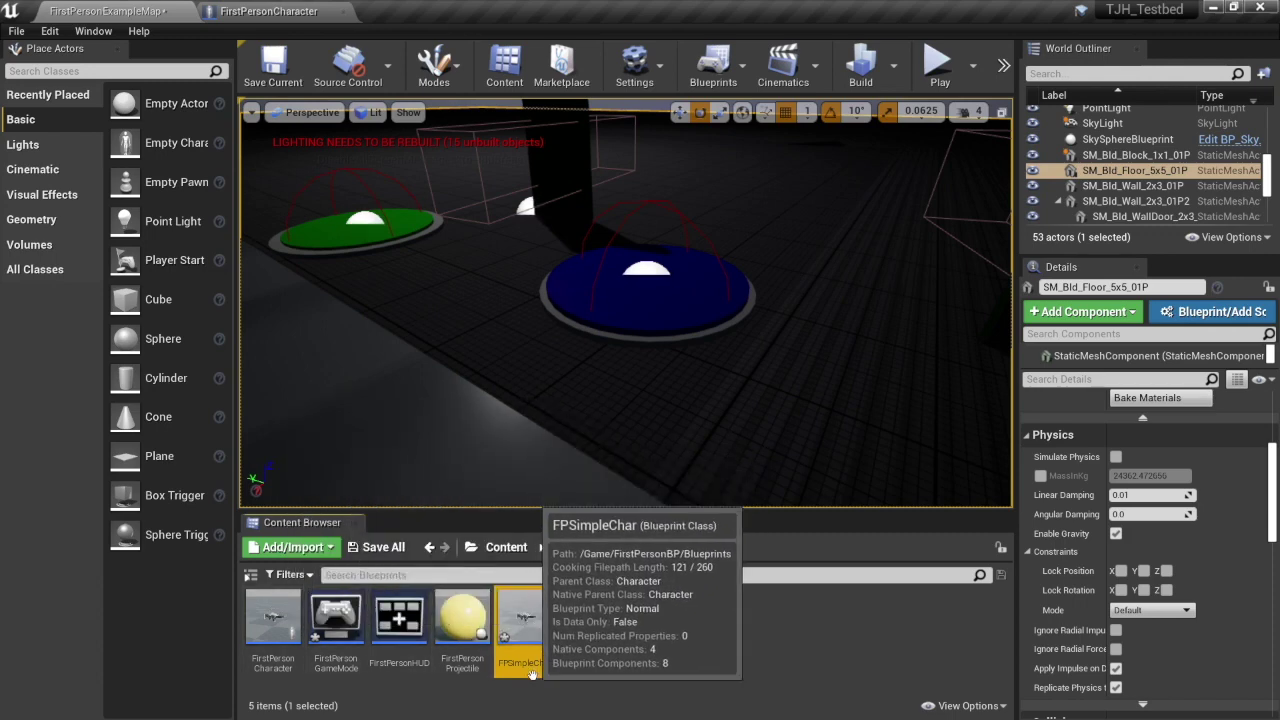
Step: Open the FPSimpleChar blueprint, widen its component list, and show the character in the 3D viewport
double_click(537, 624)
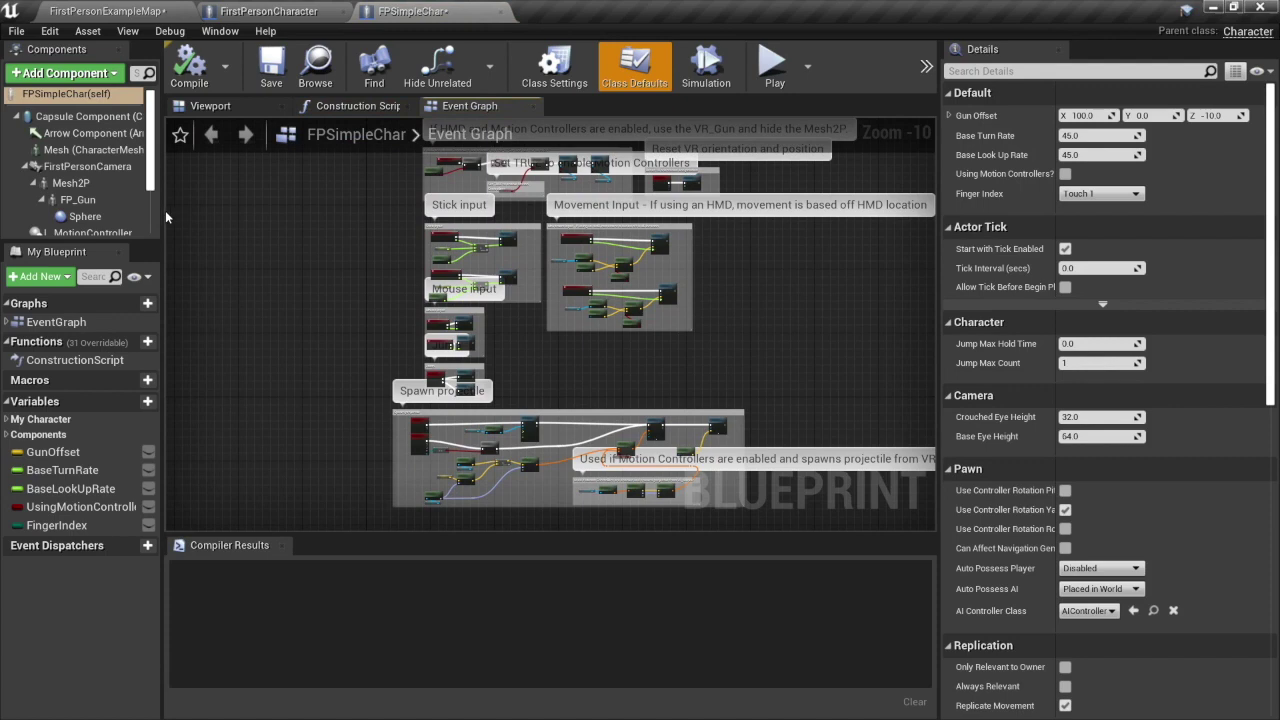
left_click_drag(161, 211, 220, 210)
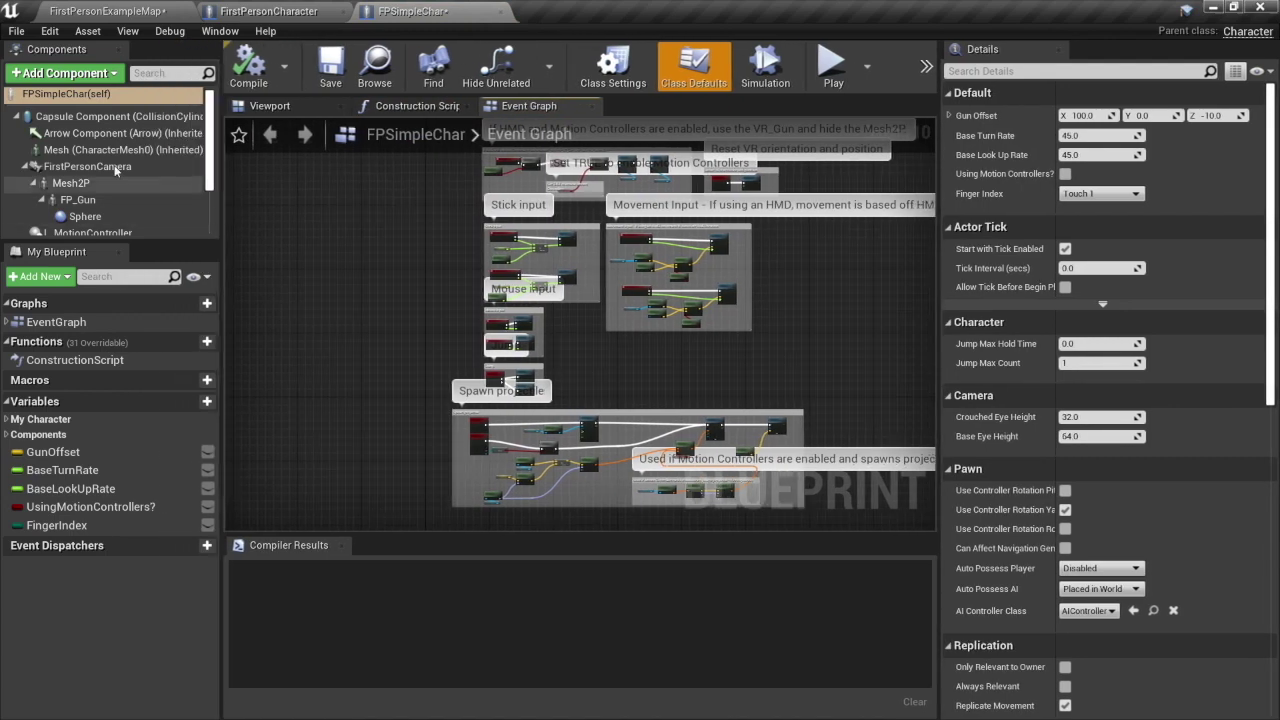
left_click(268, 106)
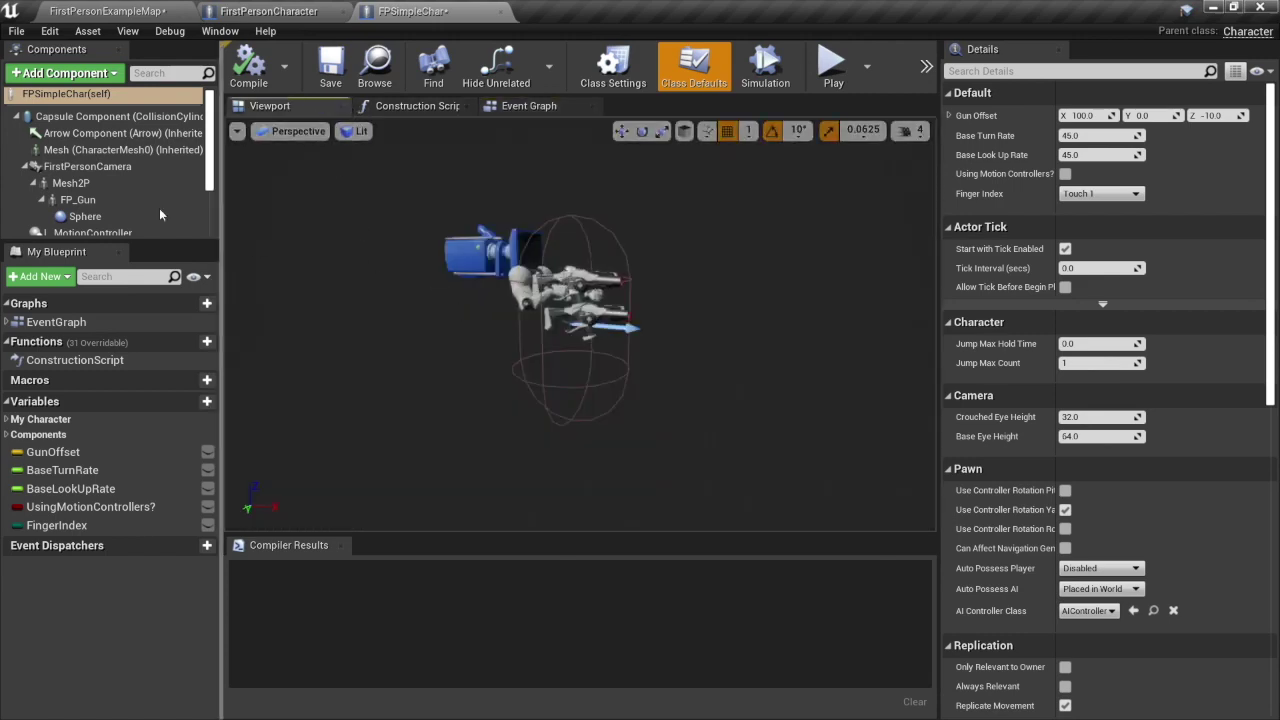
Step: Delete the FP_Gun, Mesh2P arms and VR_Gun components from the FPSimpleChar character
left_click(565, 284)
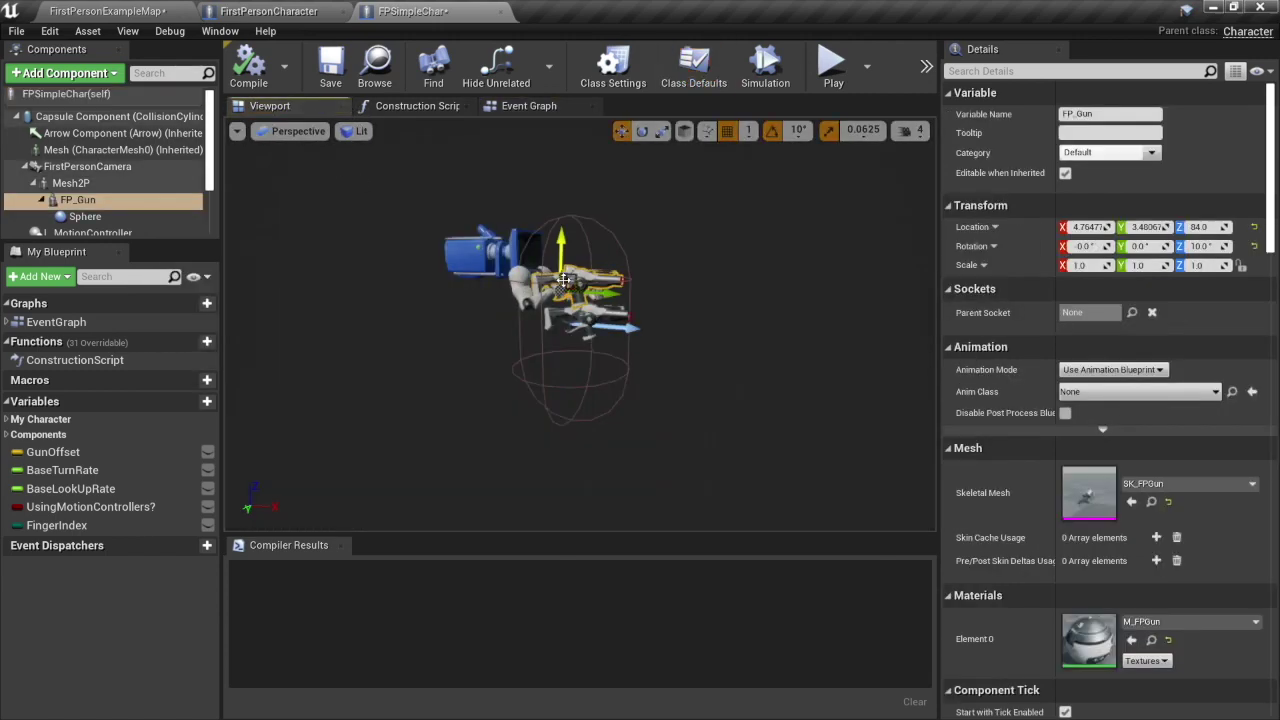
key("Delete")
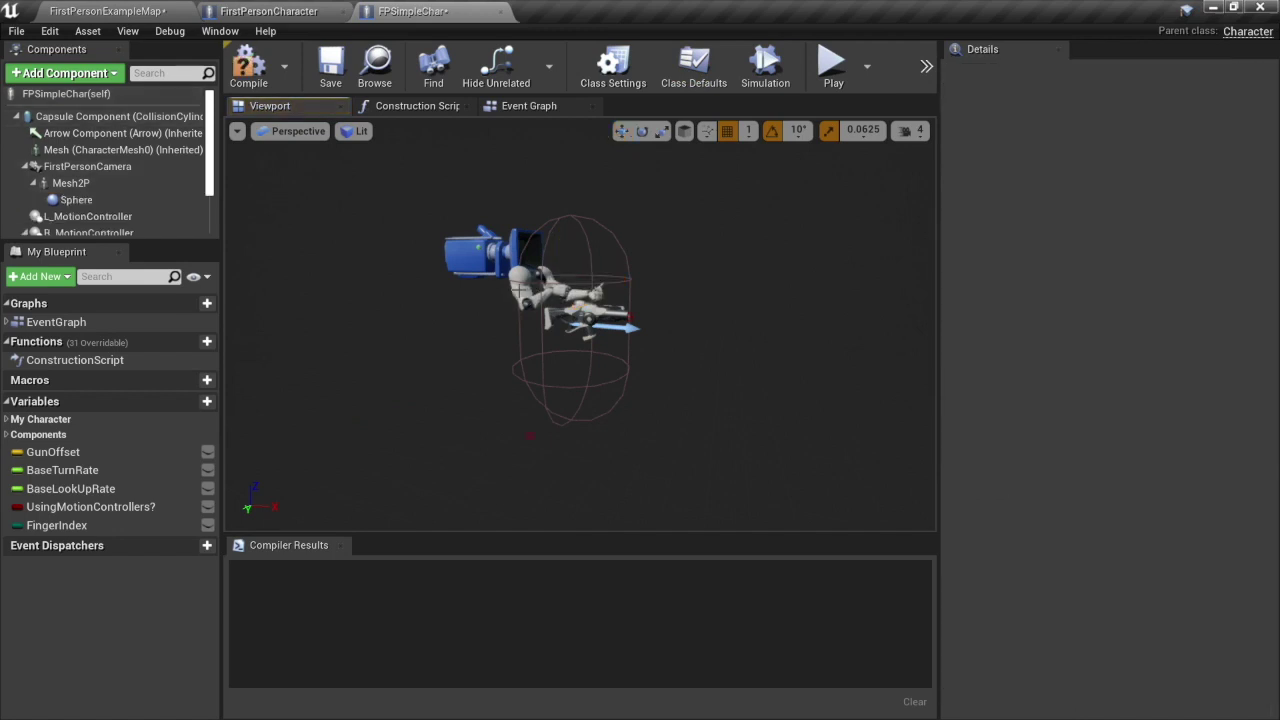
left_click(521, 289)
key("Delete")
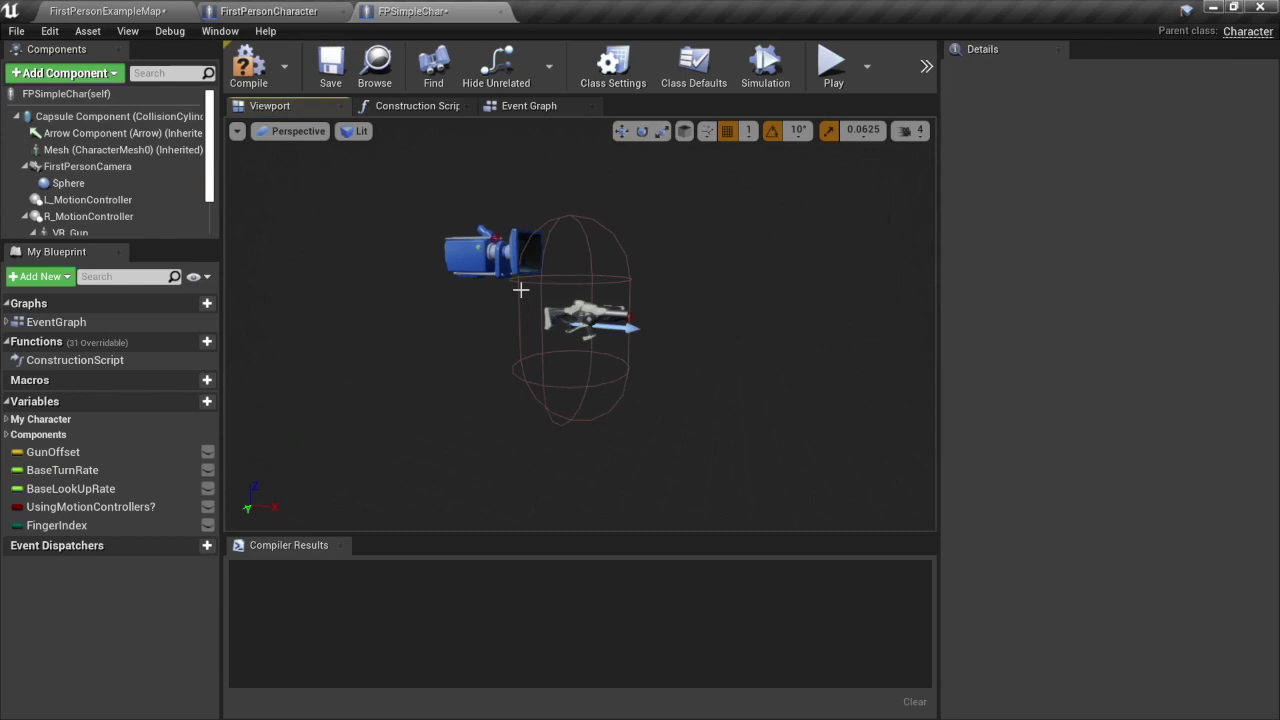
left_click(588, 314)
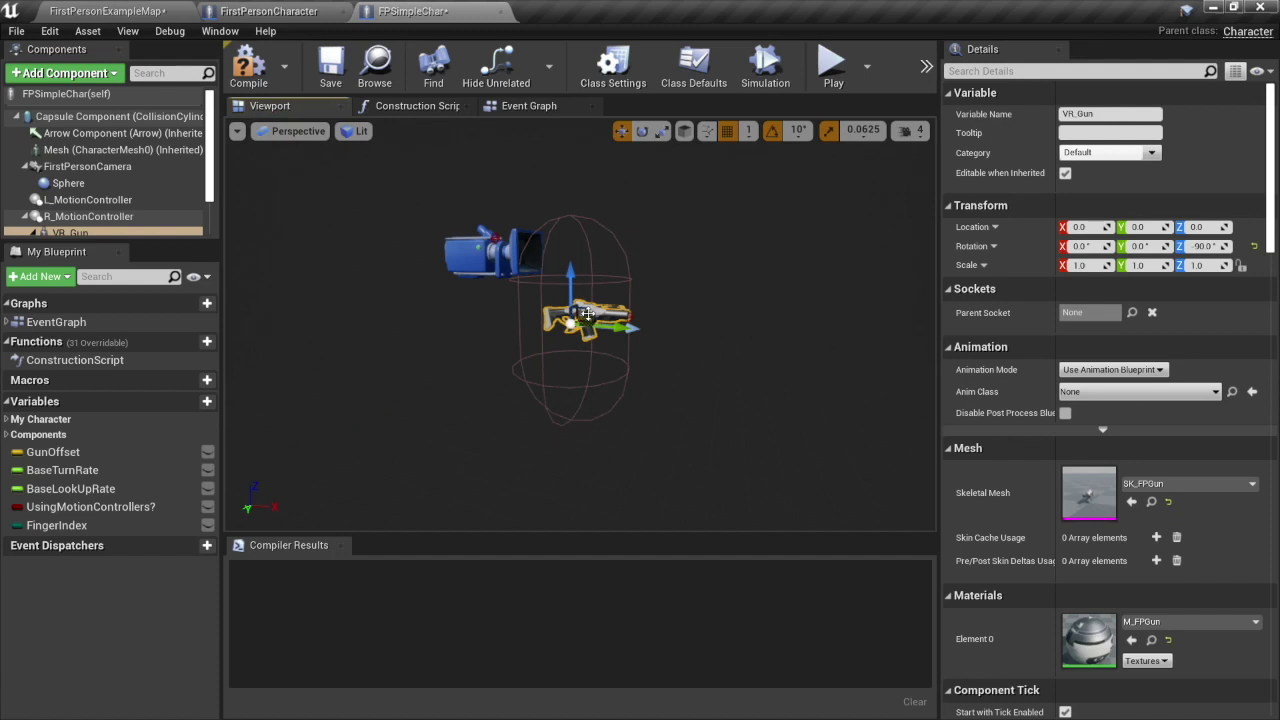
key("Delete")
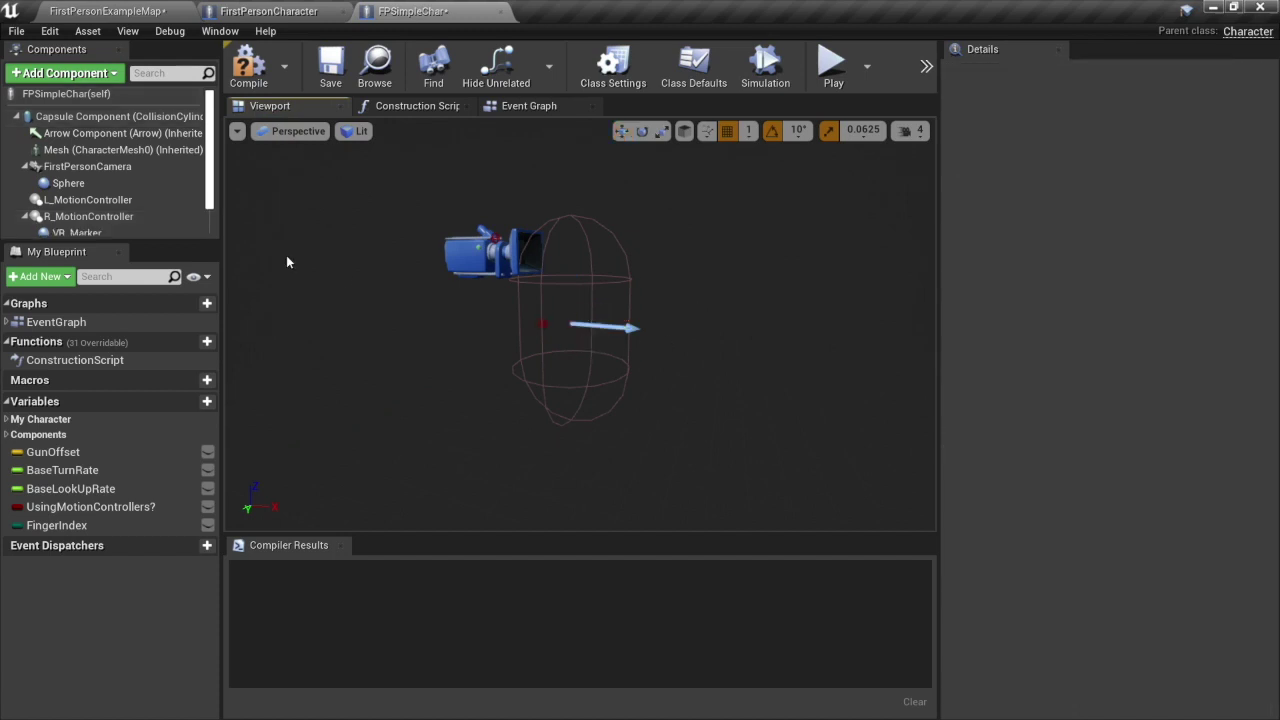
Step: Delete the VR_Marker sphere collision under R_MotionController
scroll(212, 200, "down", 2)
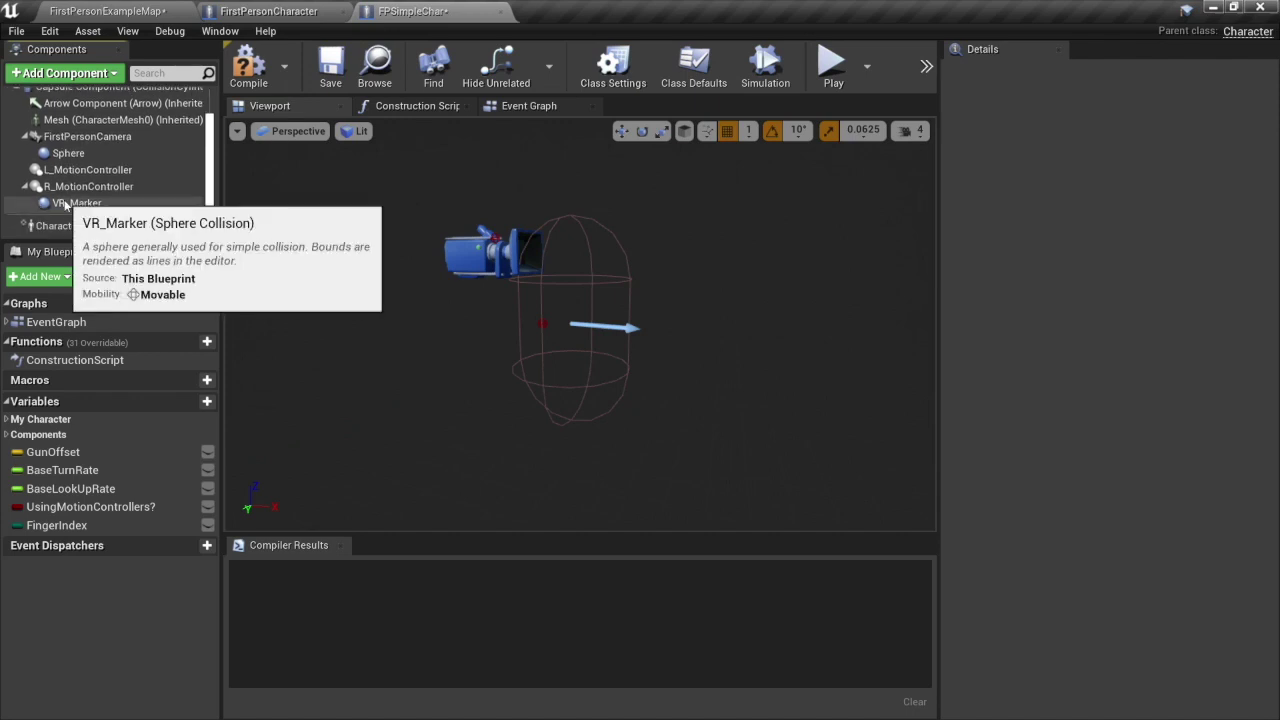
left_click(64, 203)
key("Delete")
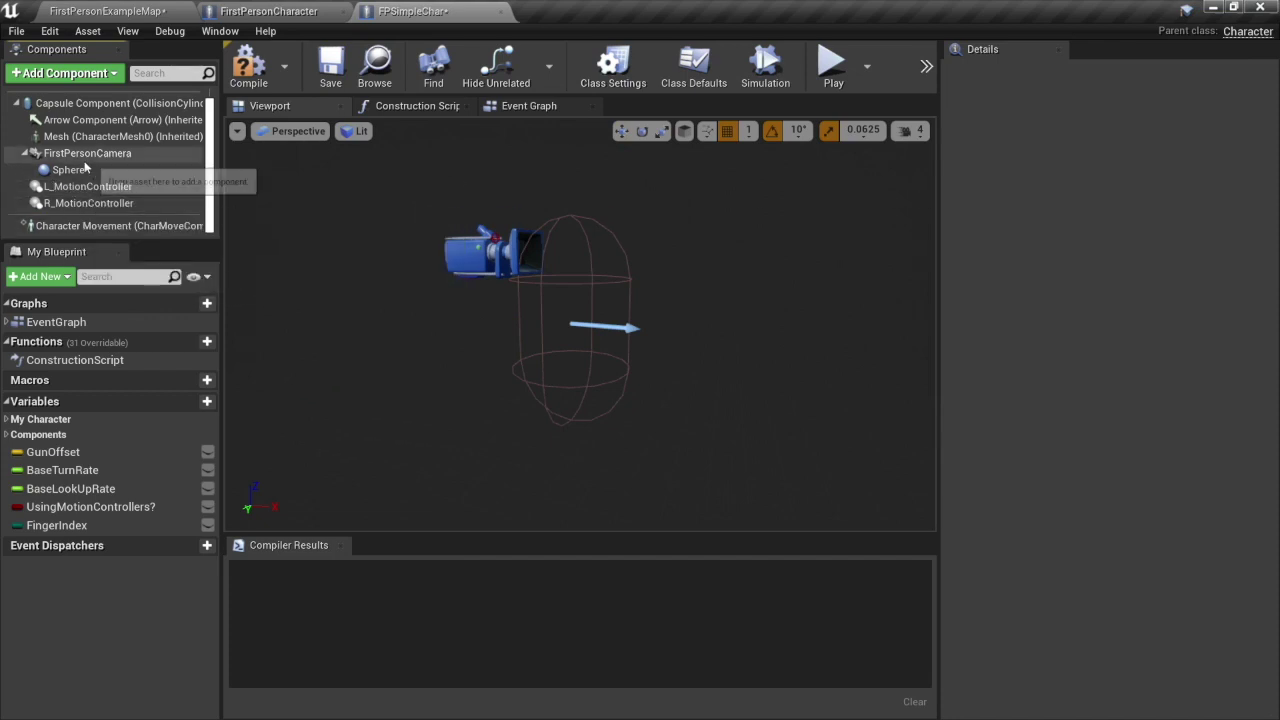
Step: Inspect the settings of the remaining Mesh, Arrow, Capsule and Character Movement components
left_click(64, 137)
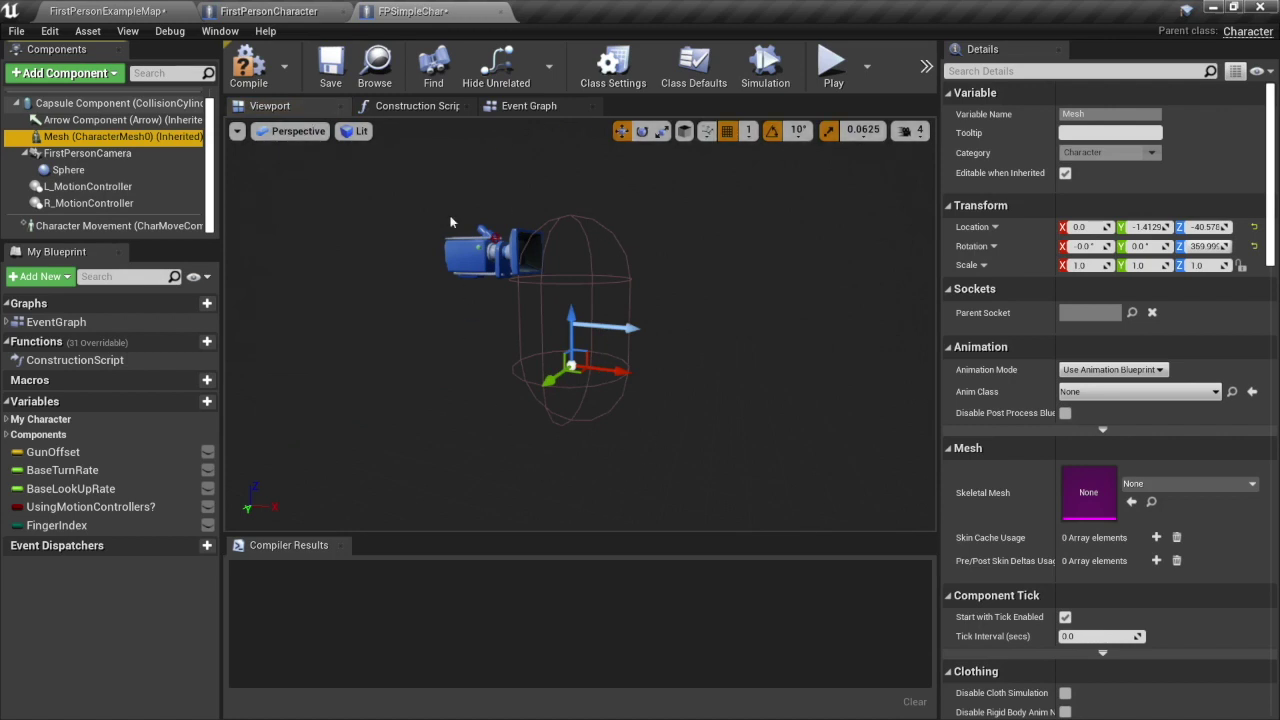
left_click(88, 121)
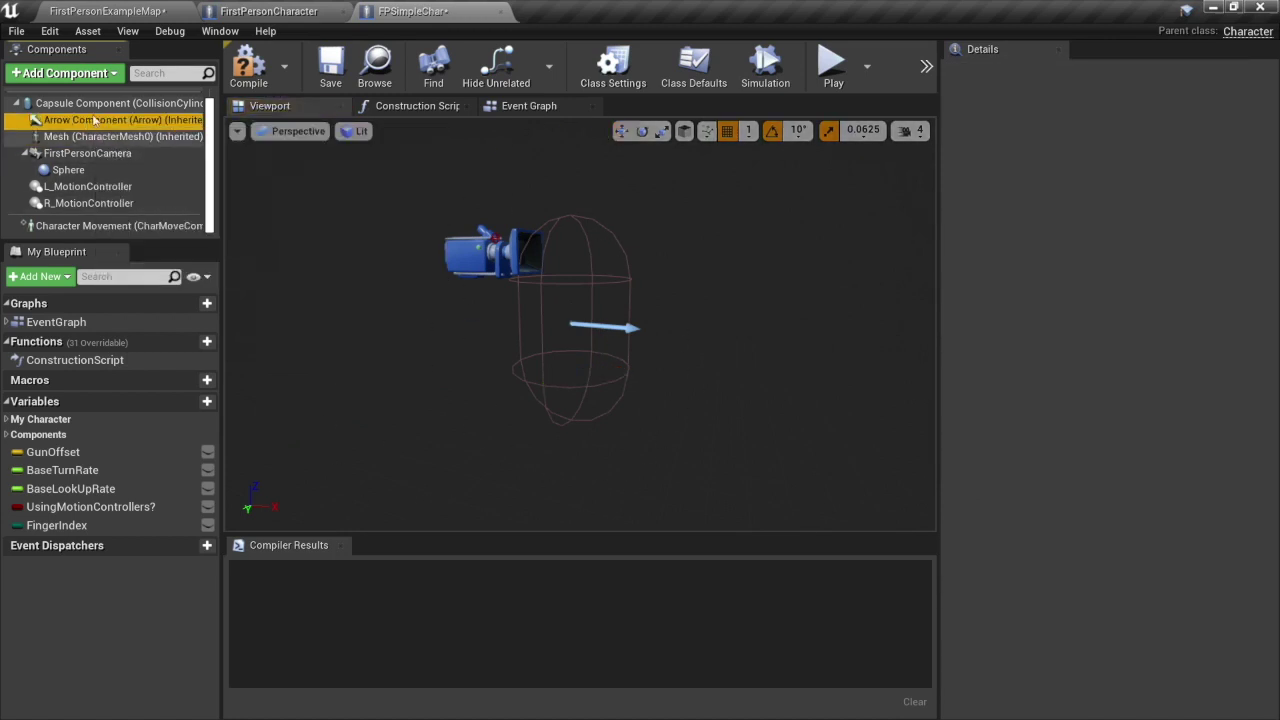
left_click(80, 104)
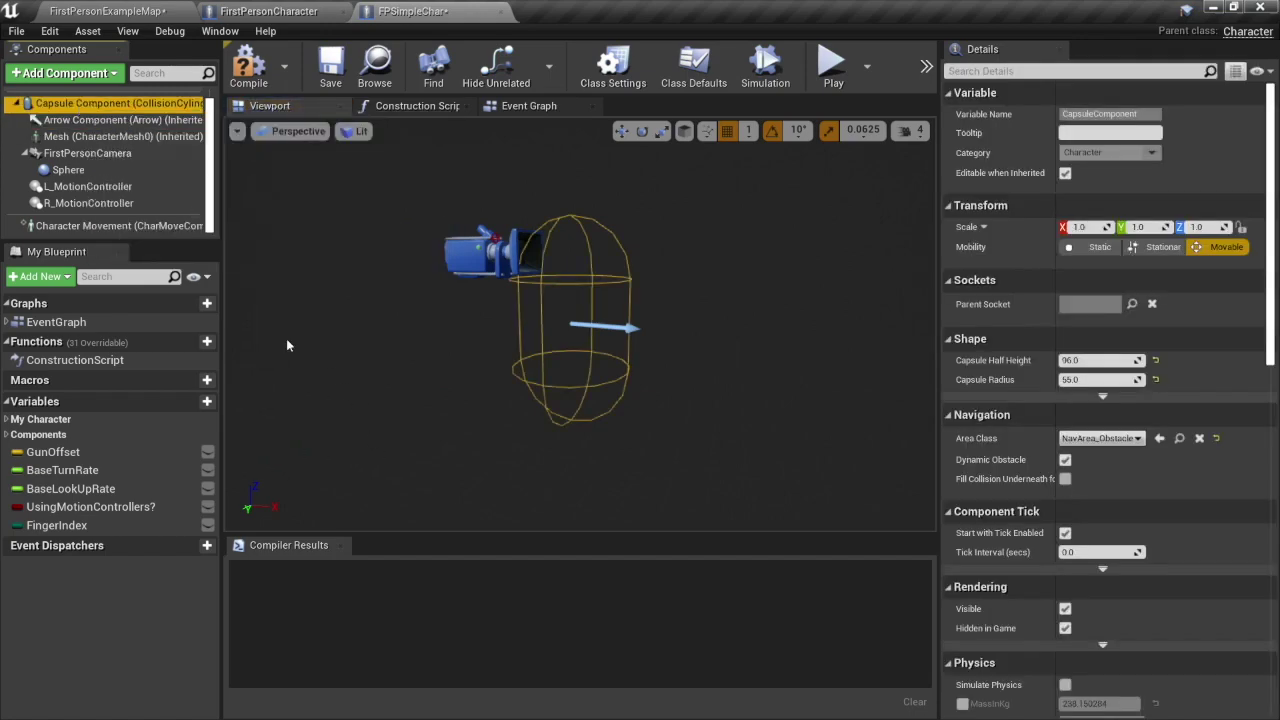
left_click(117, 226)
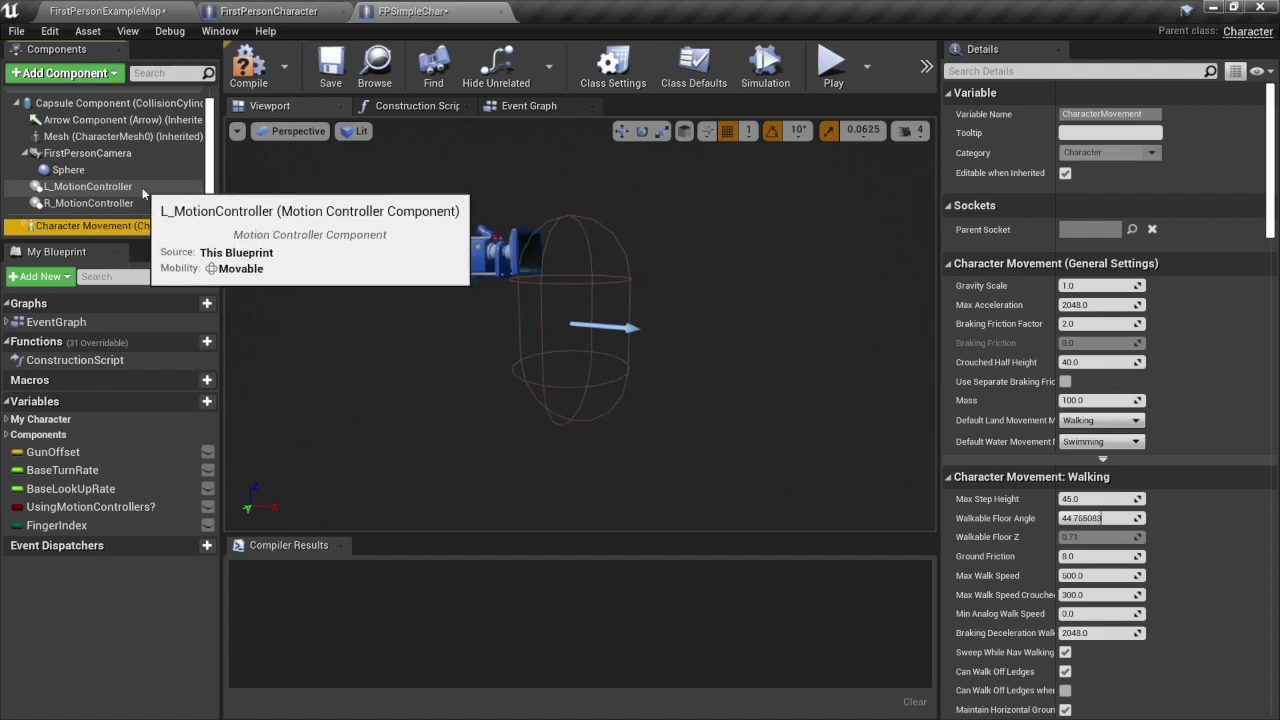
Step: Compile FPSimpleChar, go to the first error's GetWorldTransform node, and move it clear of the Break Transform node
left_click(249, 68)
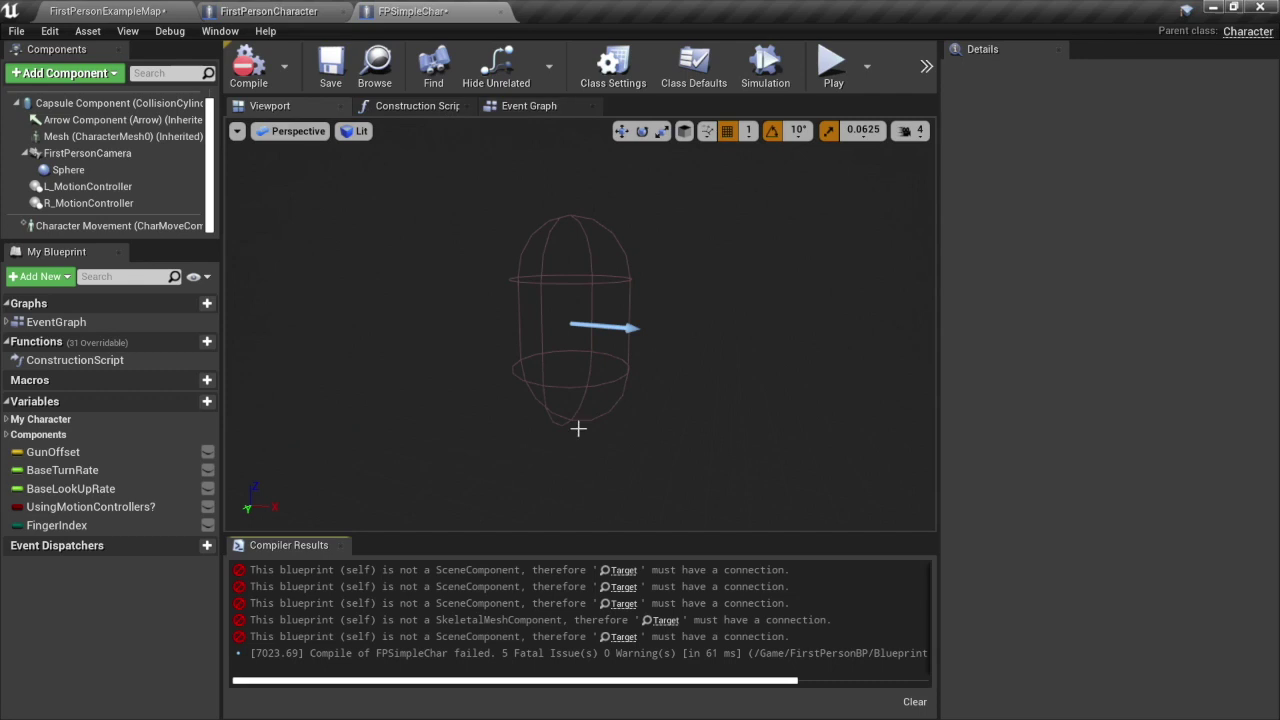
left_click(624, 570)
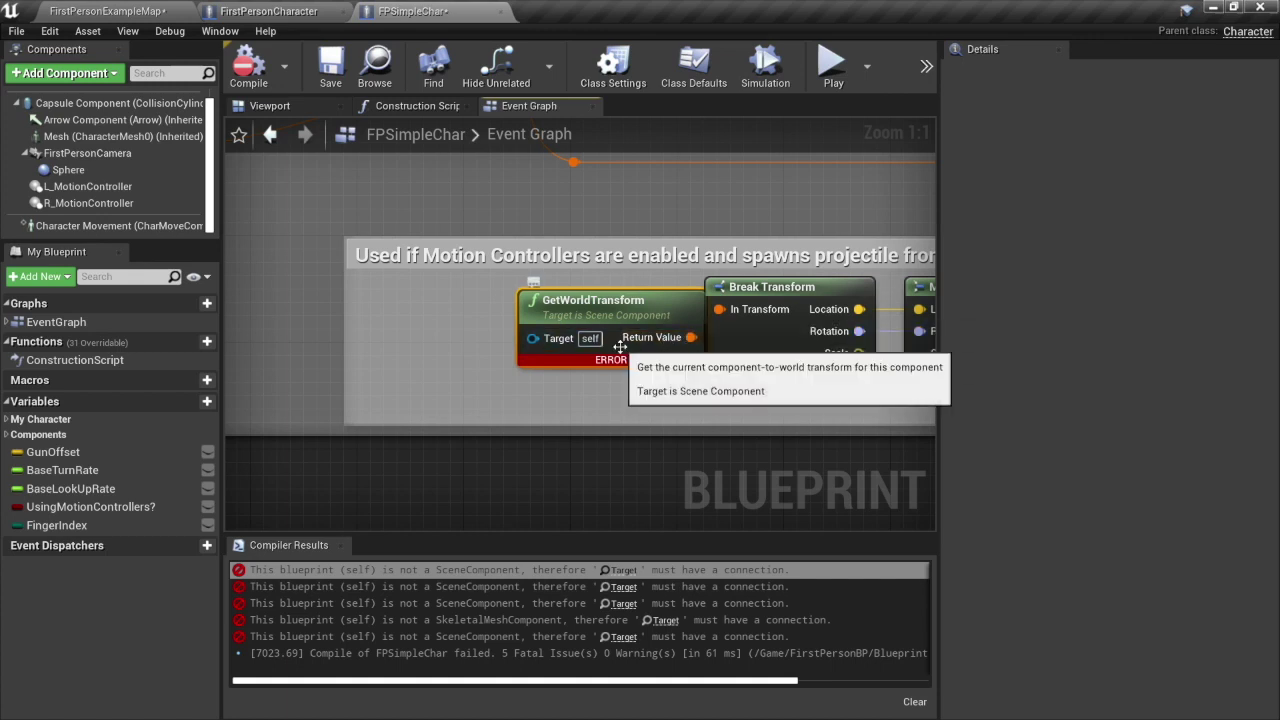
scroll(558, 367, "down", 4)
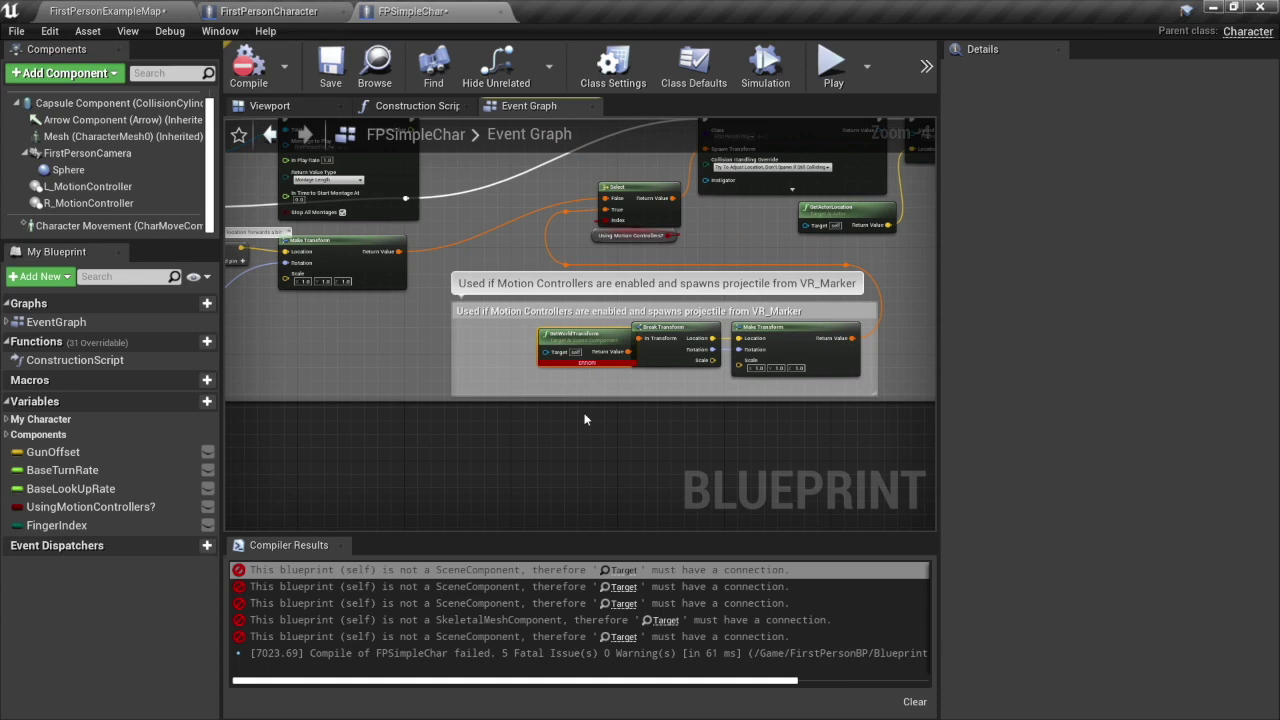
right_click_drag(585, 413, 457, 413)
left_click_drag(440, 360, 367, 353)
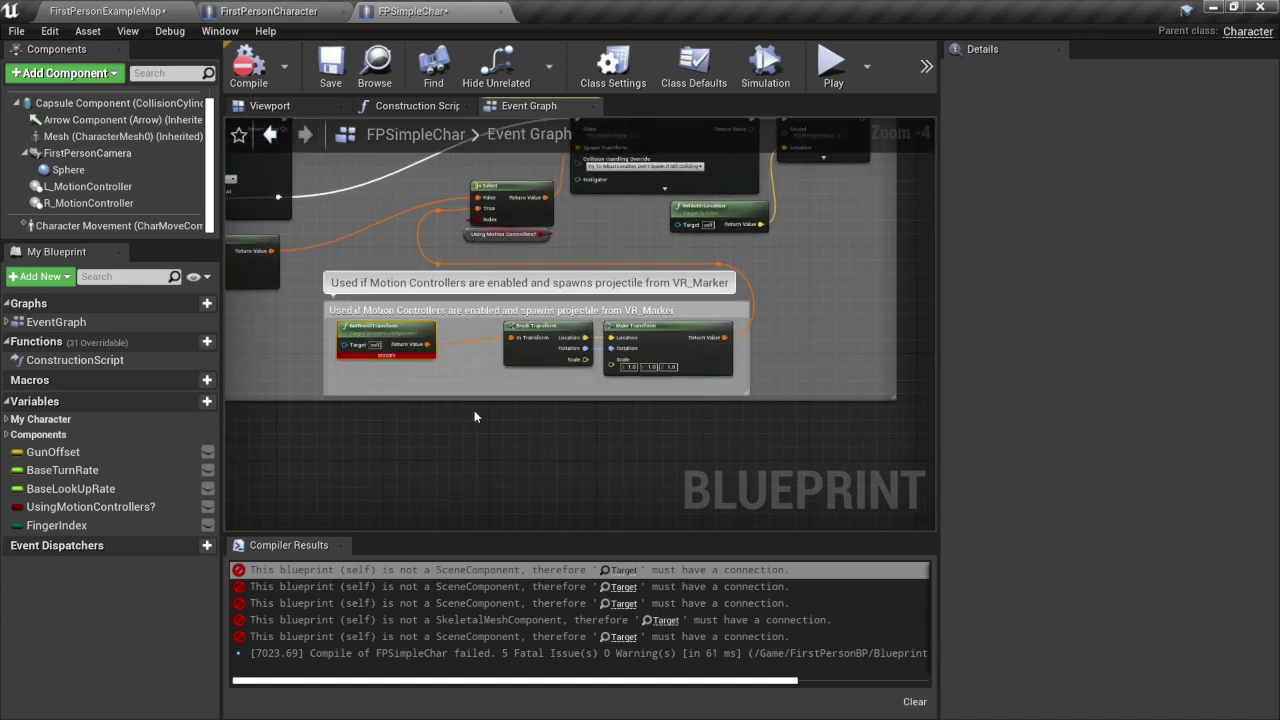
right_click_drag(525, 383, 1056, 541)
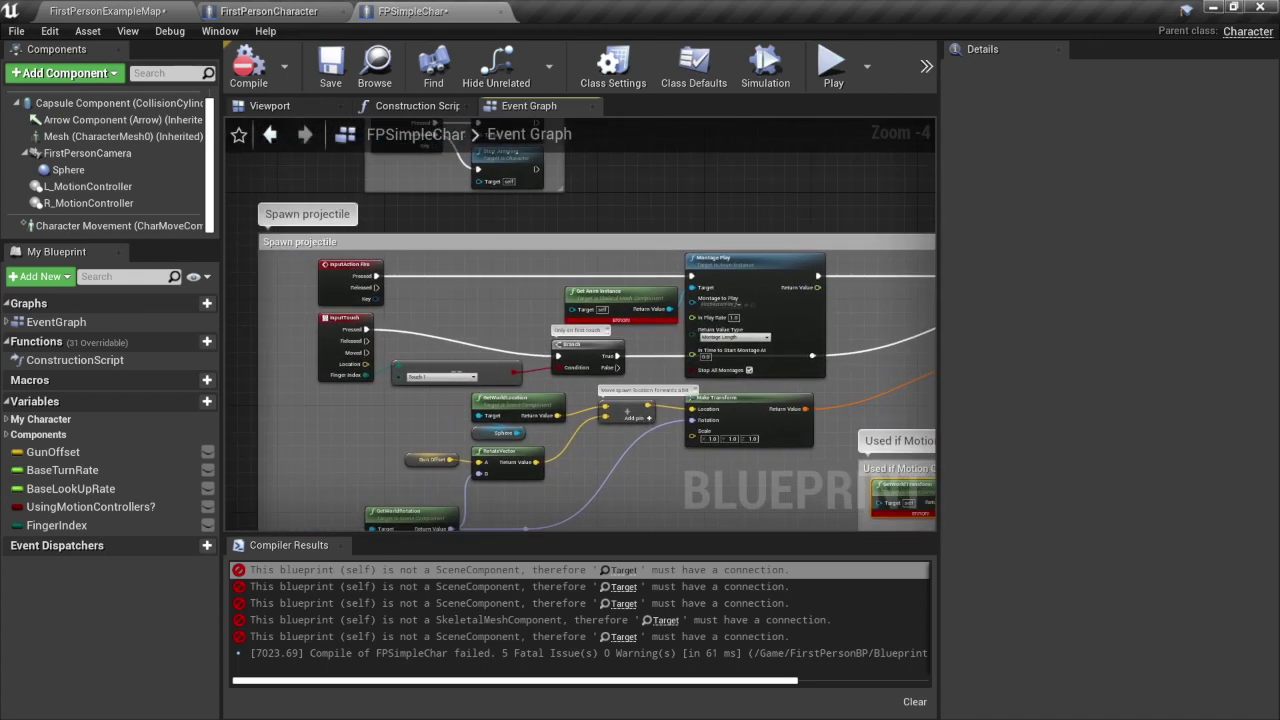
Step: Disconnect the Pressed outputs of InputAction Fire and InputTouch, move Get Anim Instance clear of the Branch node, and recompile
left_click(445, 277, "alt")
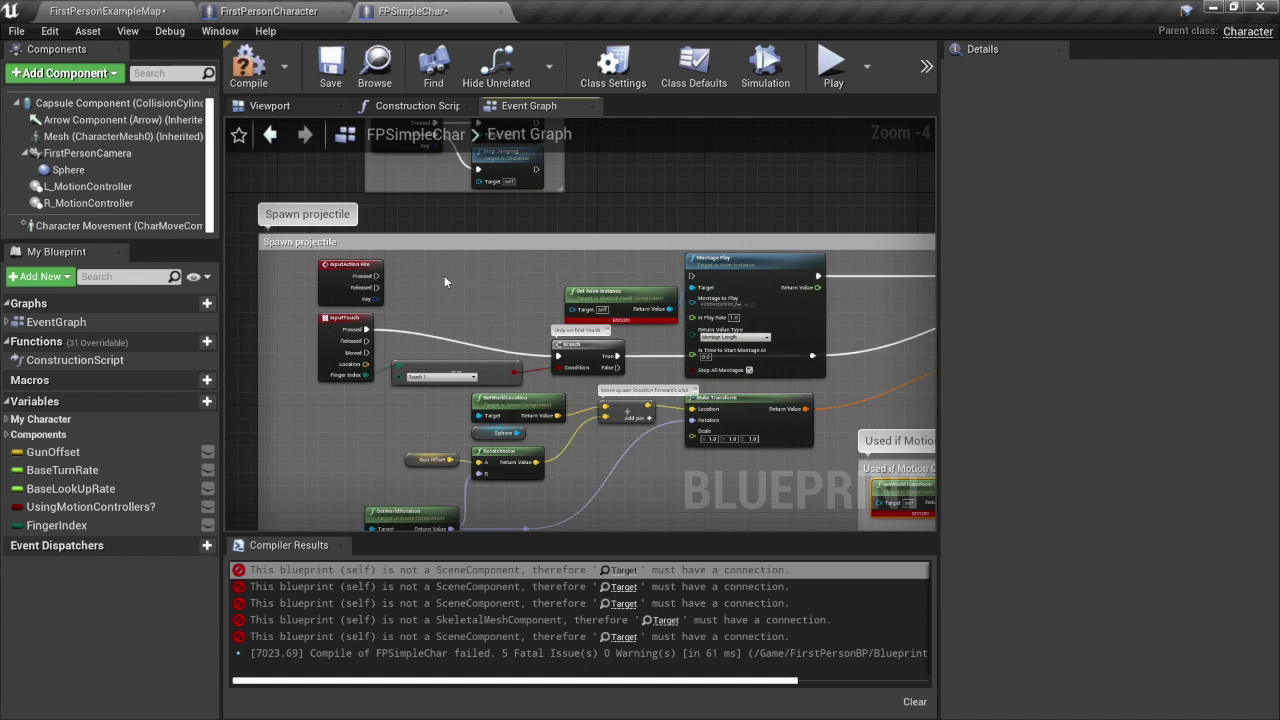
left_click(430, 340, "alt")
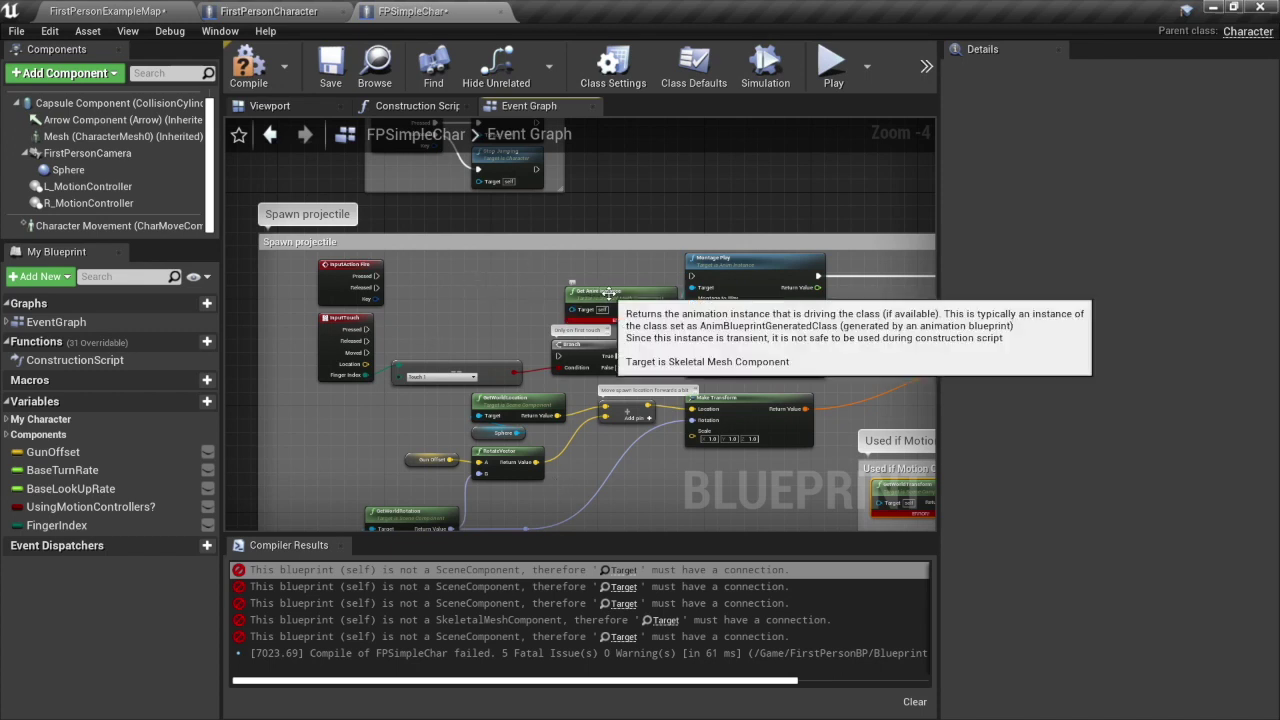
left_click_drag(567, 322, 485, 288)
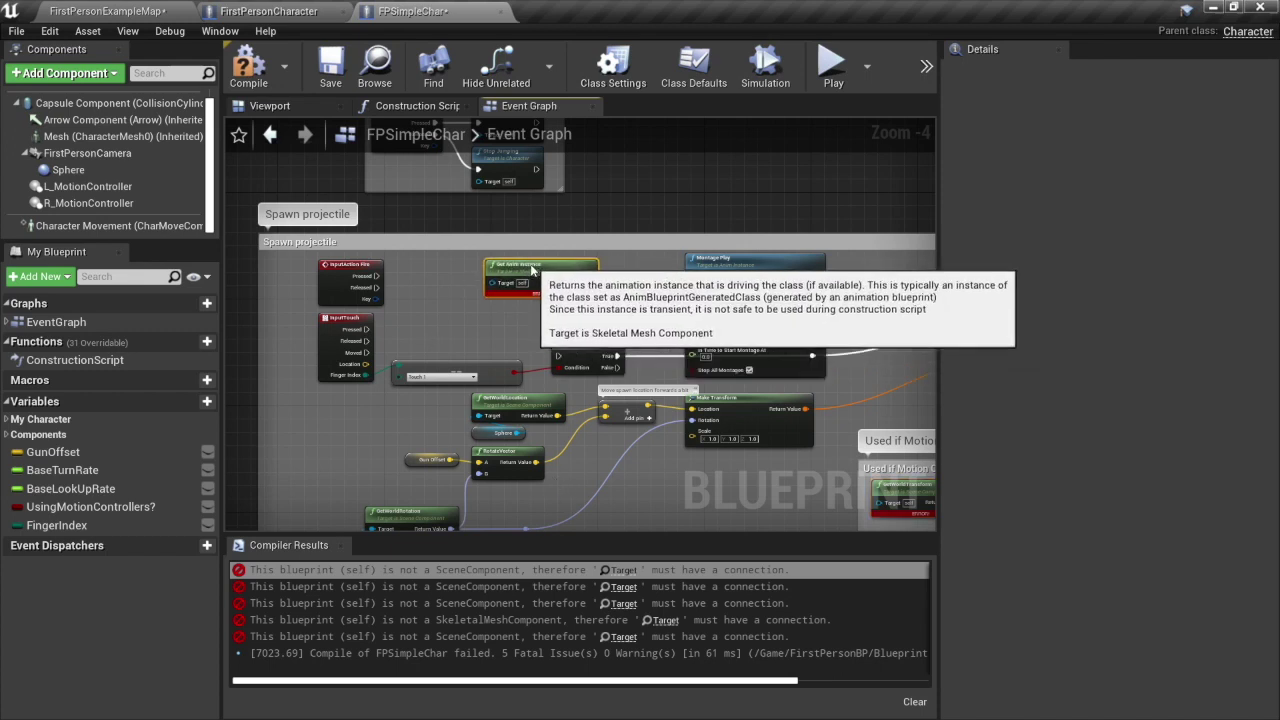
left_click(250, 66)
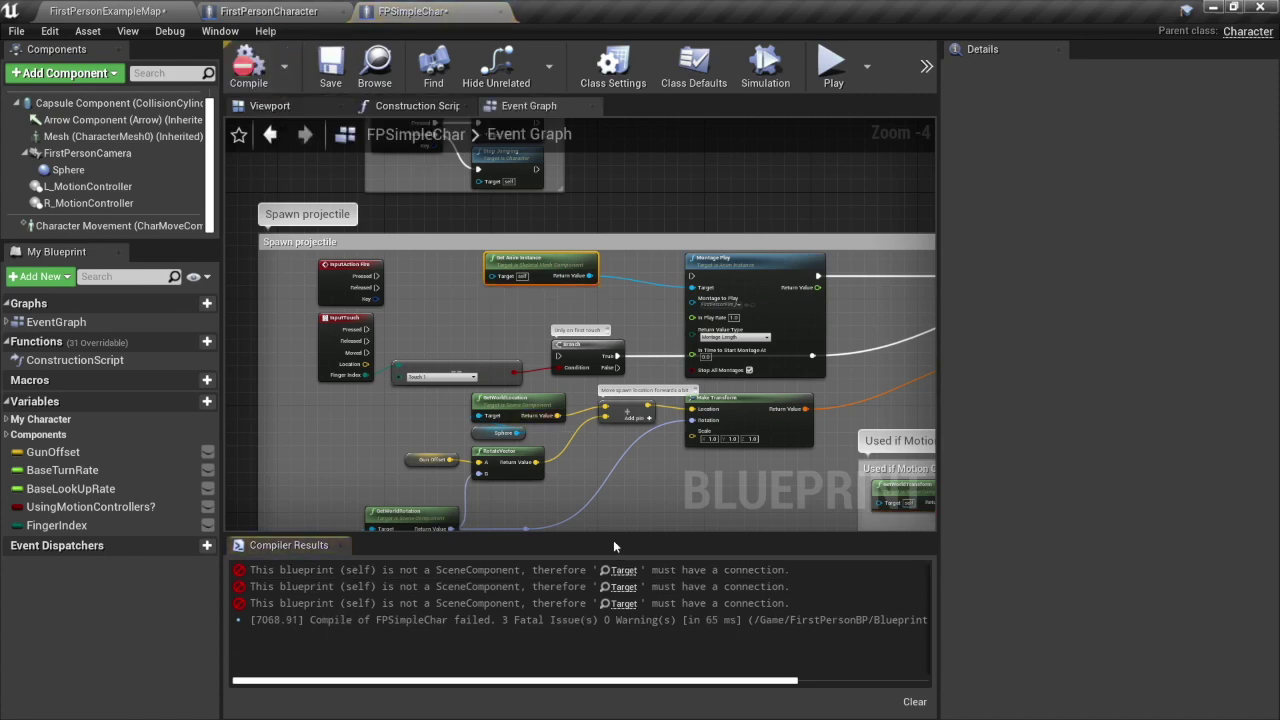
Step: Delete both Set Hidden in Game nodes after the Mesh2P Branch in the event graph, recompiling after each deletion
left_click(617, 570)
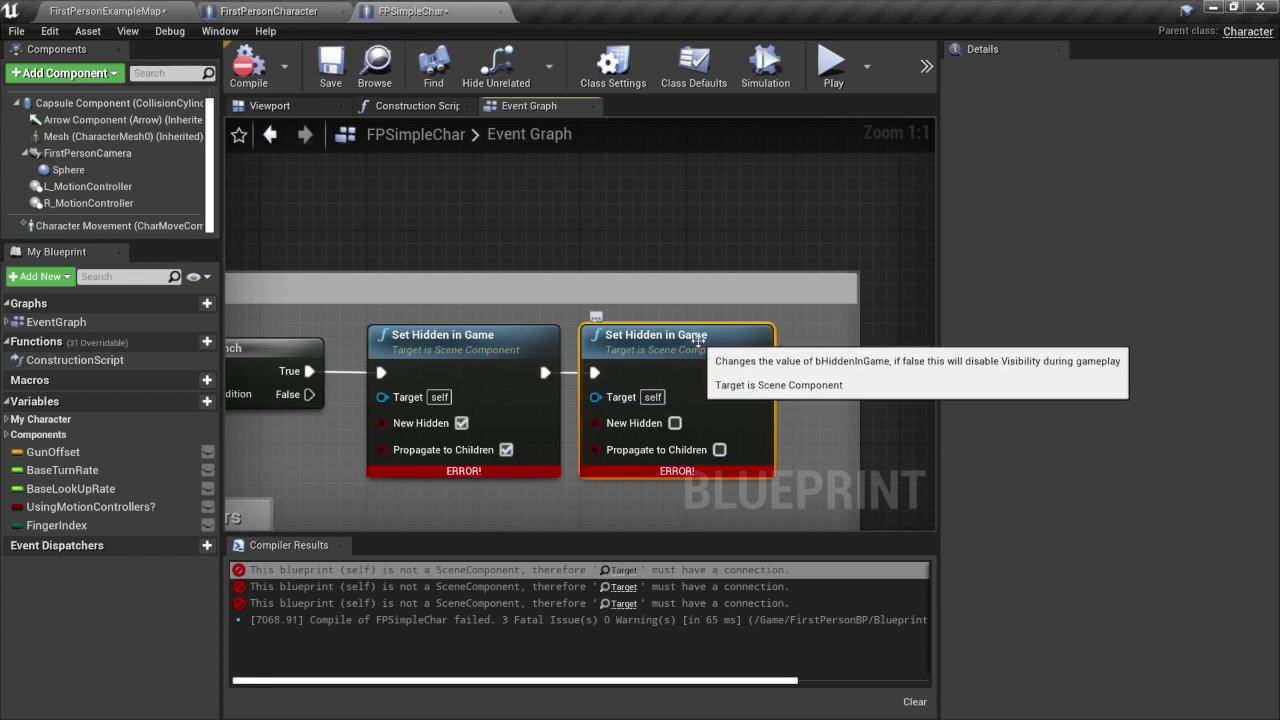
key("Delete")
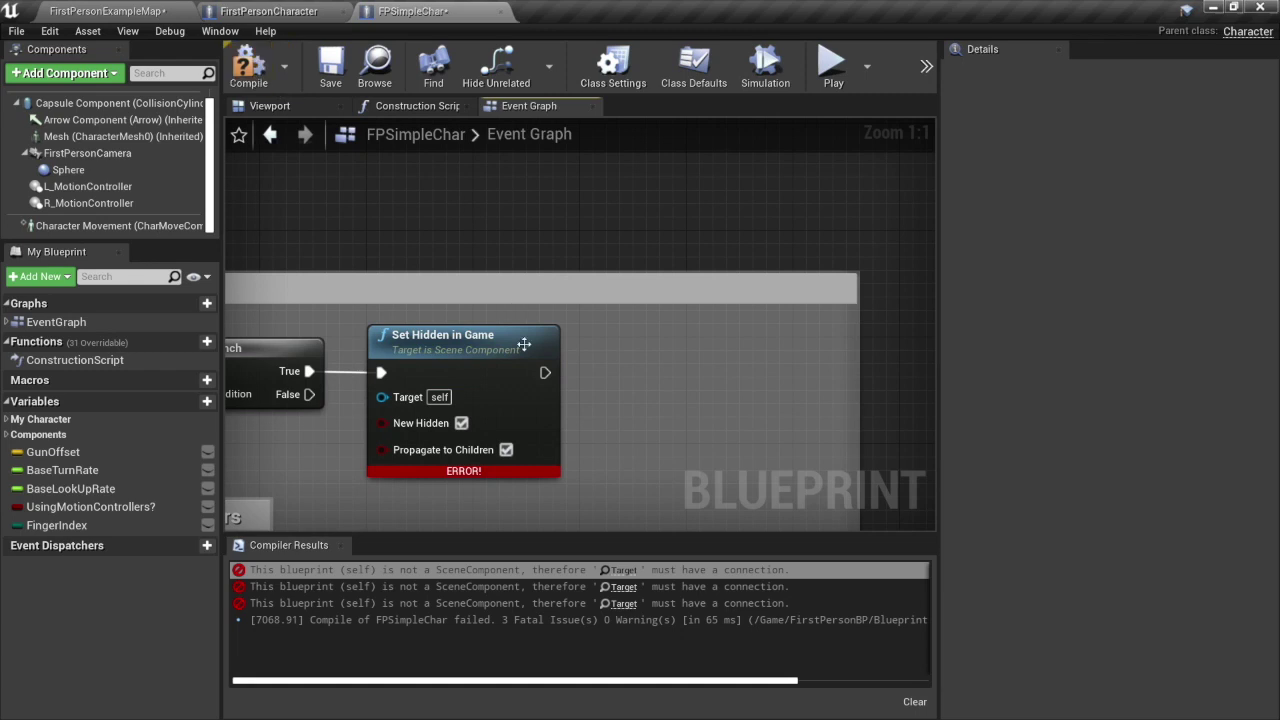
left_click(459, 346)
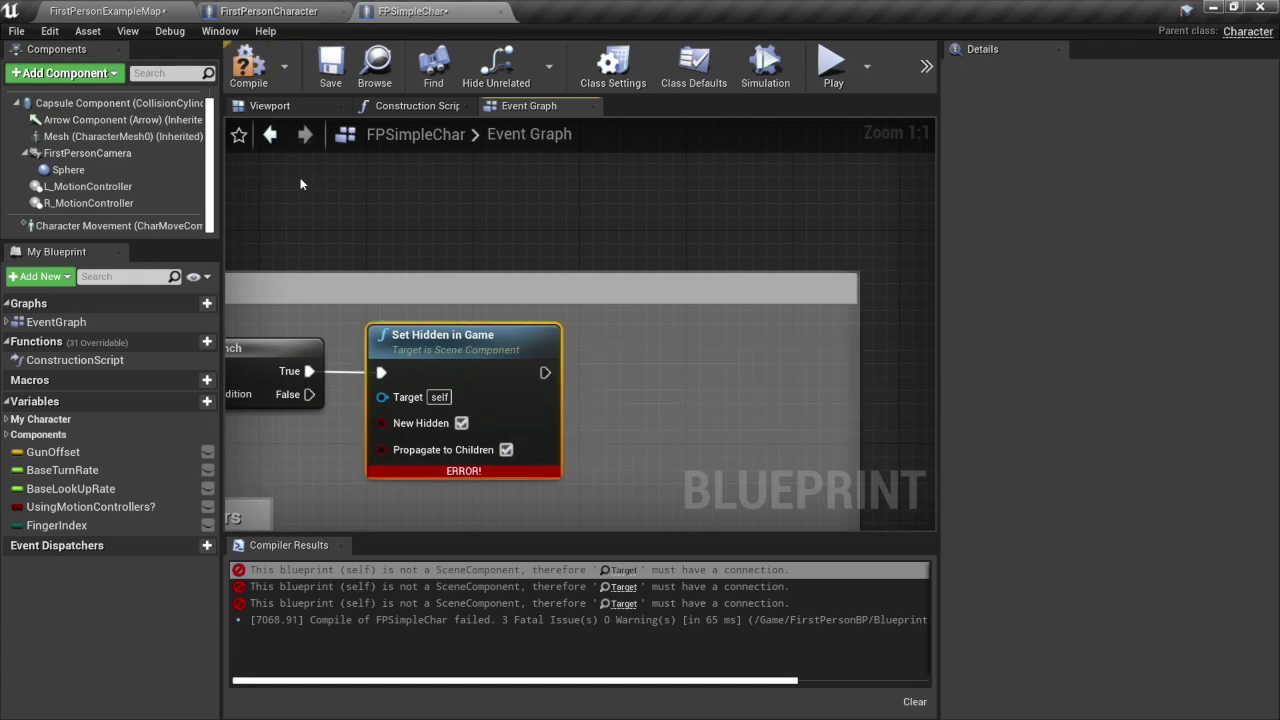
left_click(247, 65)
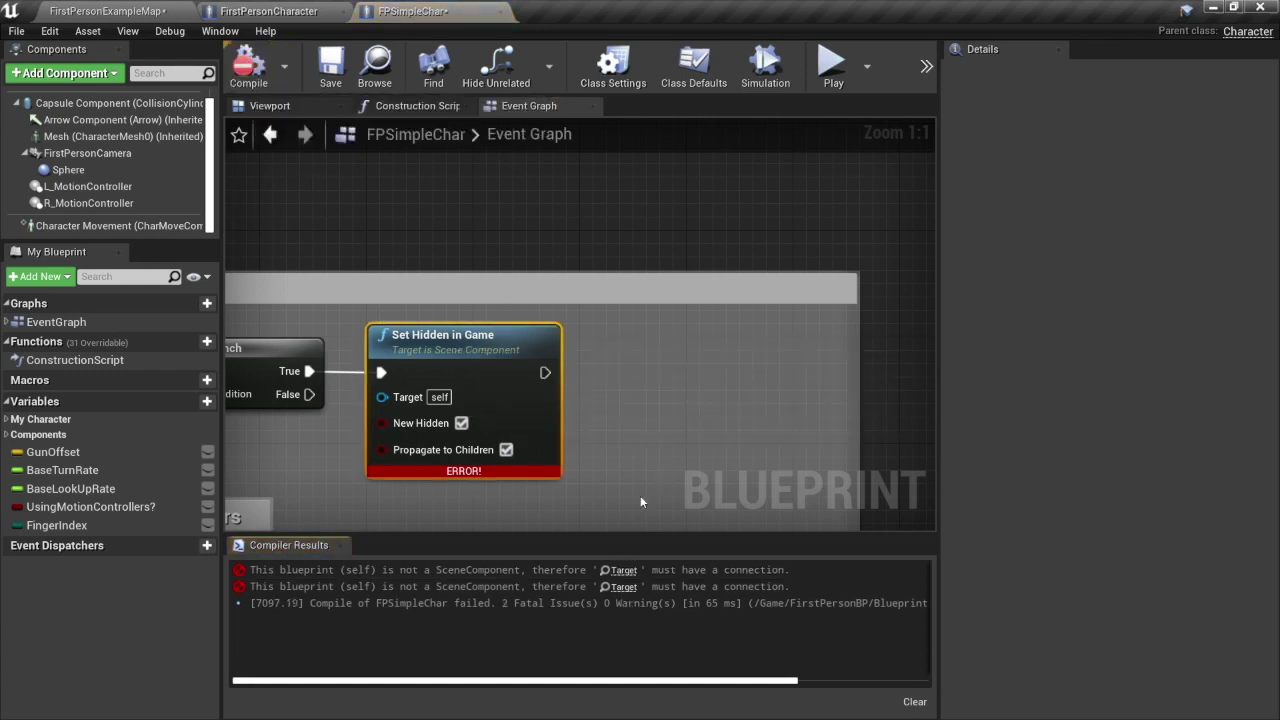
left_click(623, 571)
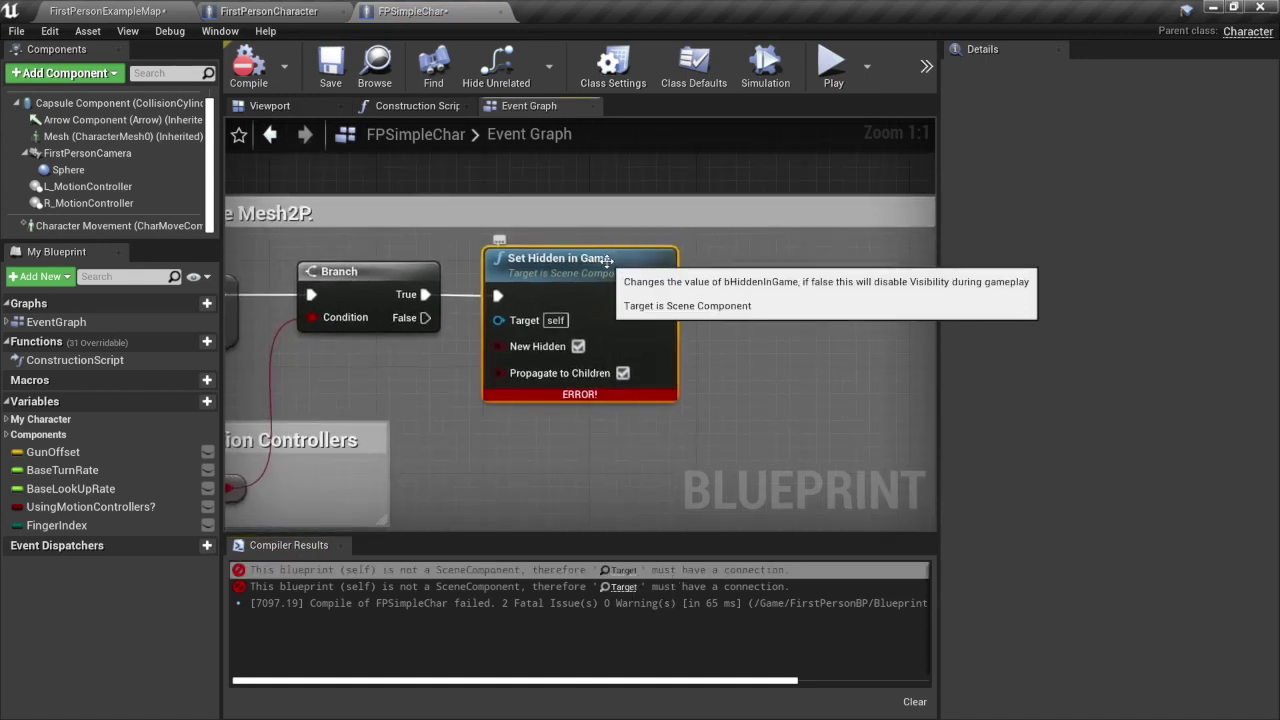
key("Delete")
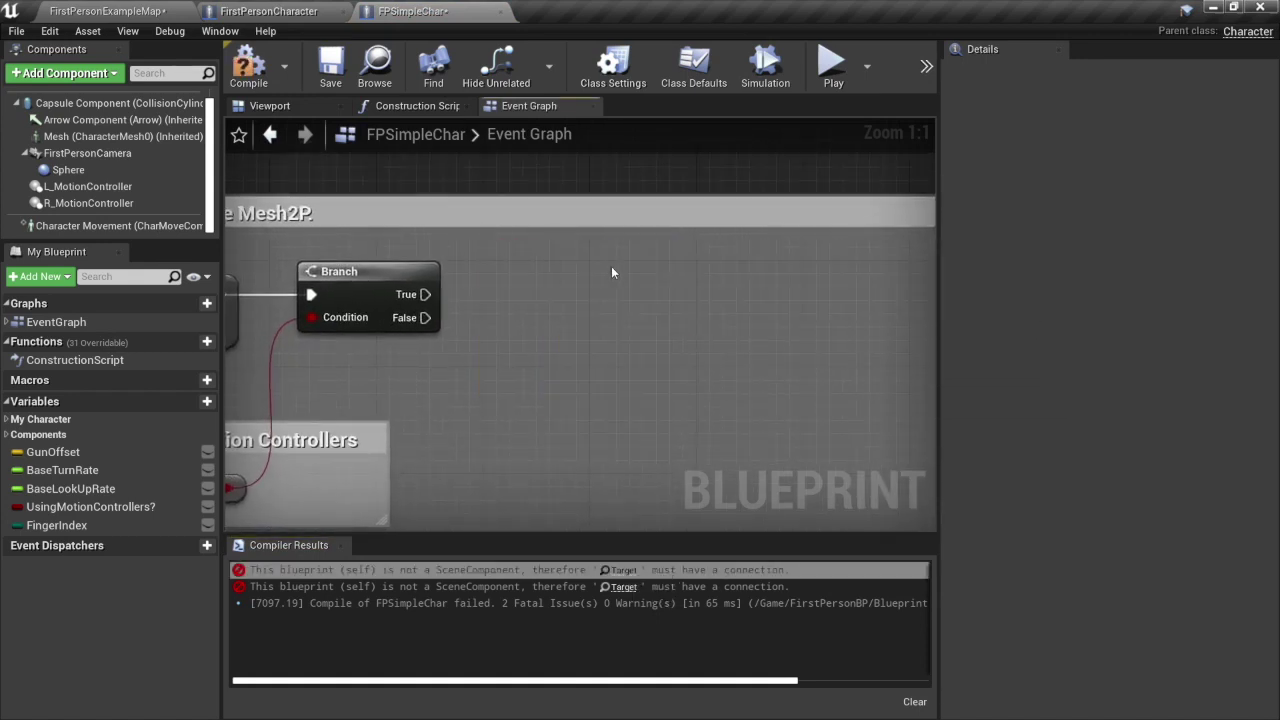
left_click(249, 66)
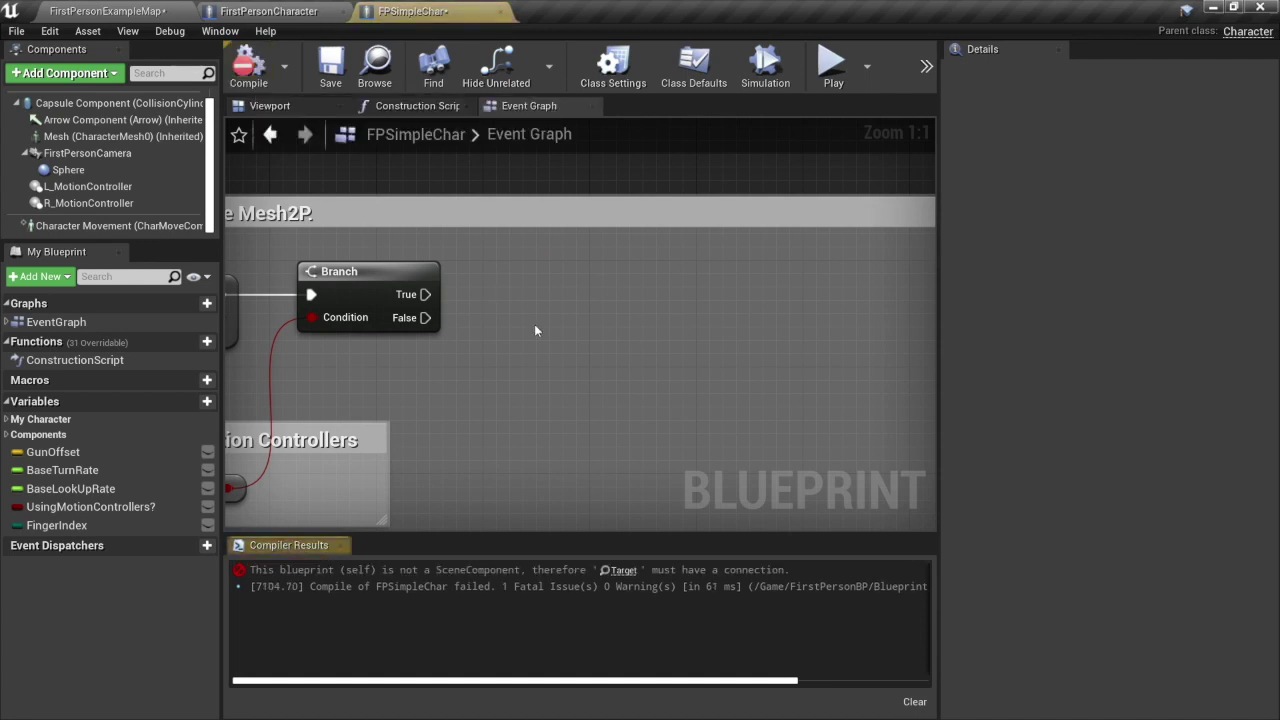
Step: Delete the AttachComponentToComponent node from the Construction Script and recompile the blueprint
left_click(622, 571)
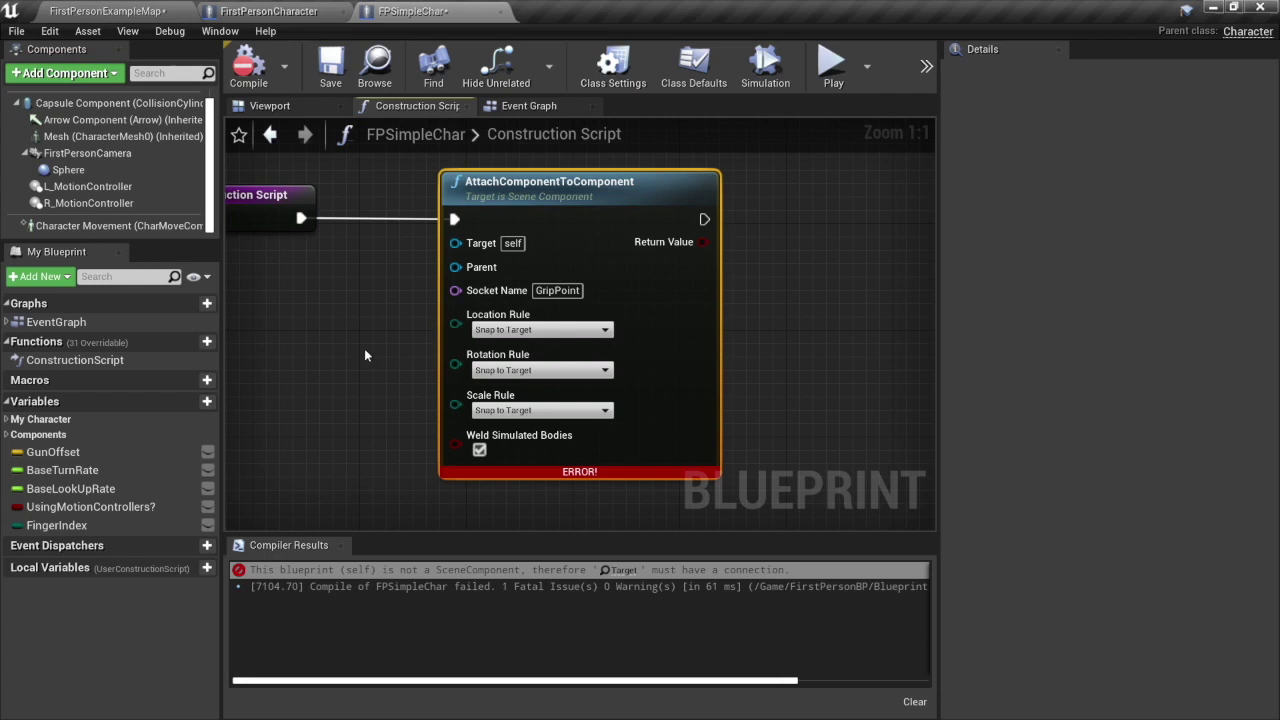
right_click_drag(364, 350, 458, 367)
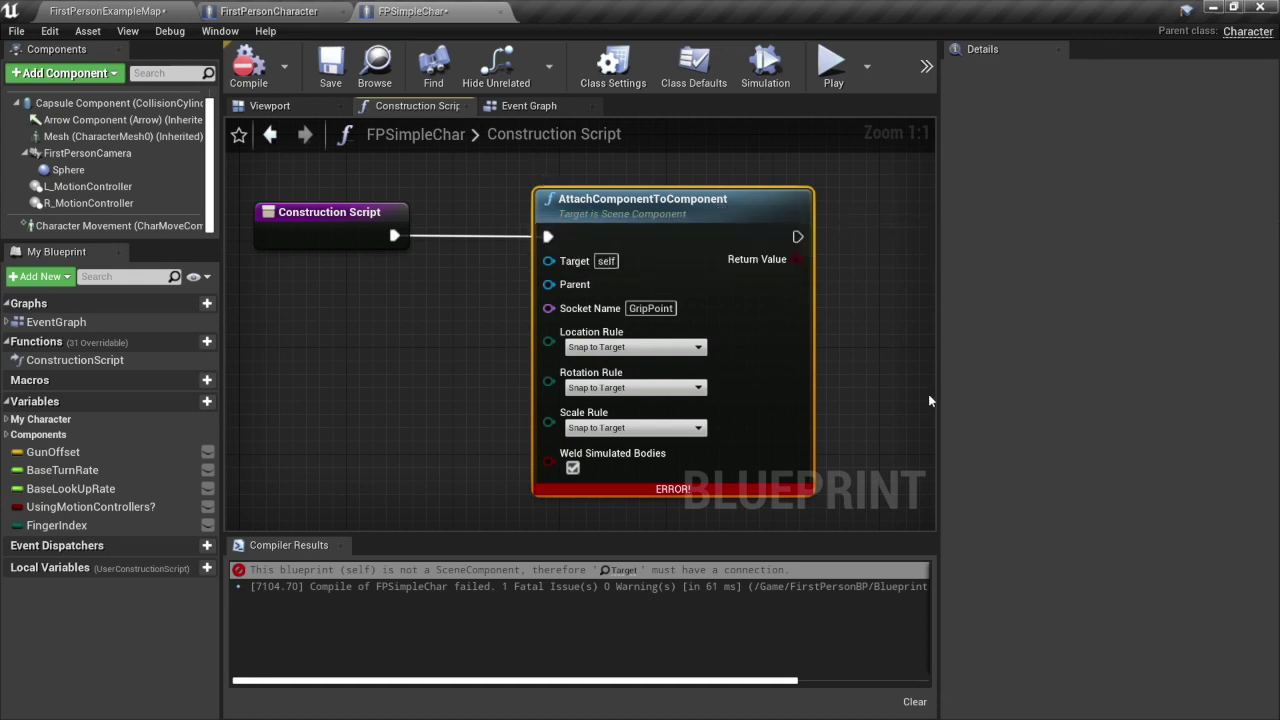
key("Delete")
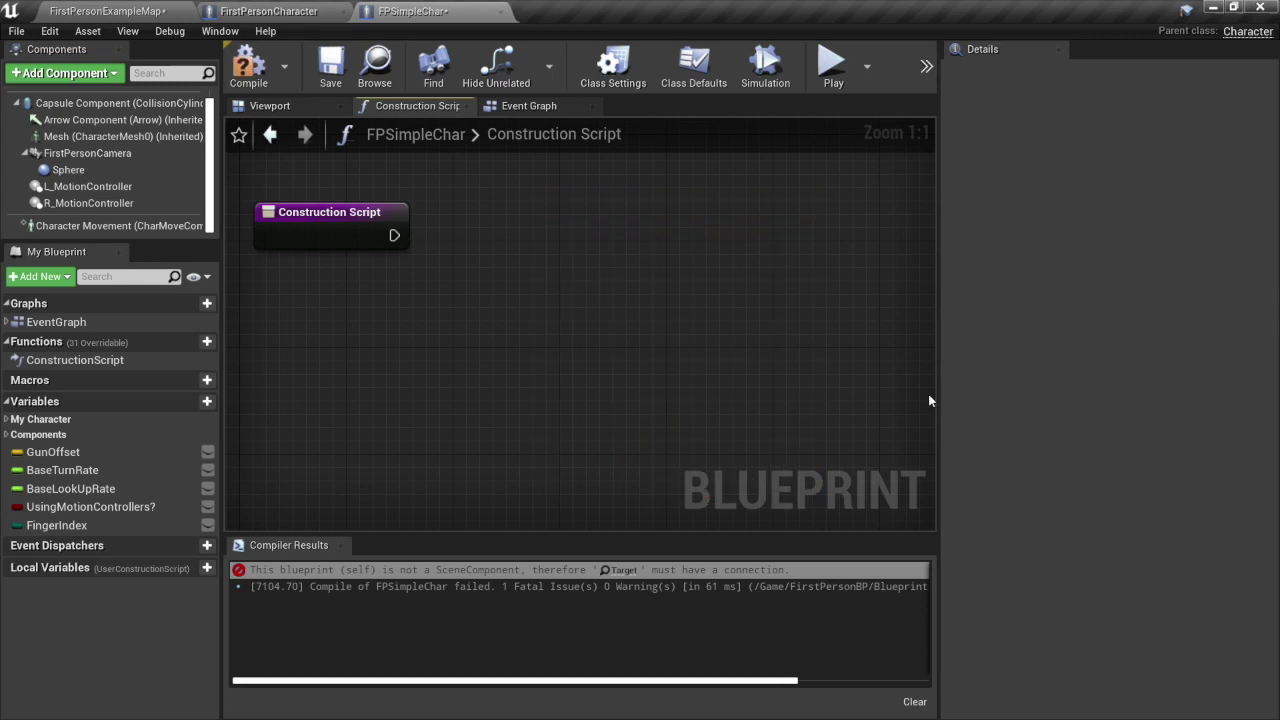
left_click(243, 72)
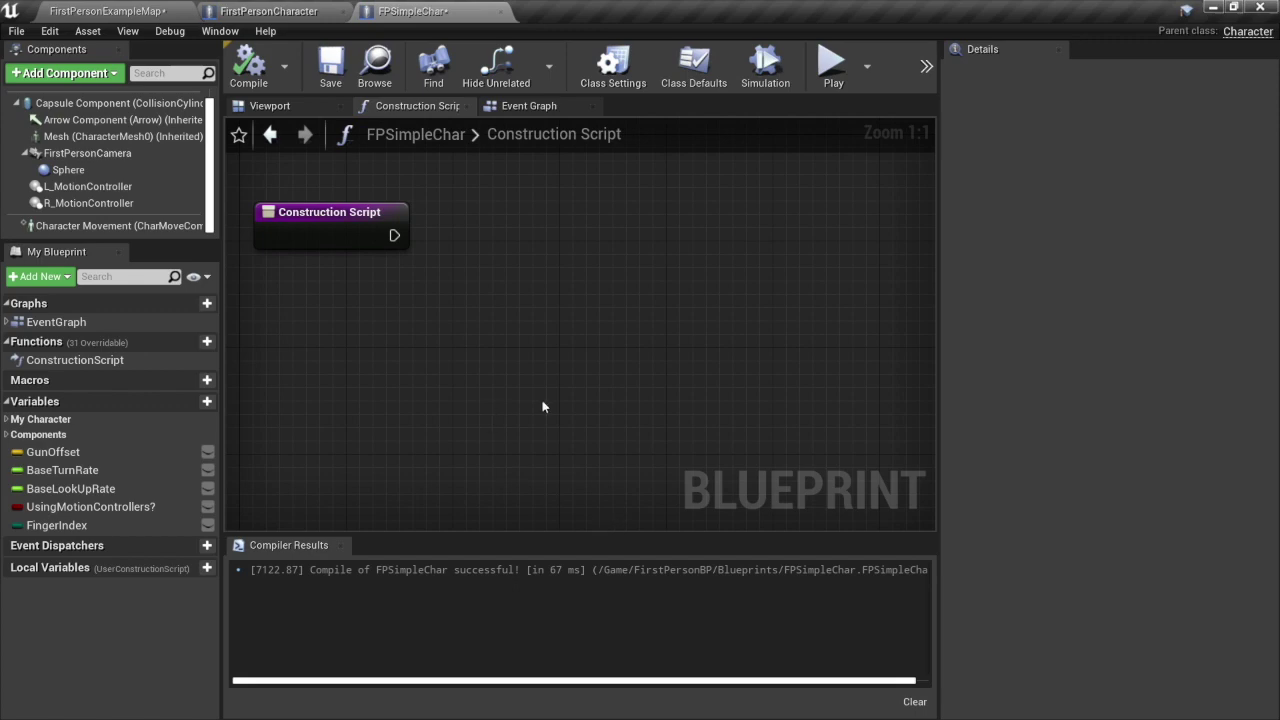
Step: Return to the FirstPersonExampleMap level and delete the placed FirstPersonCharacter actor
left_click(104, 12)
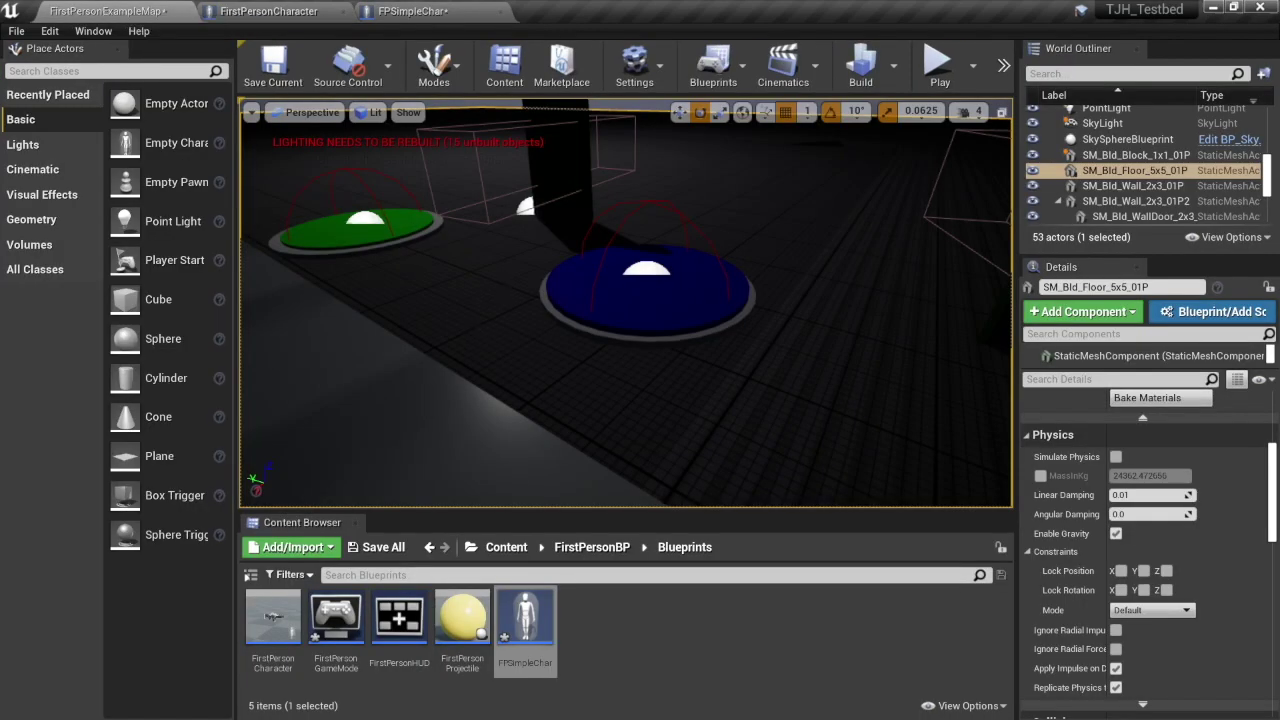
right_click_drag(473, 329, 563, 194)
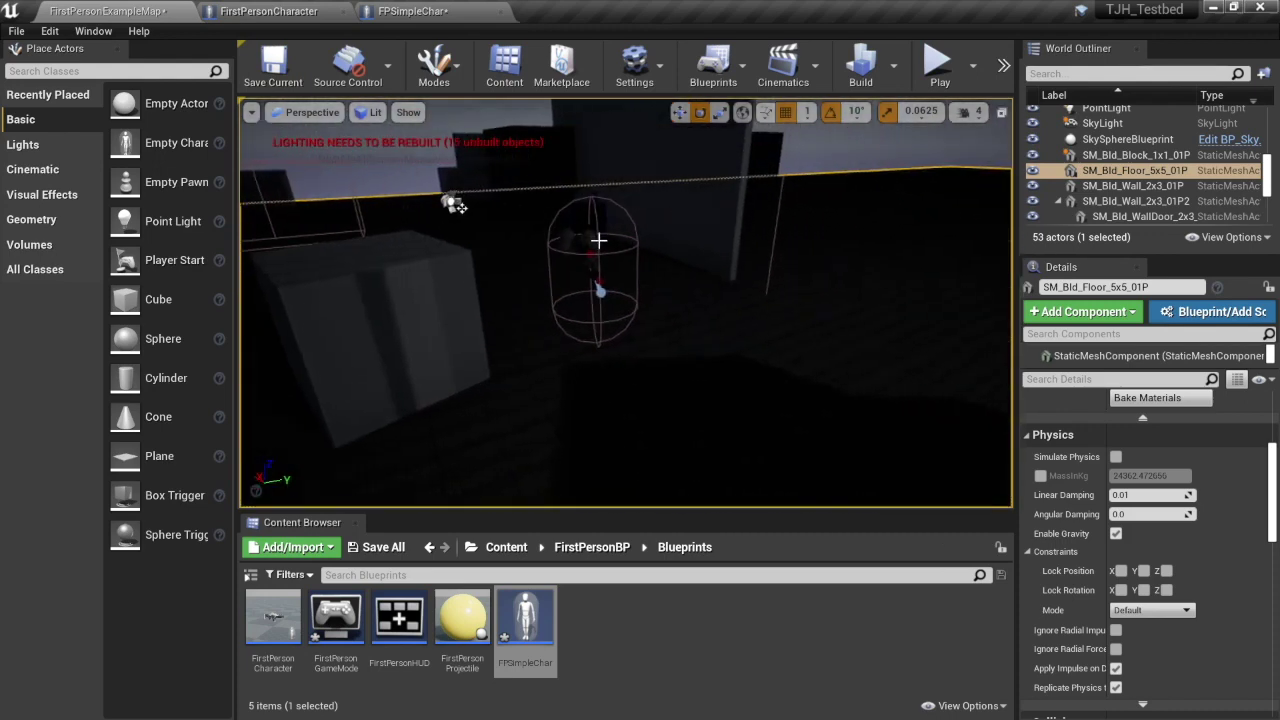
left_click(593, 246)
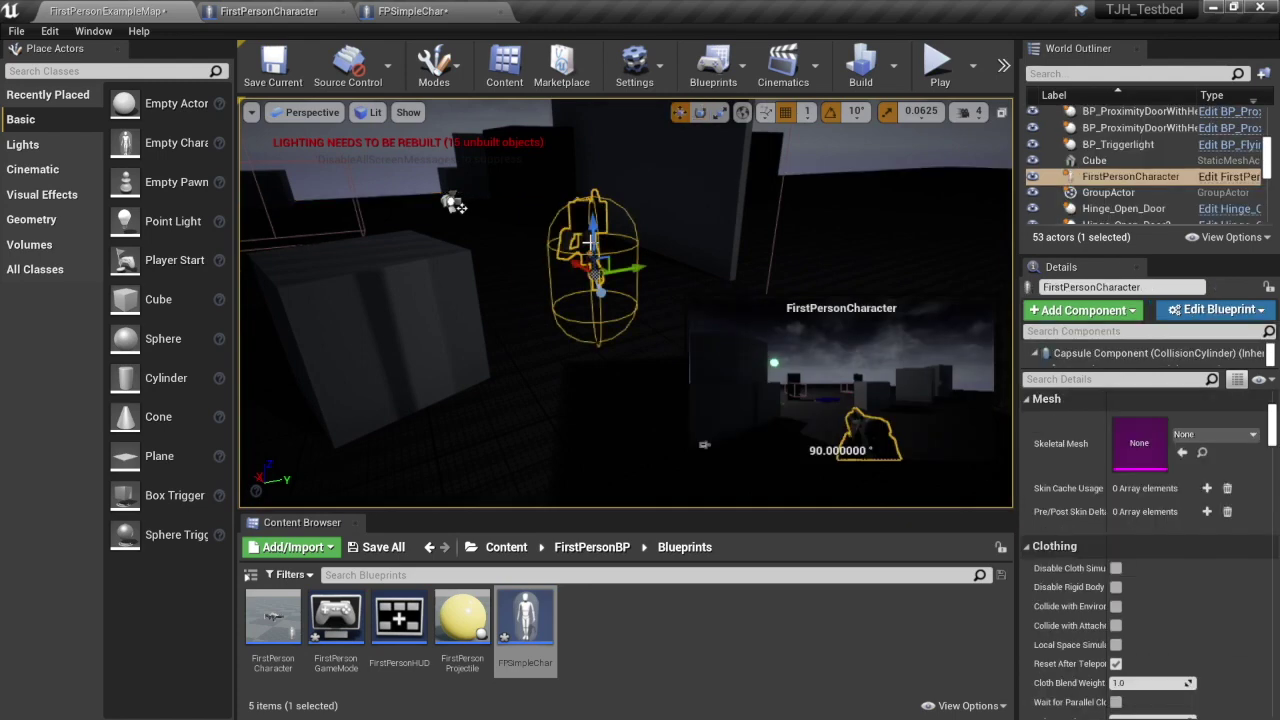
key("Delete")
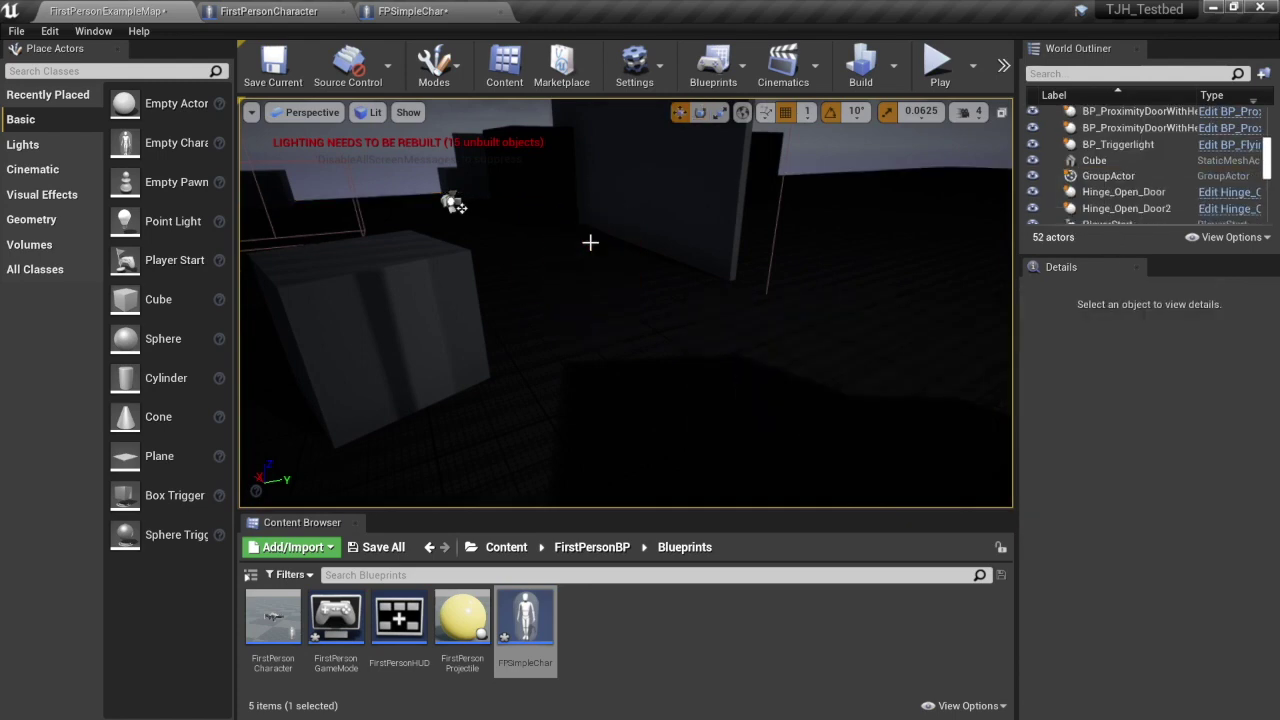
Step: Place FPSimpleChar in the level where the old character stood and rotate it about its vertical axis to face the coloured discs
right_click_drag(593, 243, 640, 240)
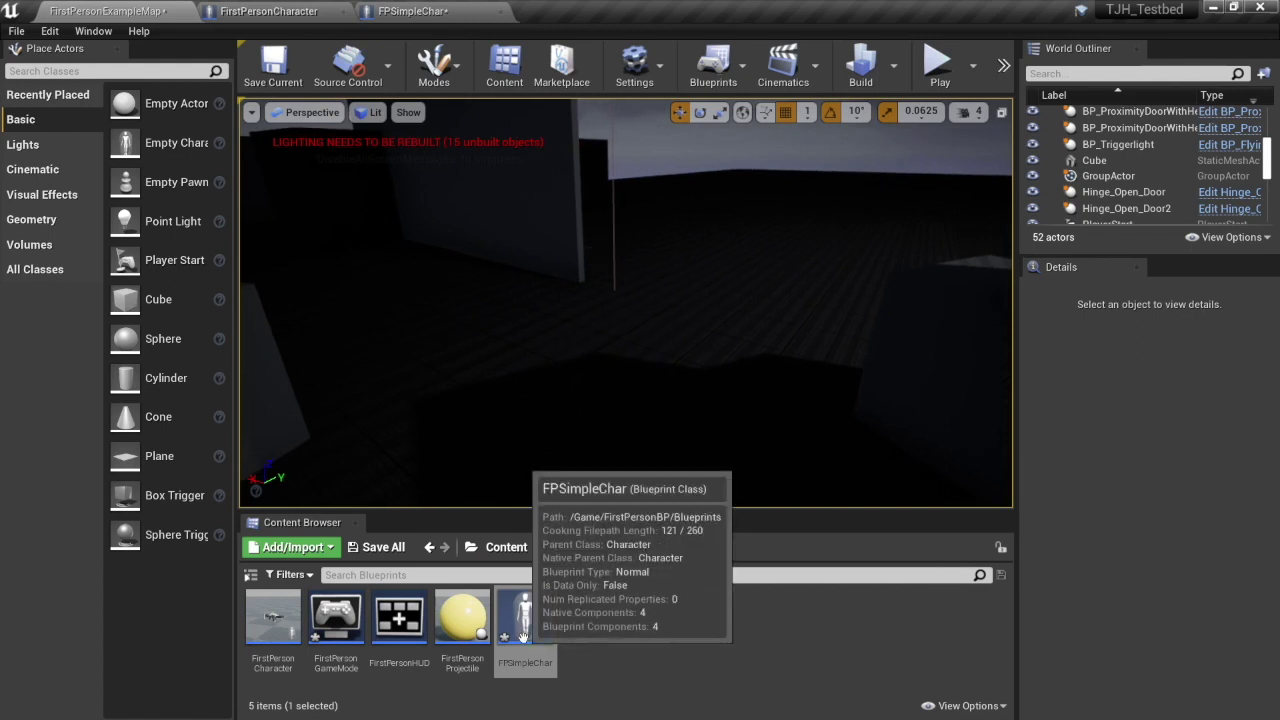
left_click_drag(523, 637, 580, 300)
key("e")
key("w")
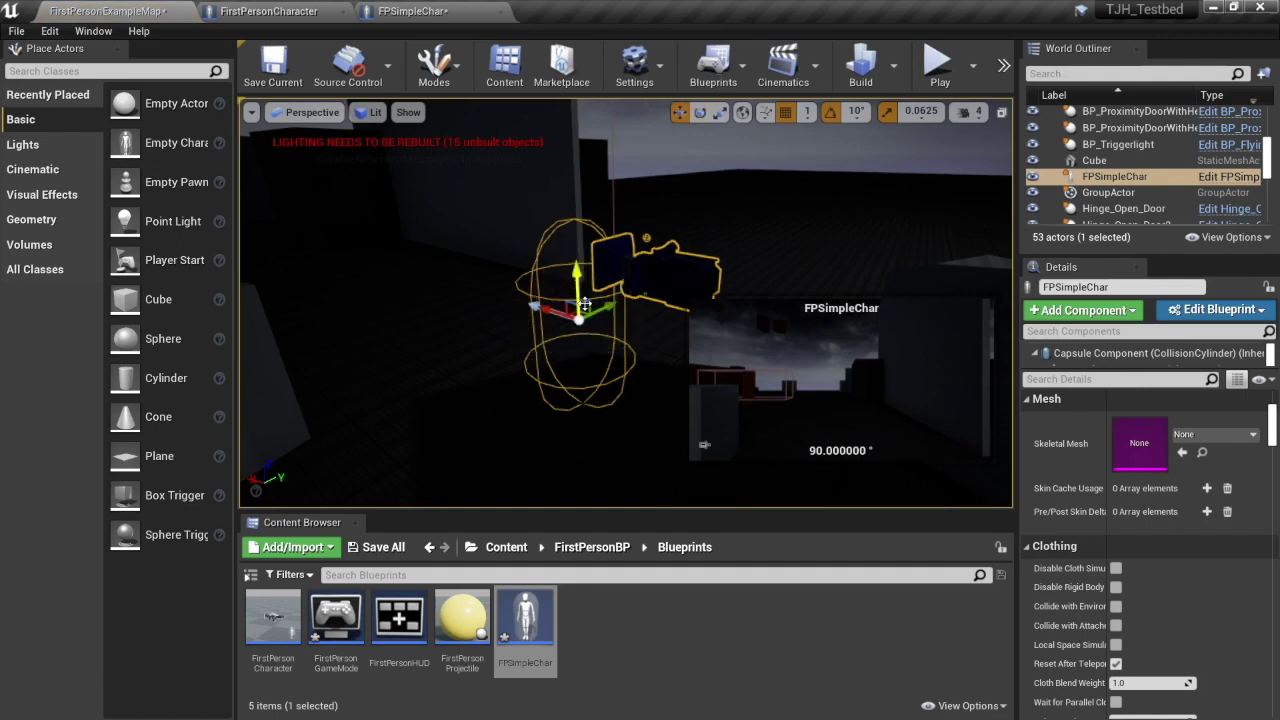
key("e")
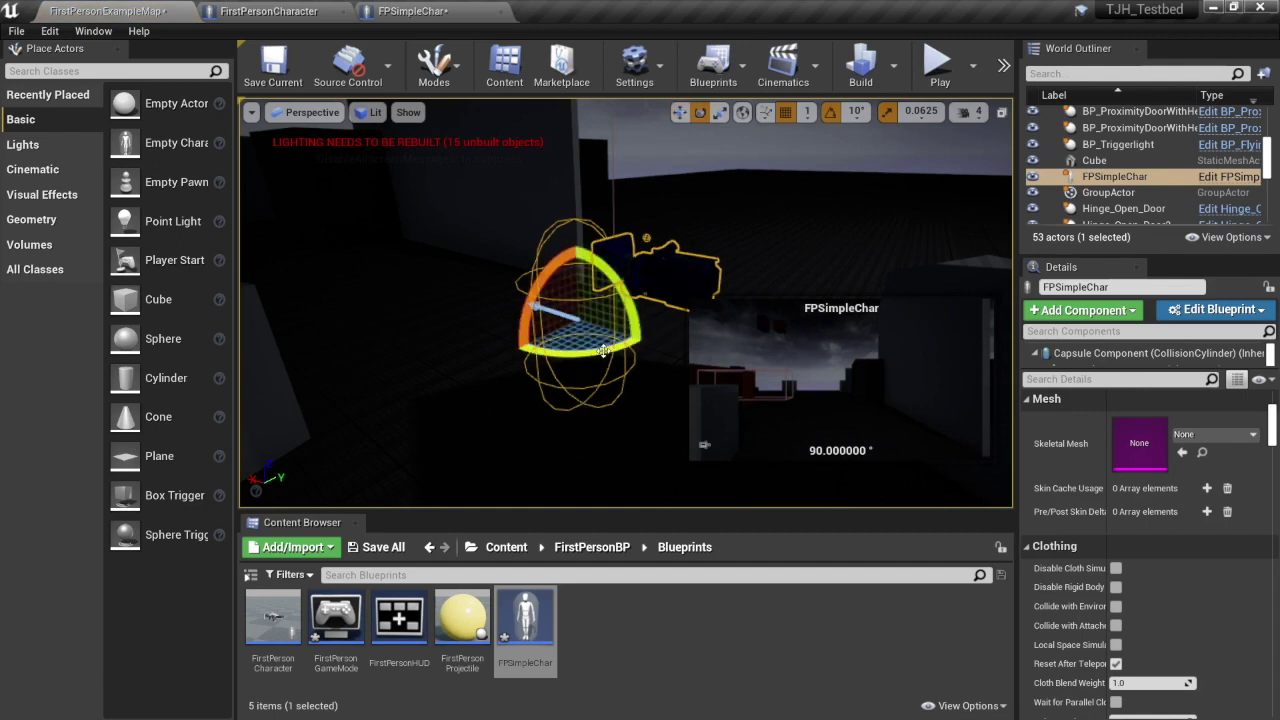
left_click_drag(603, 350, 641, 318)
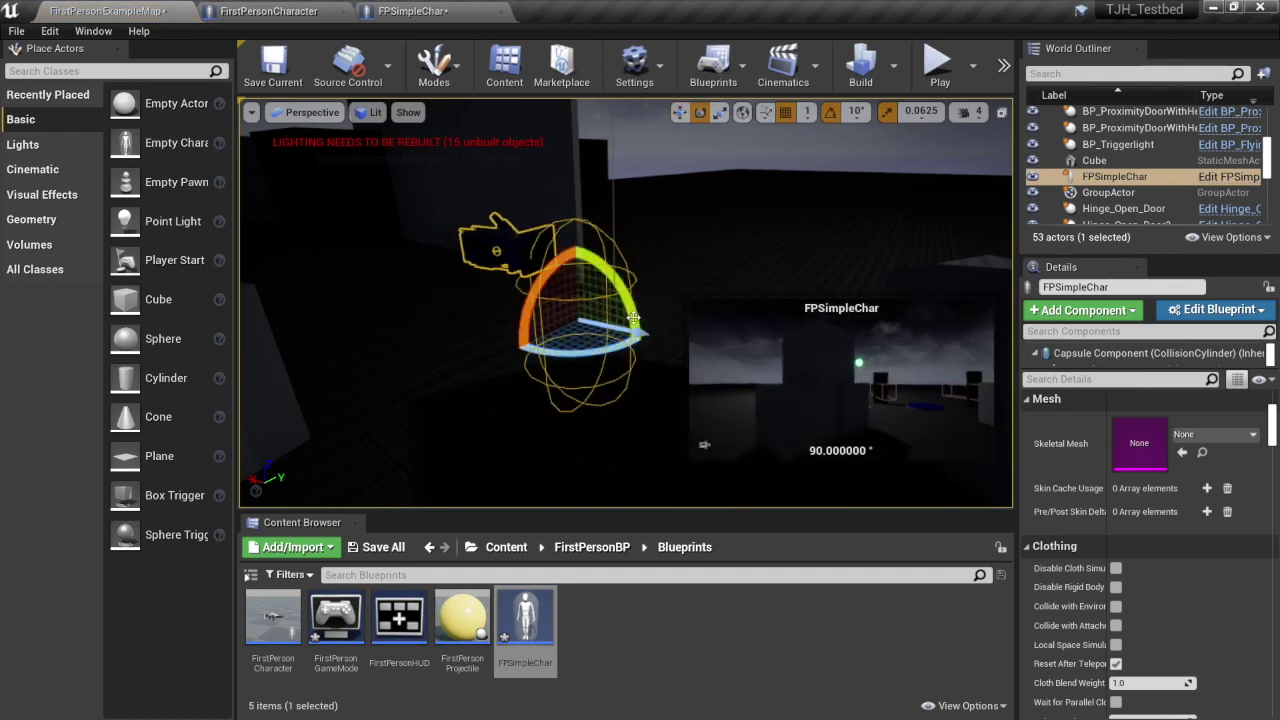
Step: Play the level in the viewport and fire a few shots to test which character is used
left_click(942, 67)
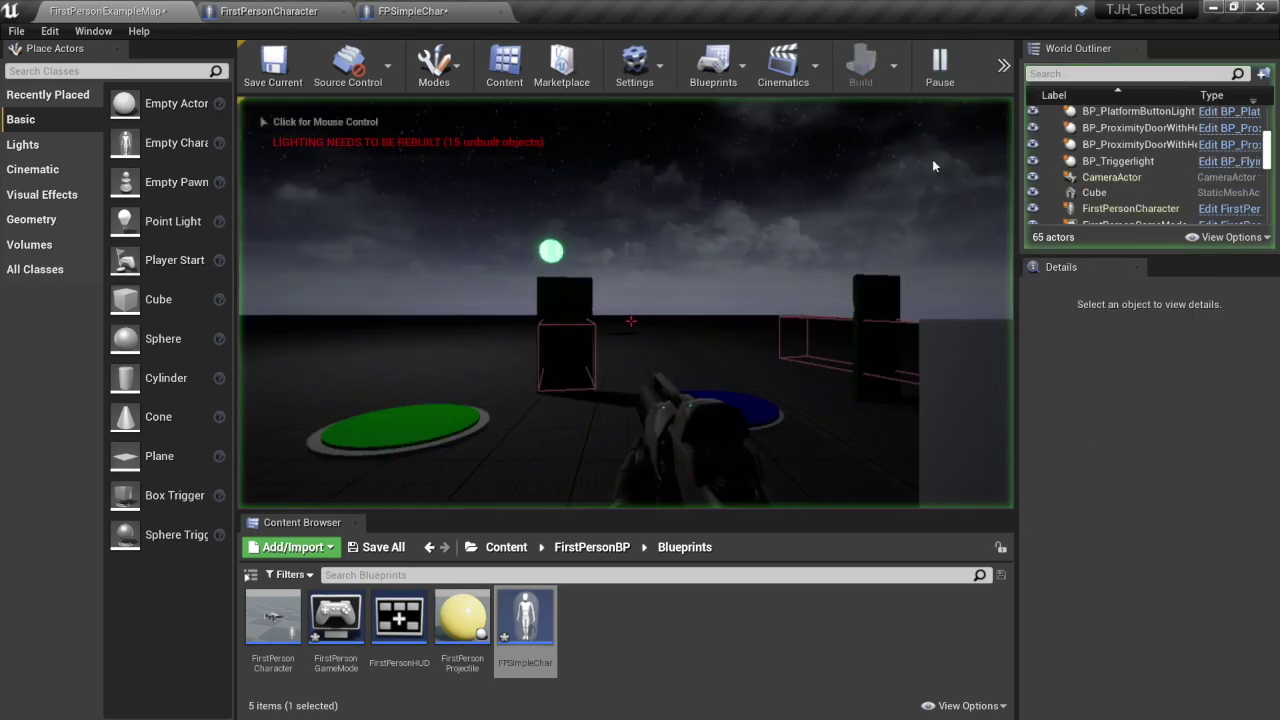
left_click(631, 321)
left_click(631, 321)
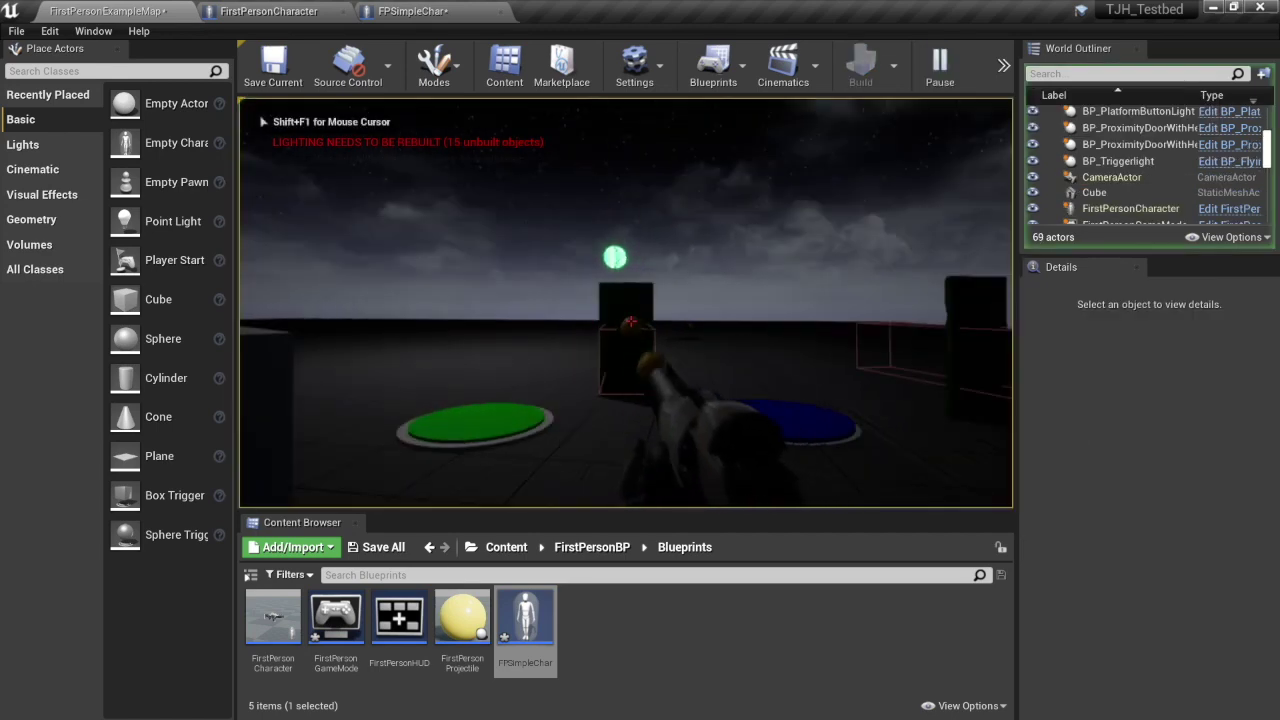
left_click(631, 321)
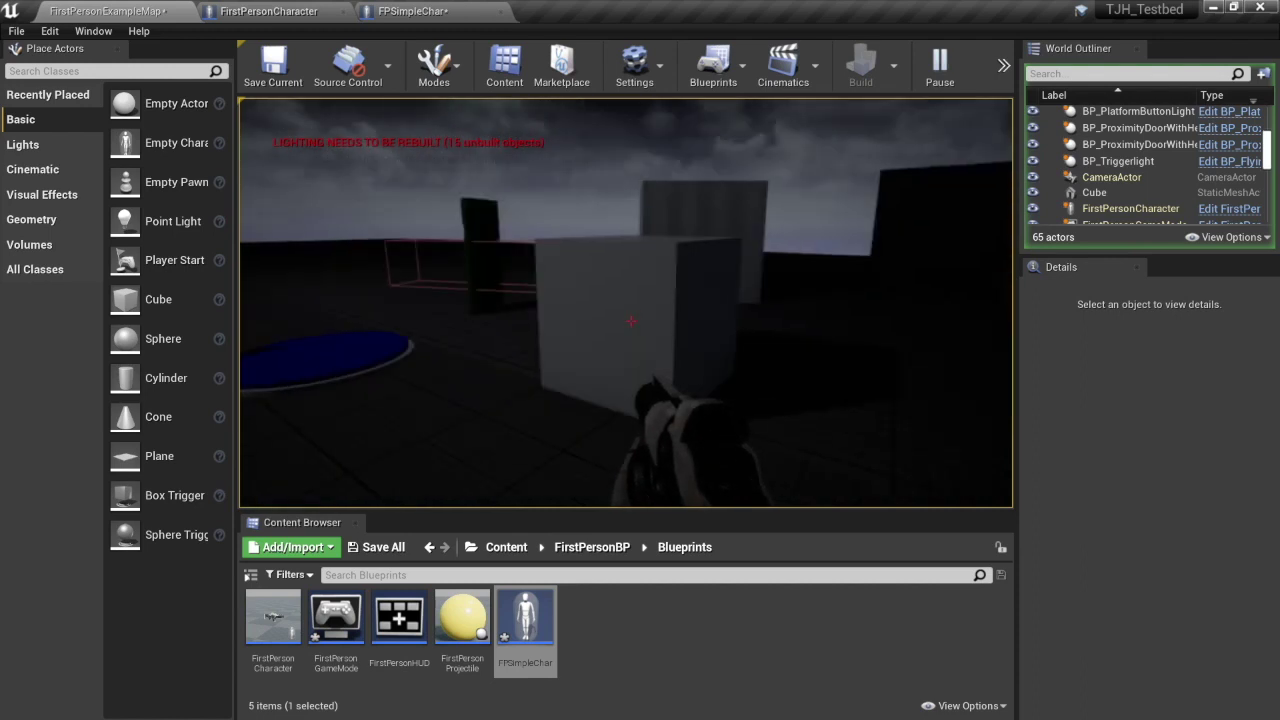
Step: Fire more shots at the cube to check the active character, and stop the play session
left_click(631, 321)
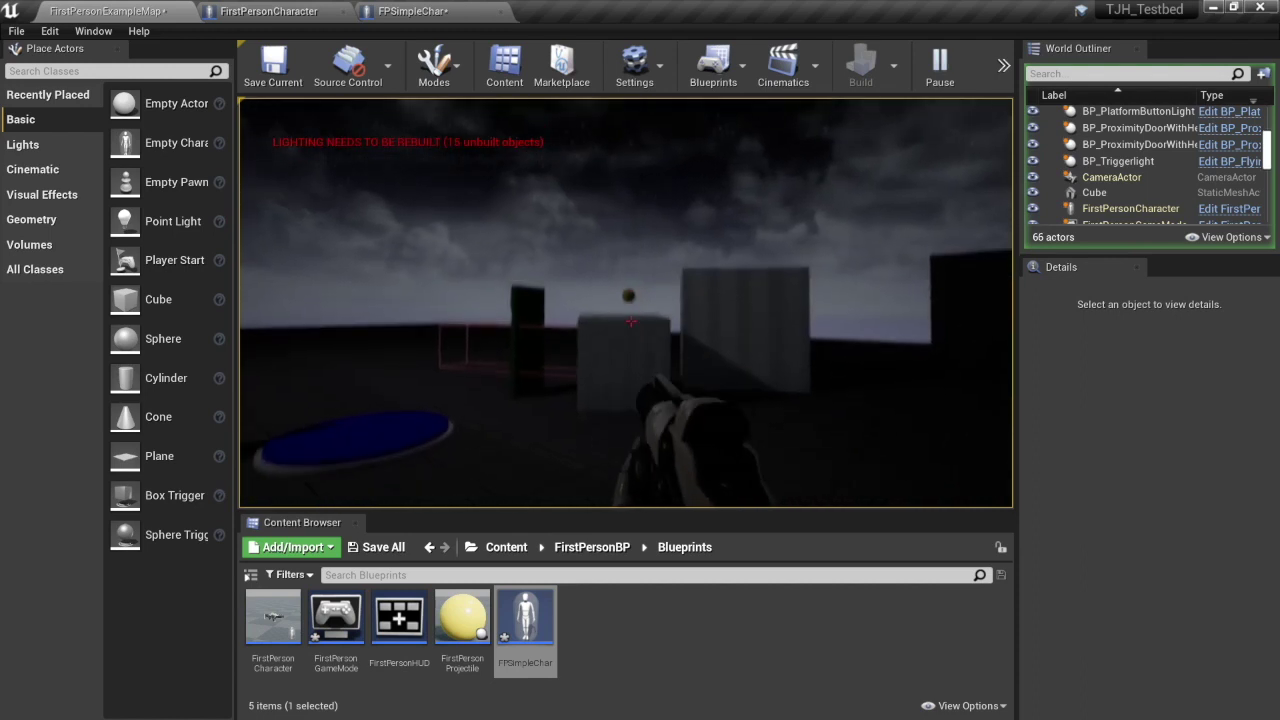
left_click(631, 321)
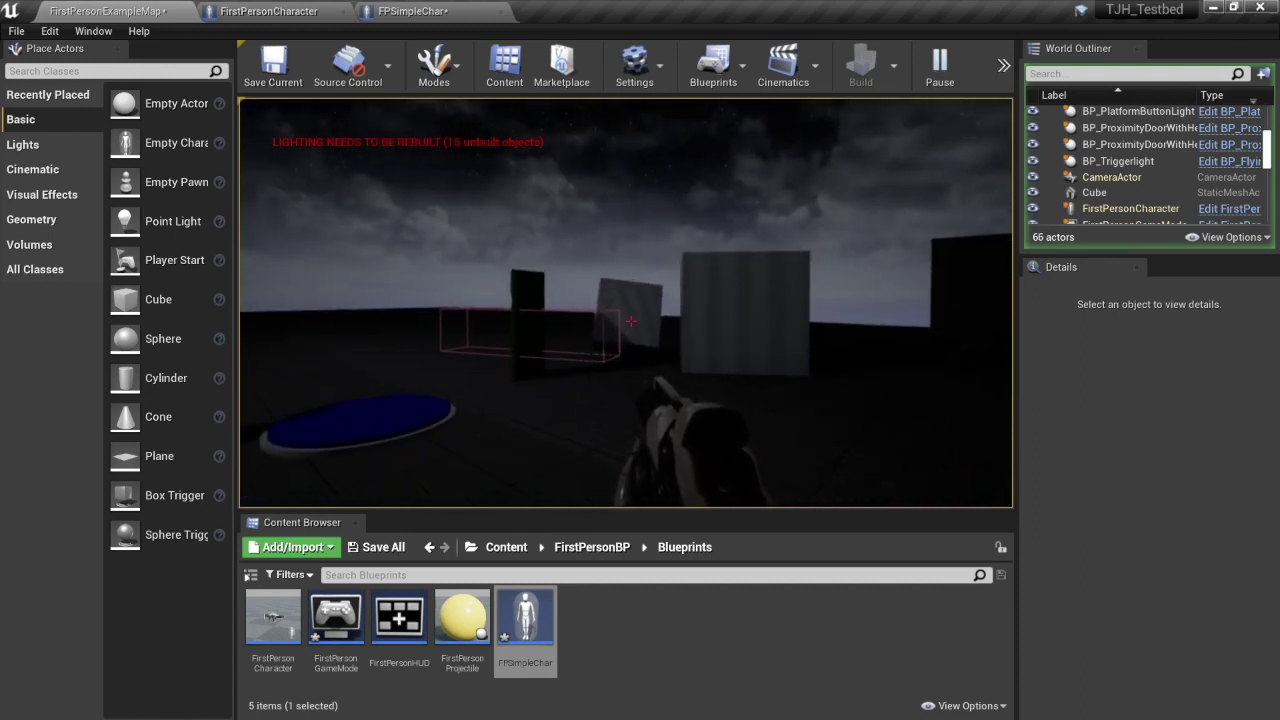
key("Escape")
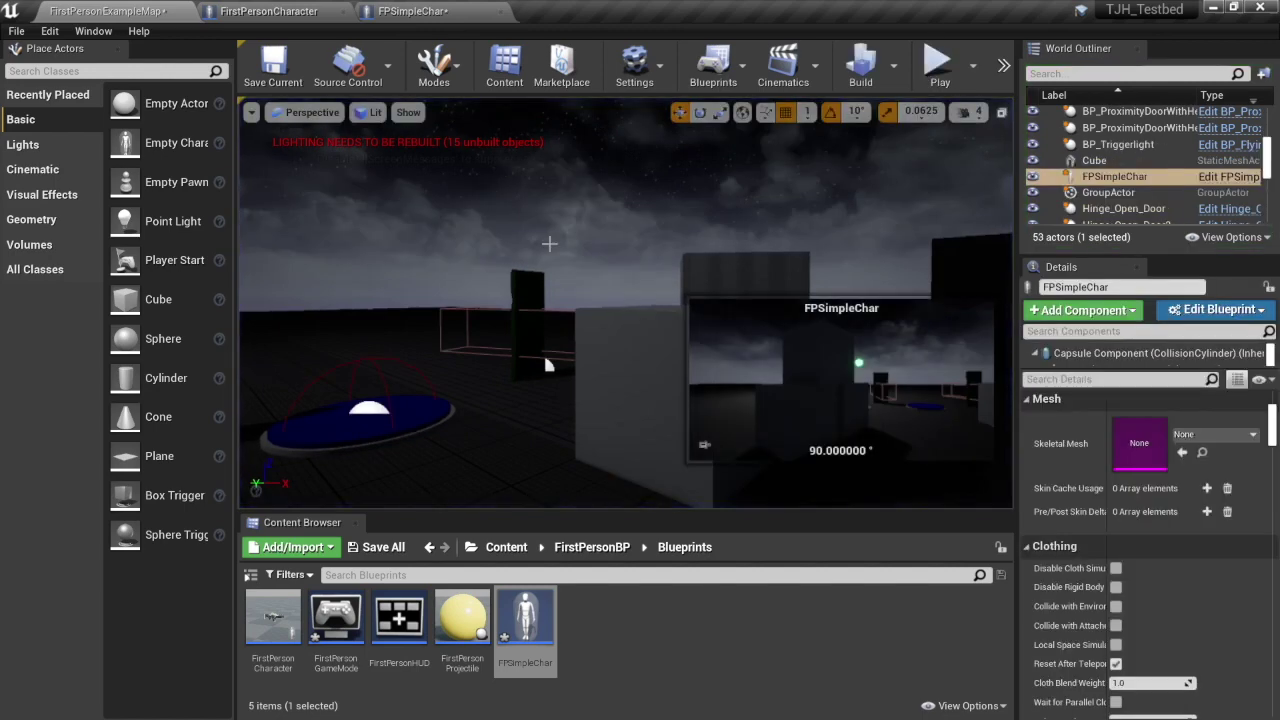
right_click_drag(550, 243, 412, 303)
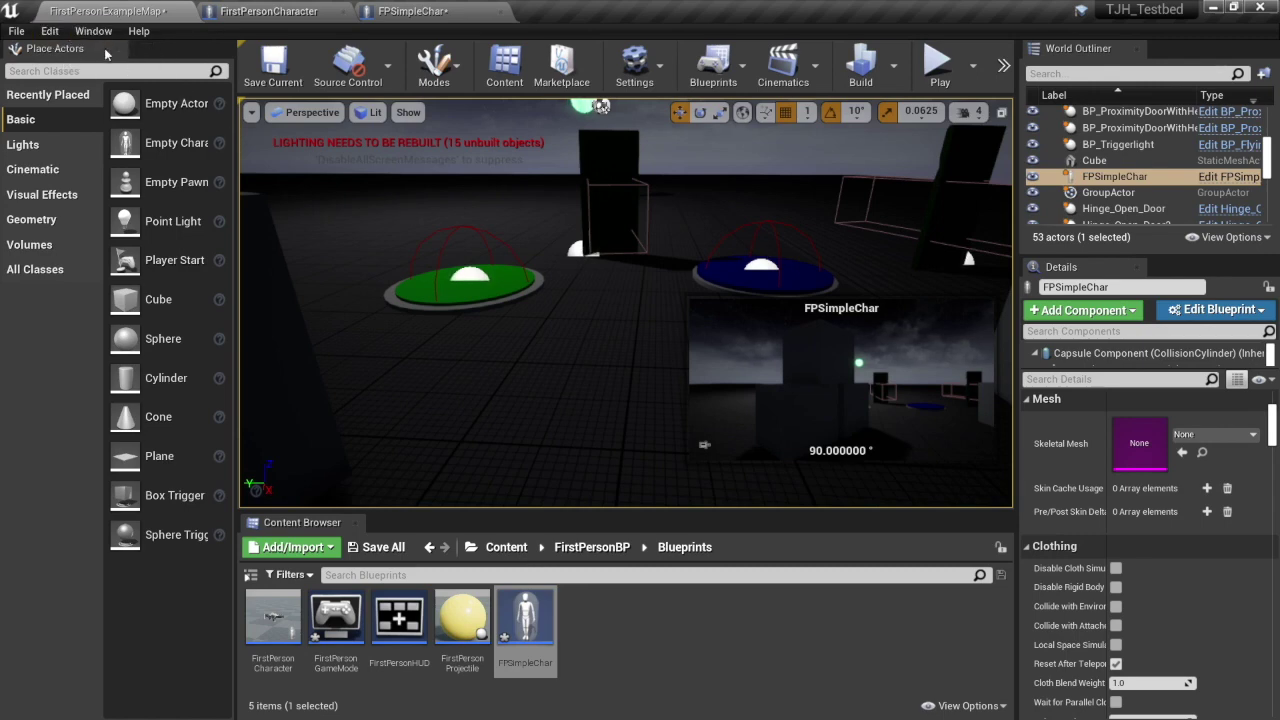
Step: Open the Project Settings
left_click(50, 31)
mouse_move(93, 31)
mouse_move(50, 31)
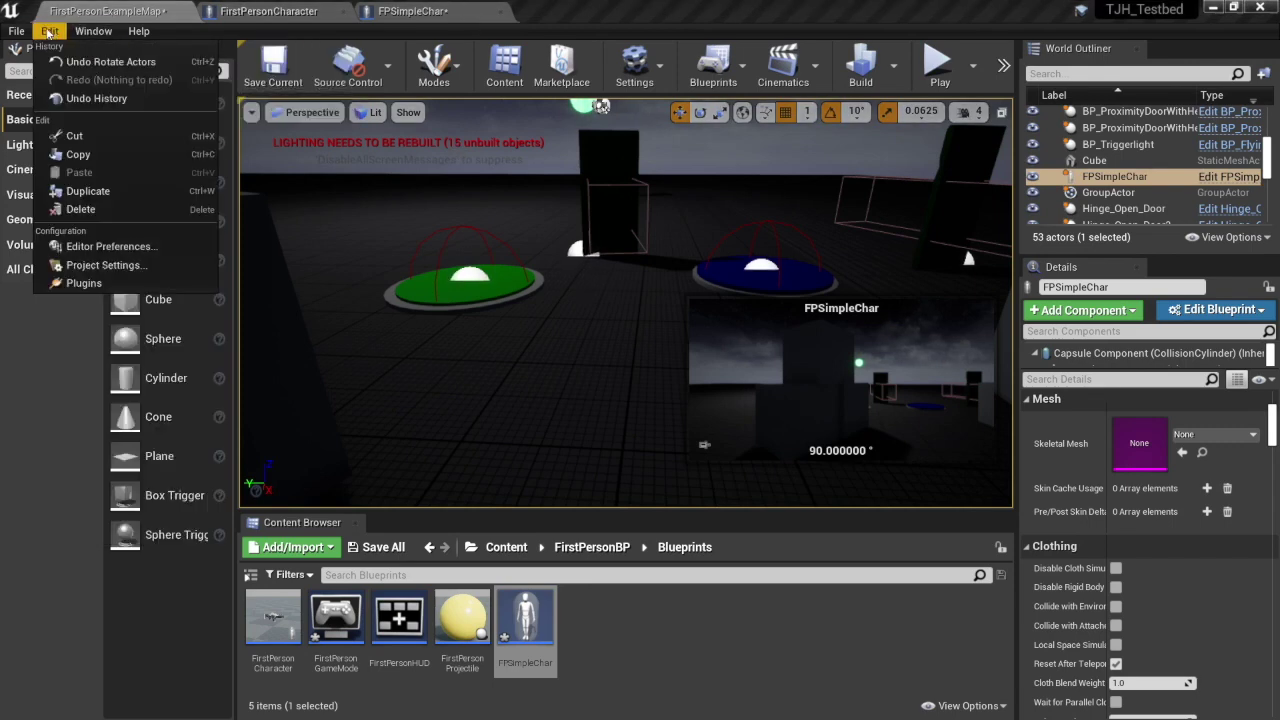
left_click(86, 266)
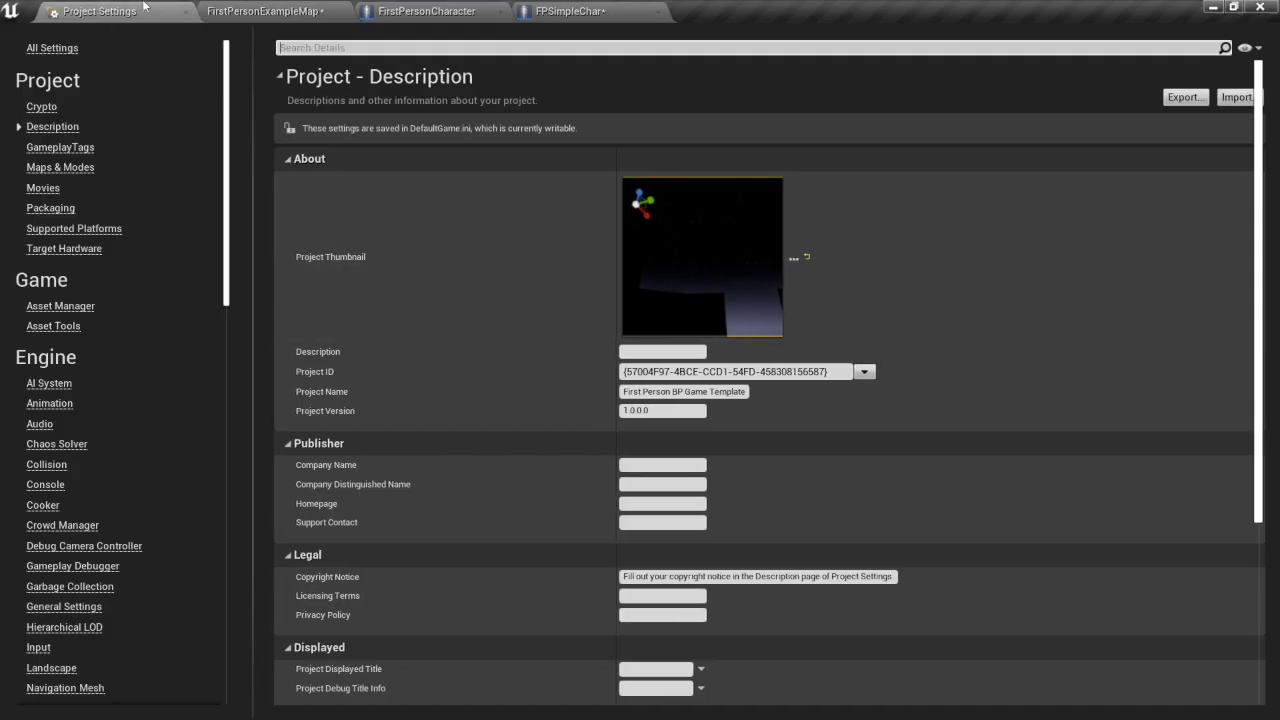
Step: Review the FPSimpleChar blueprint in its 3D viewport and return to the Project Settings
left_click(252, 13)
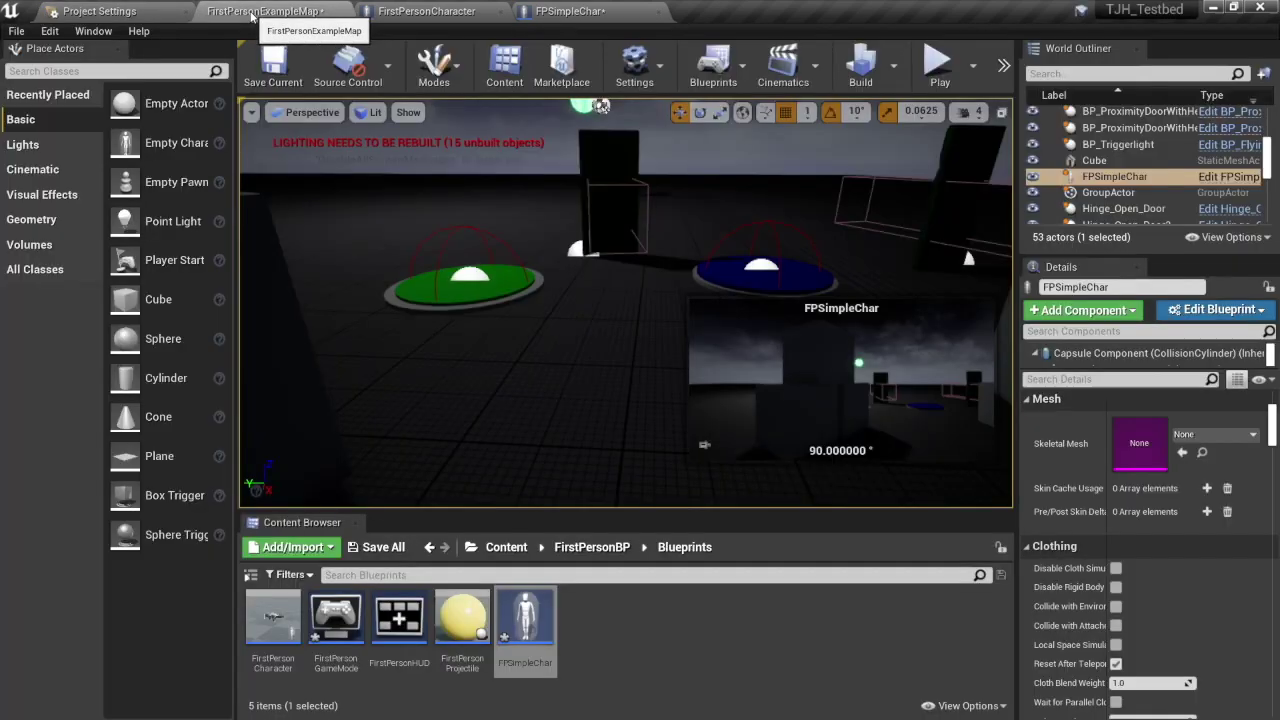
left_click(405, 12)
left_click(556, 12)
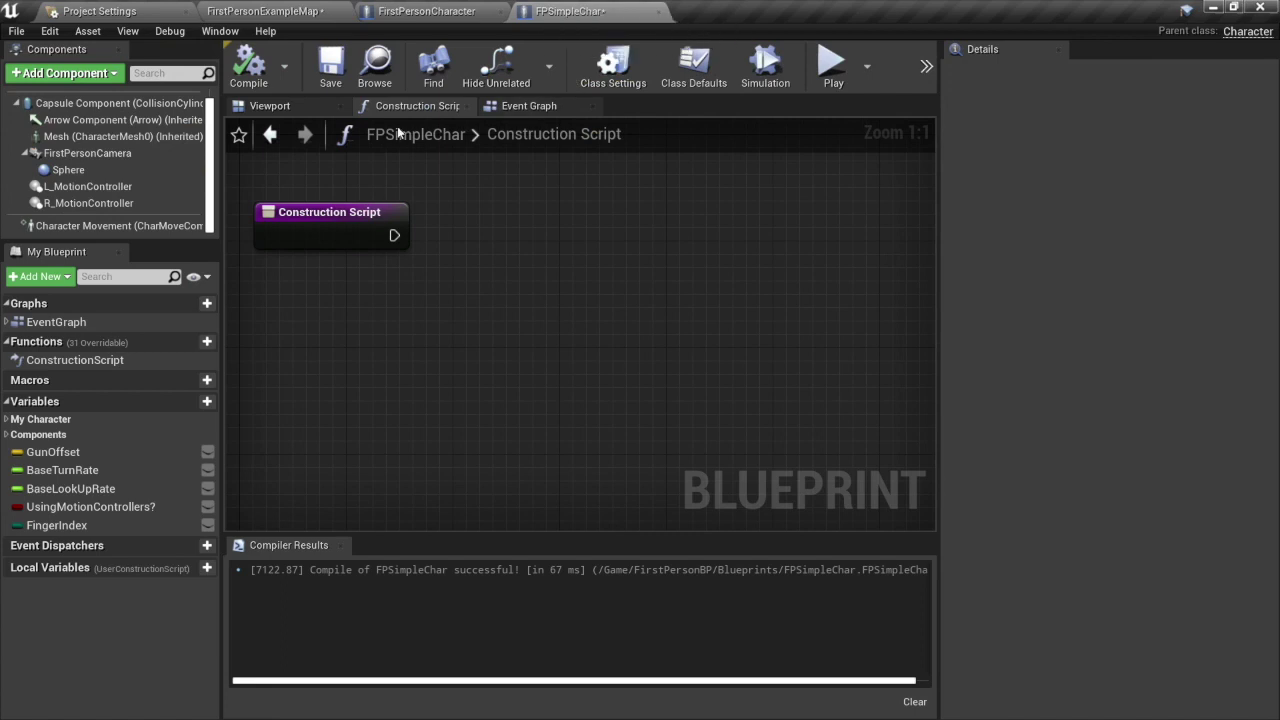
left_click(262, 106)
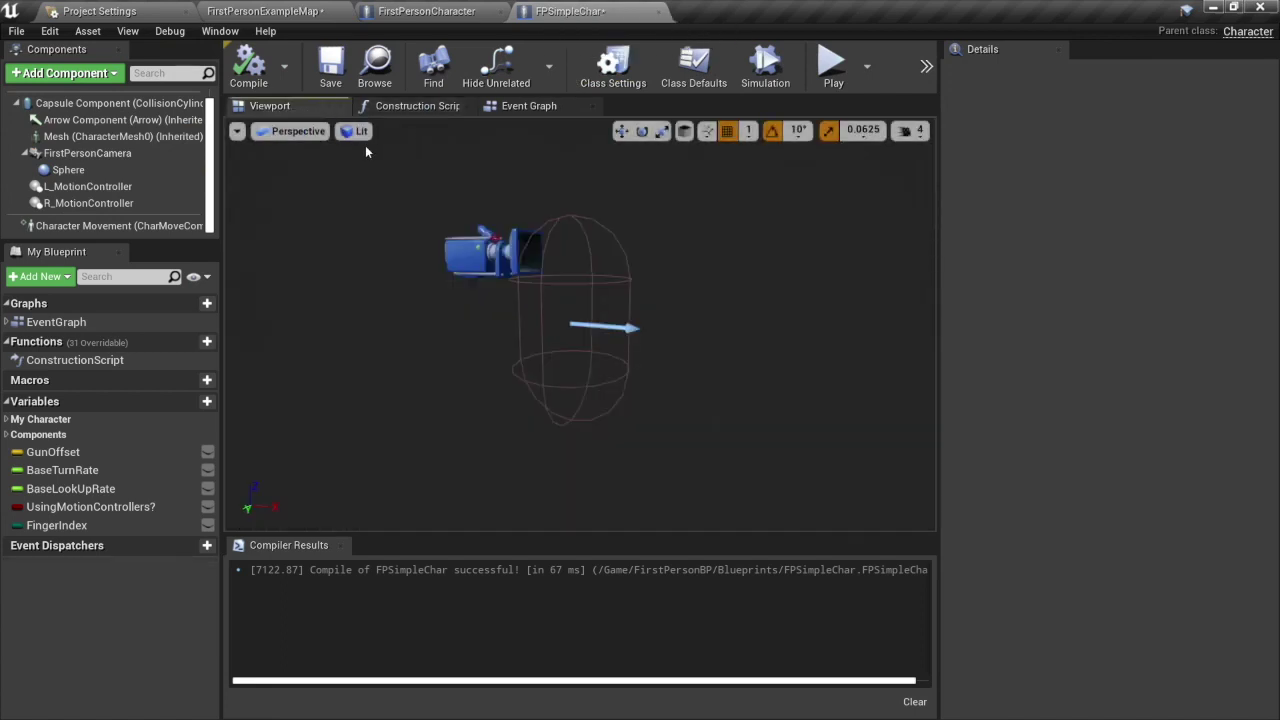
left_click(131, 12)
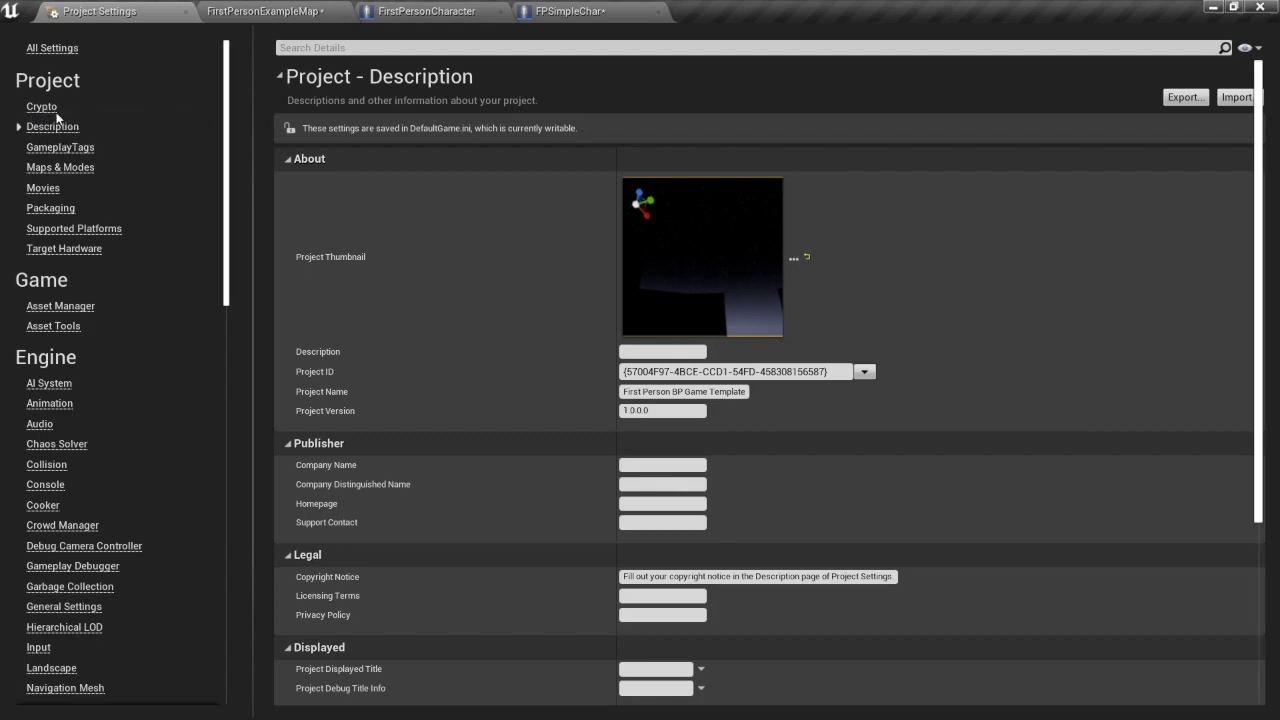
Step: In the project's Maps & Modes settings, set the Default Pawn Class to FPSimpleChar
left_click(59, 168)
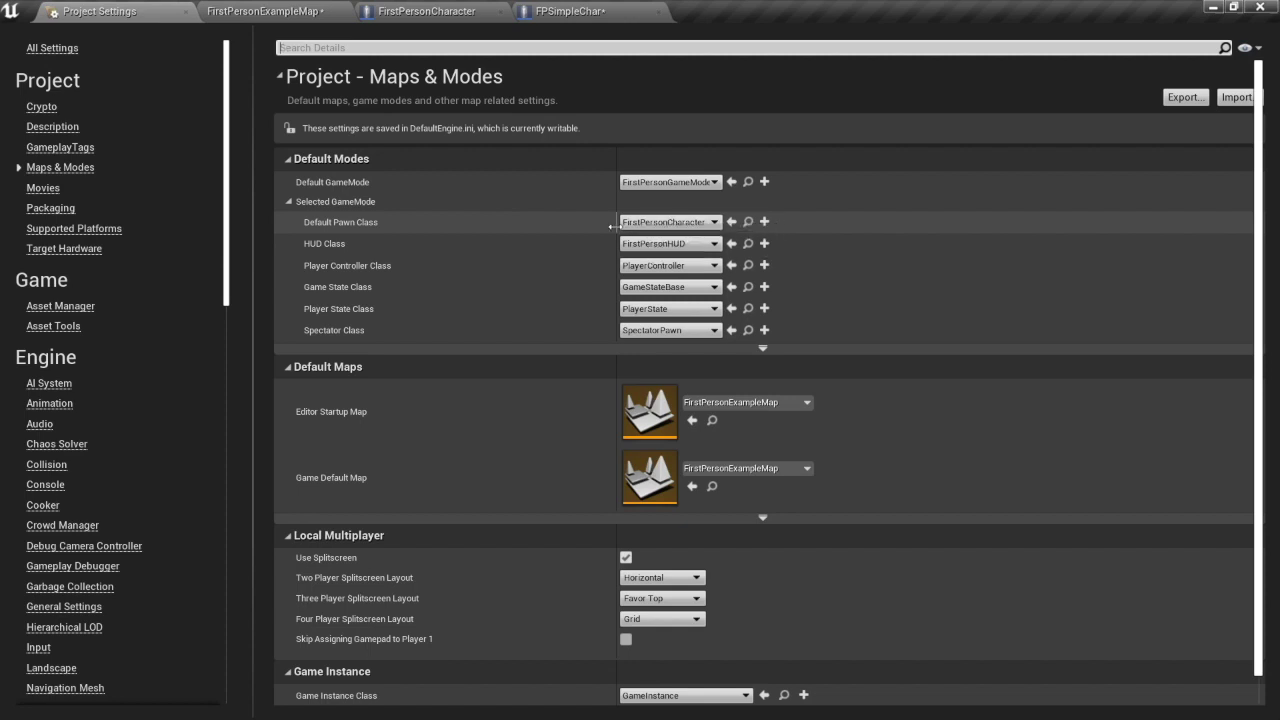
left_click(670, 222)
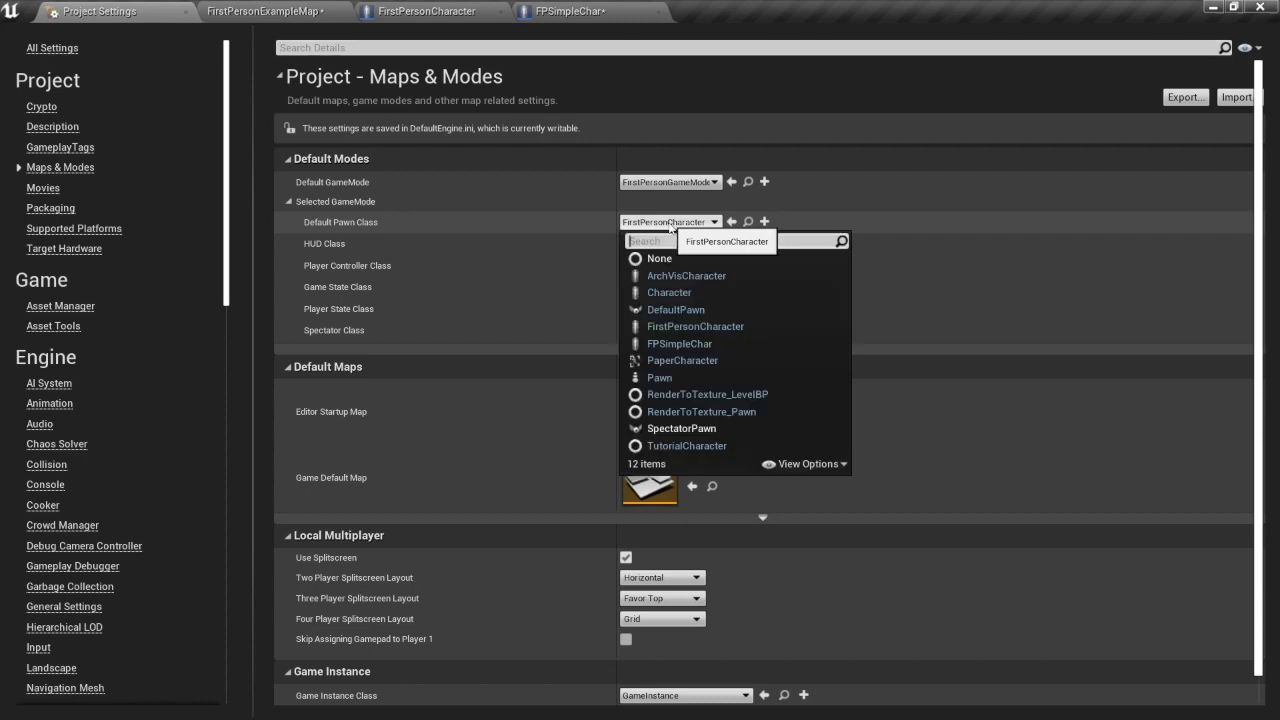
left_click(683, 344)
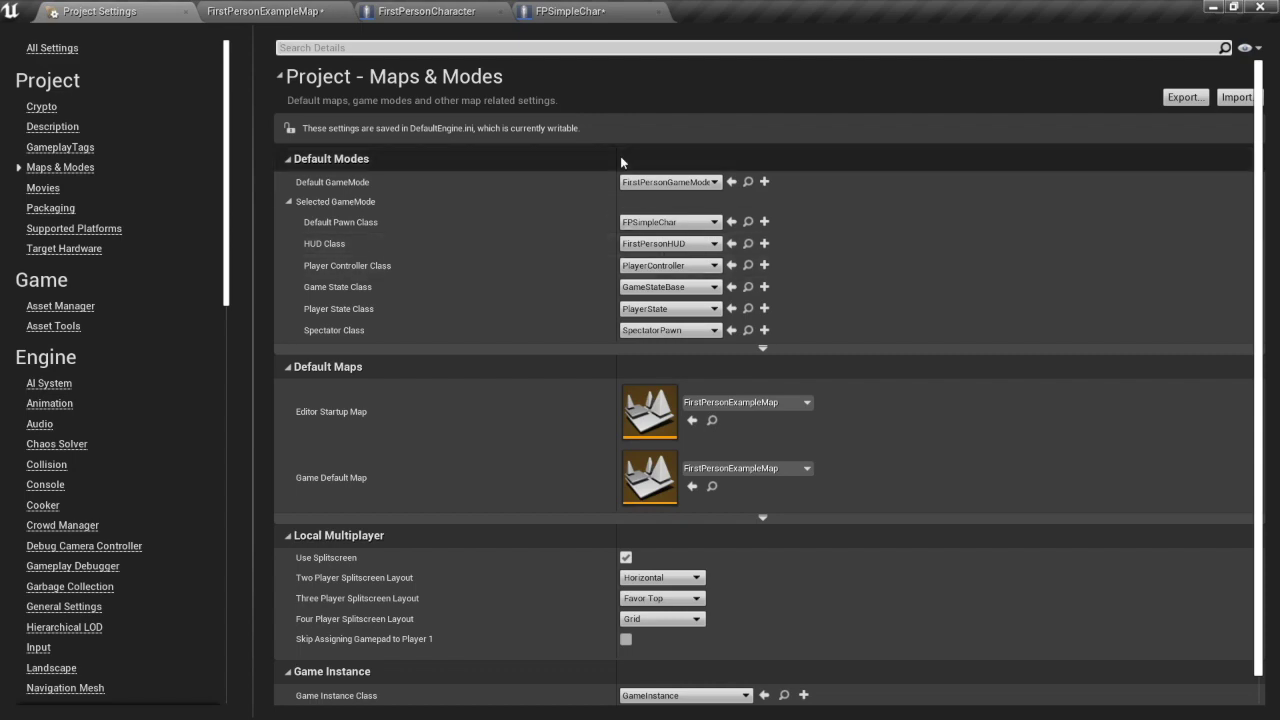
Step: Play FirstPersonExampleMap, walk around the blocks and coloured discs to test the new default pawn, and stop the session
left_click(258, 9)
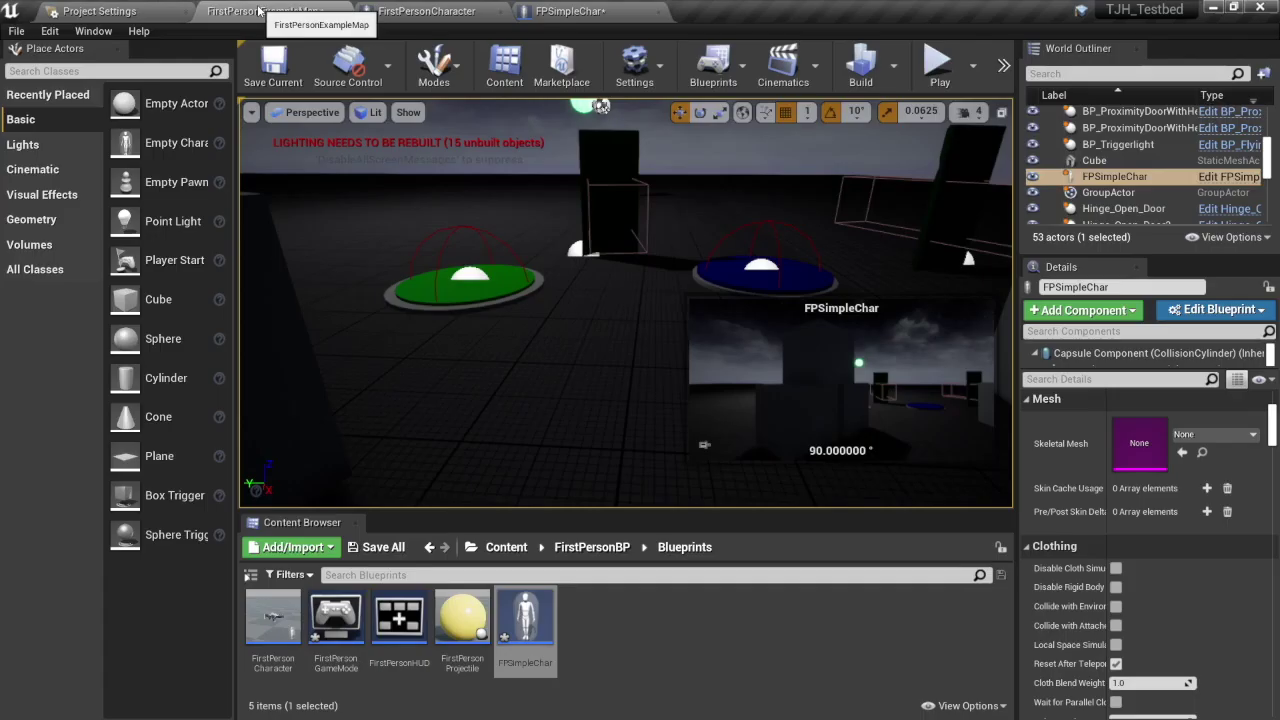
left_click(938, 65)
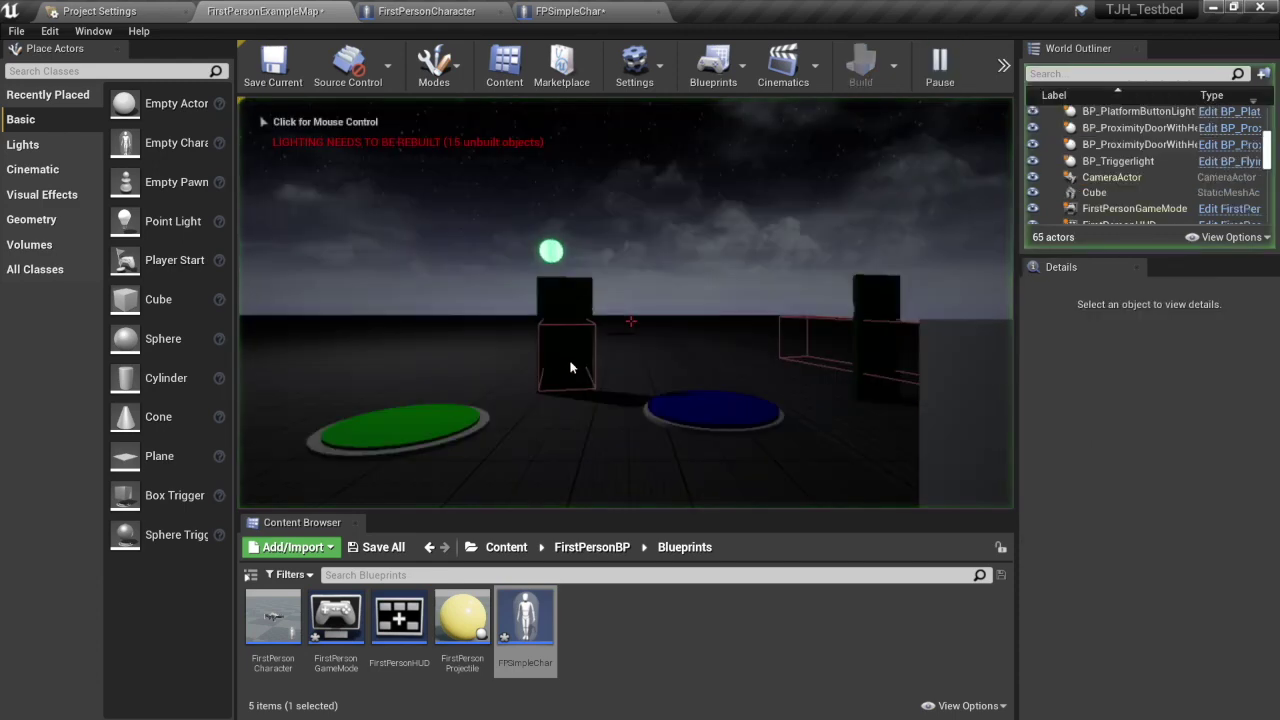
left_click(625, 300)
key("w")
key("s")
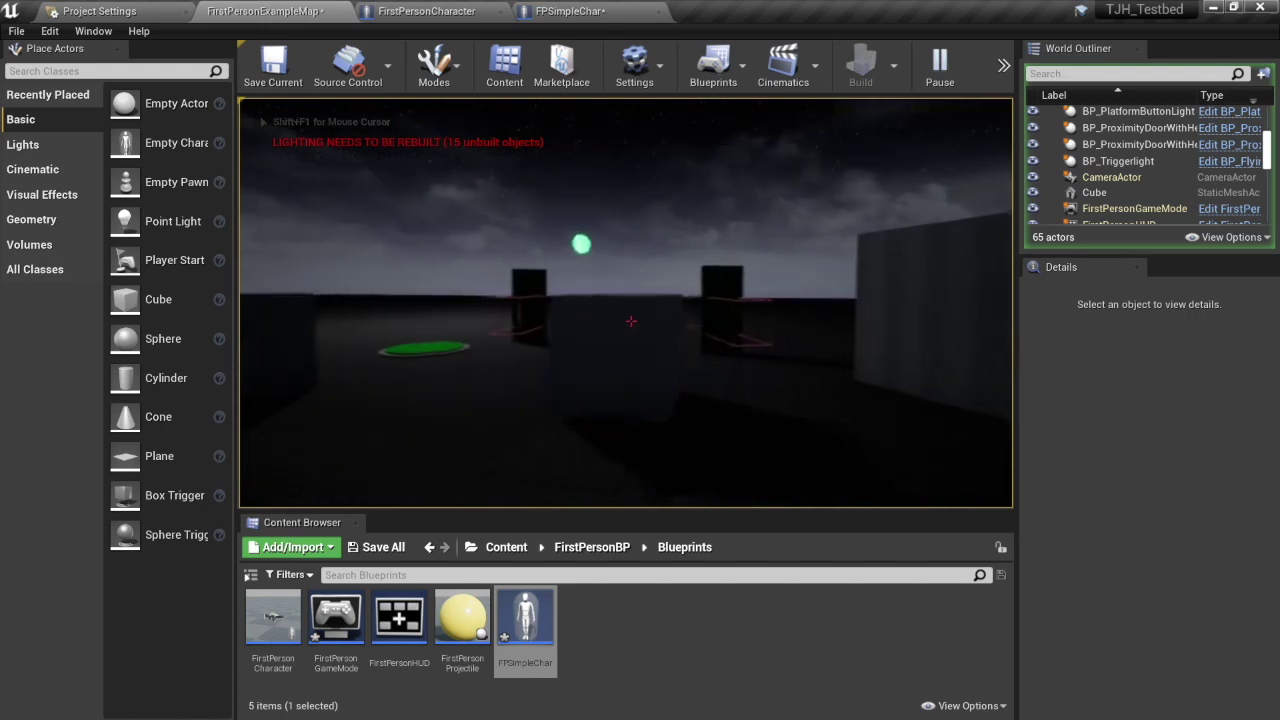
key("s")
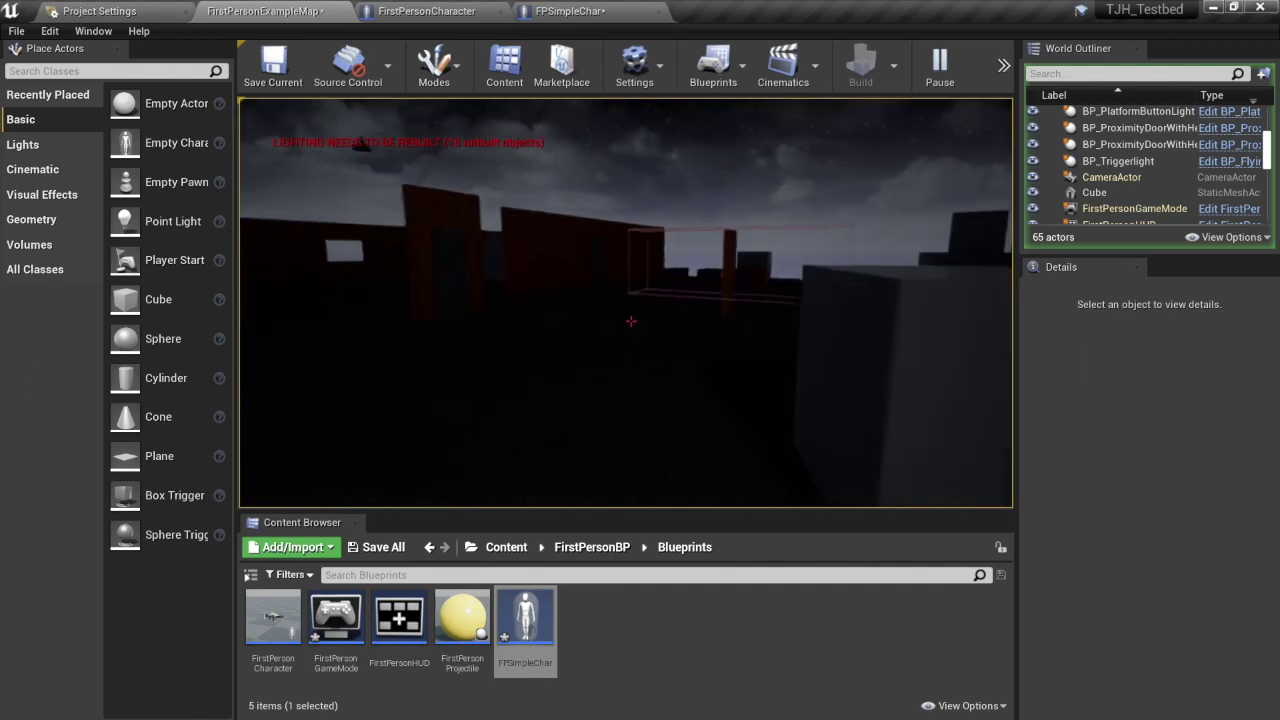
key("w")
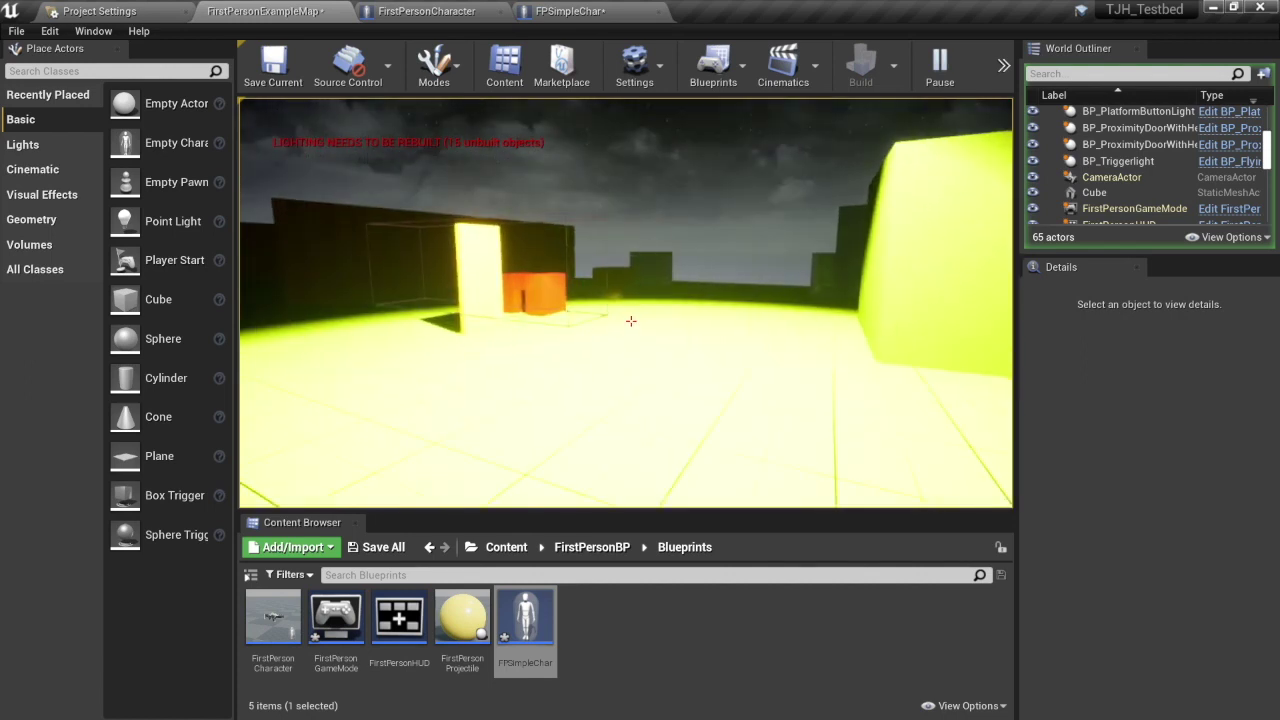
key("w")
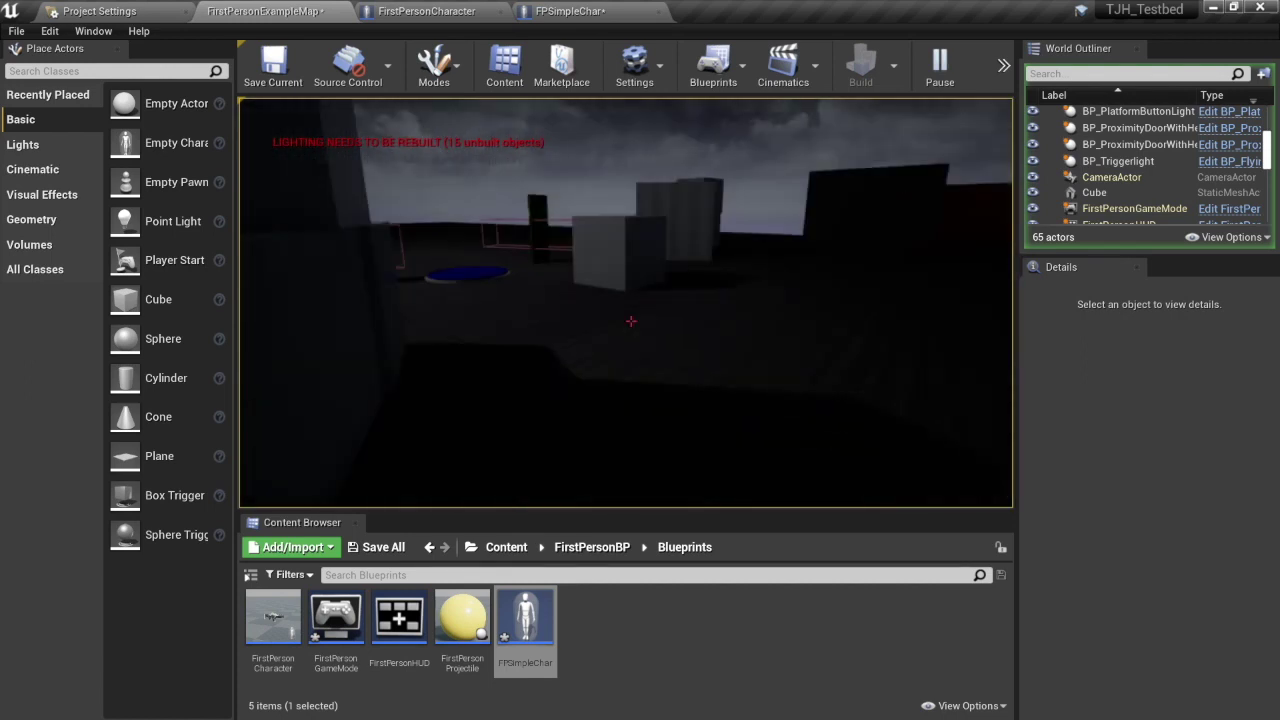
key("w")
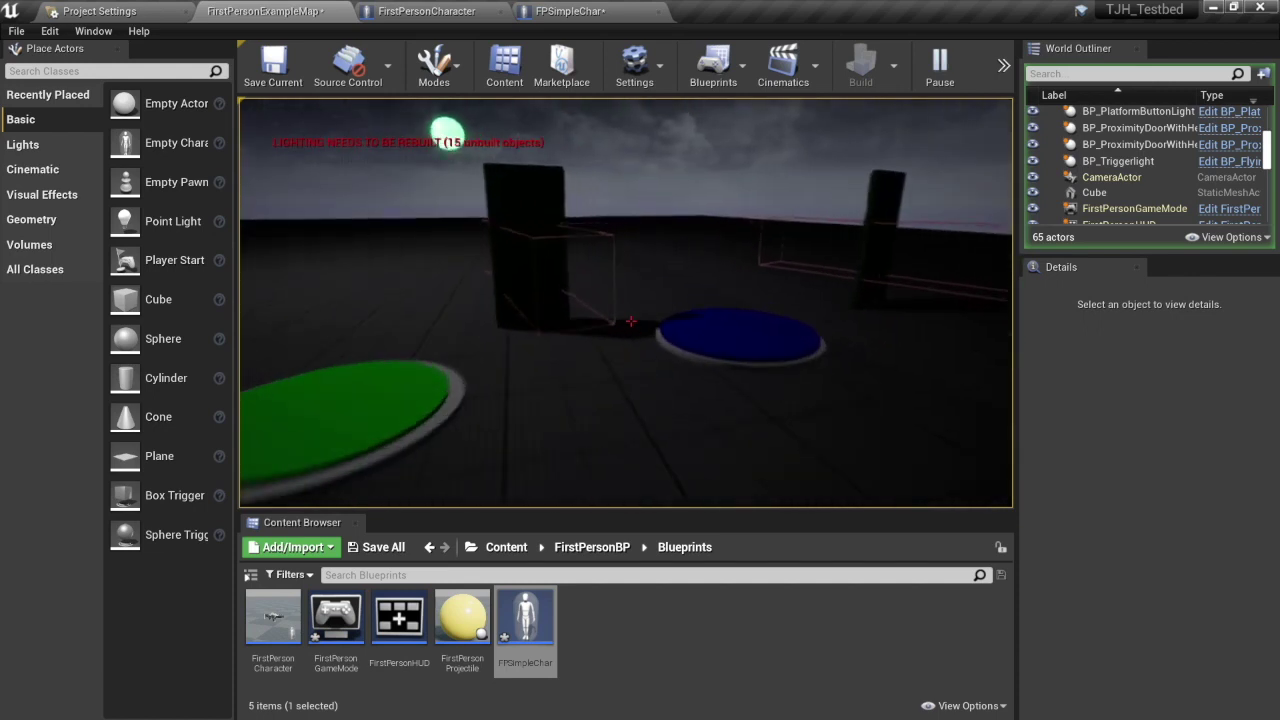
key("w")
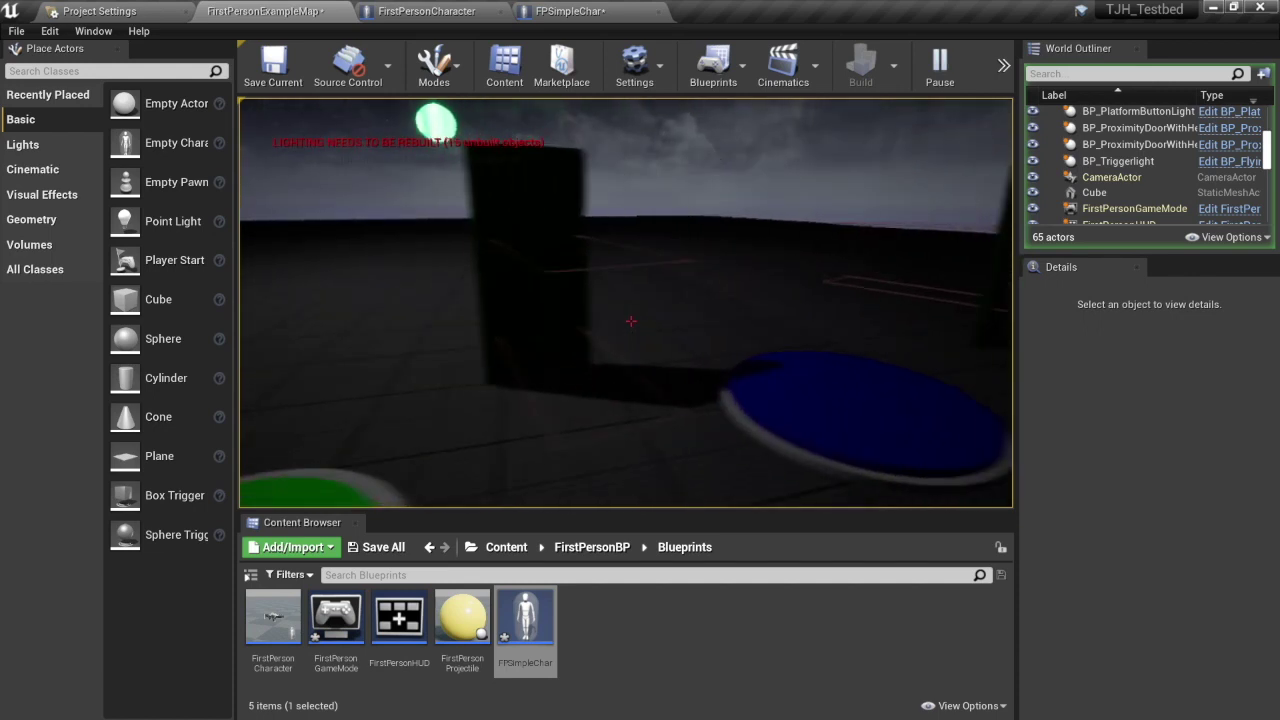
key("s")
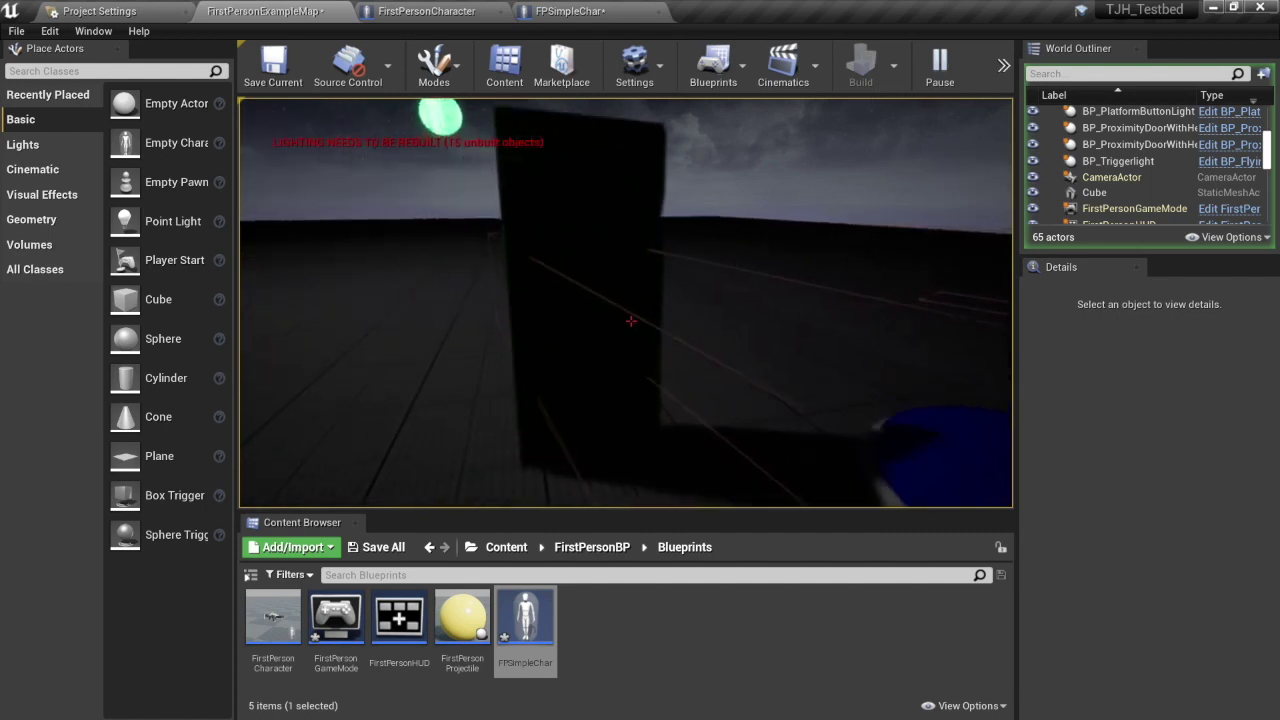
key("w")
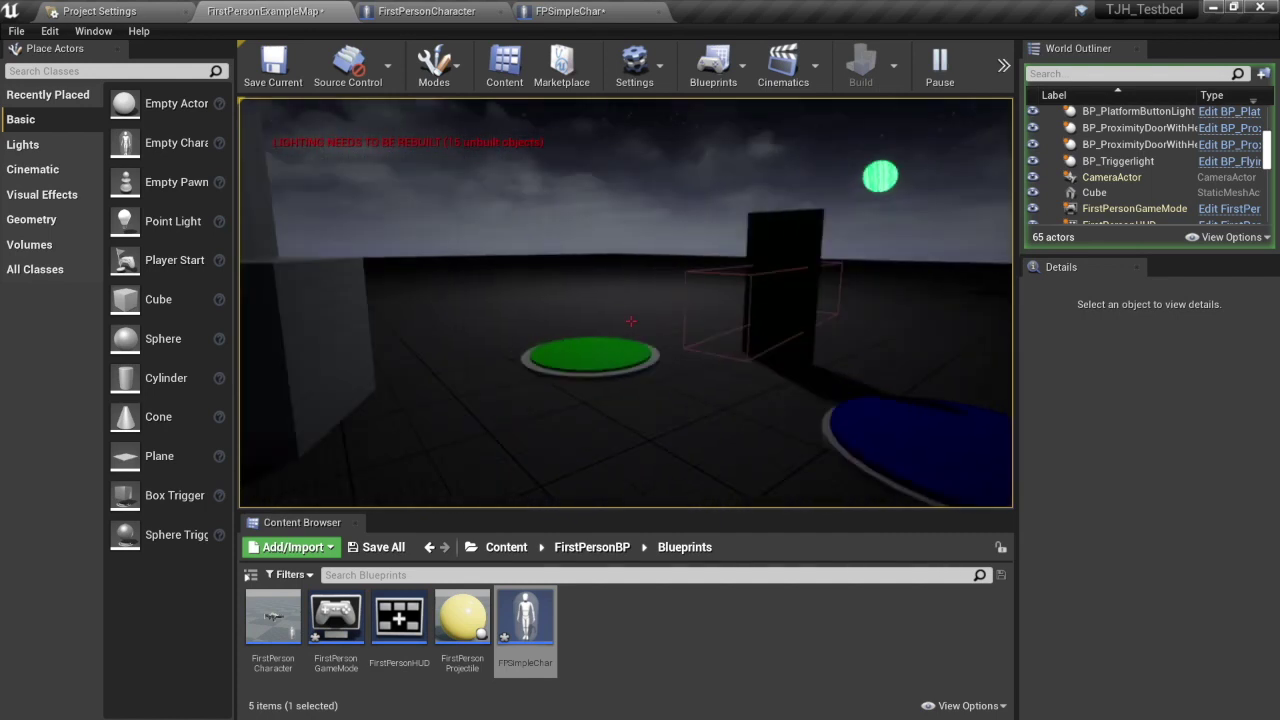
key("w")
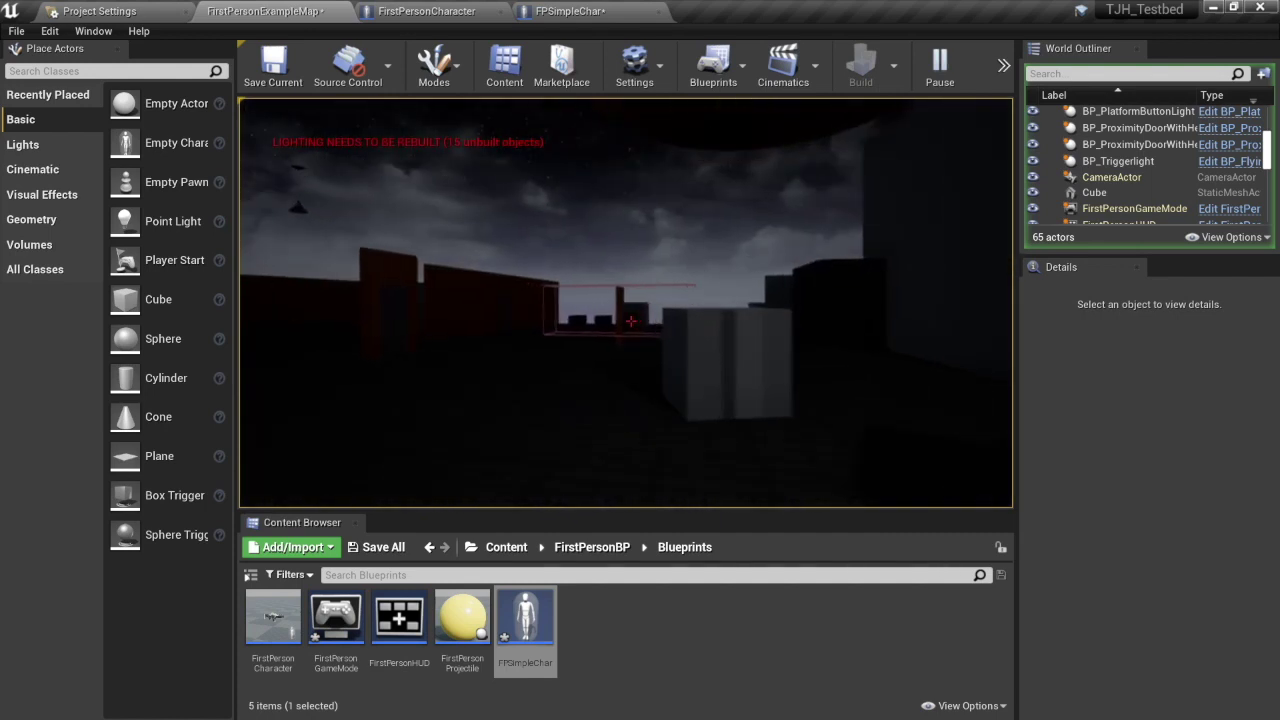
key("w")
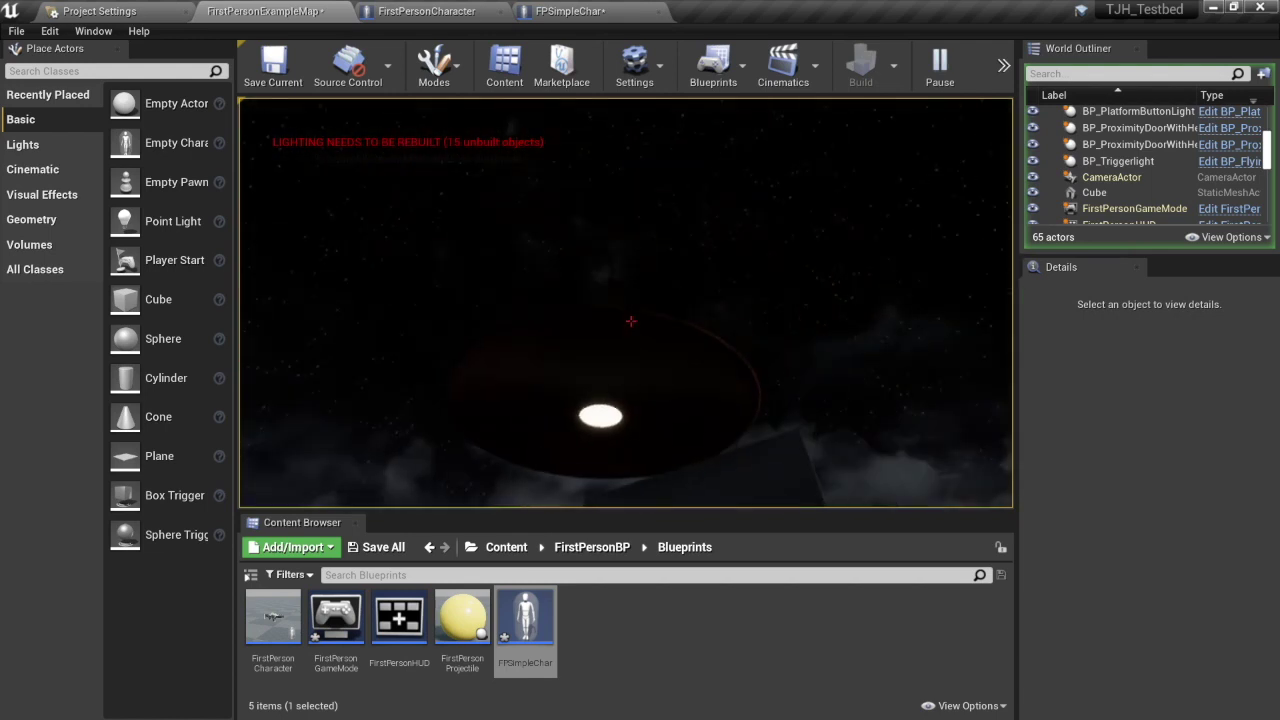
key("w")
key("w")
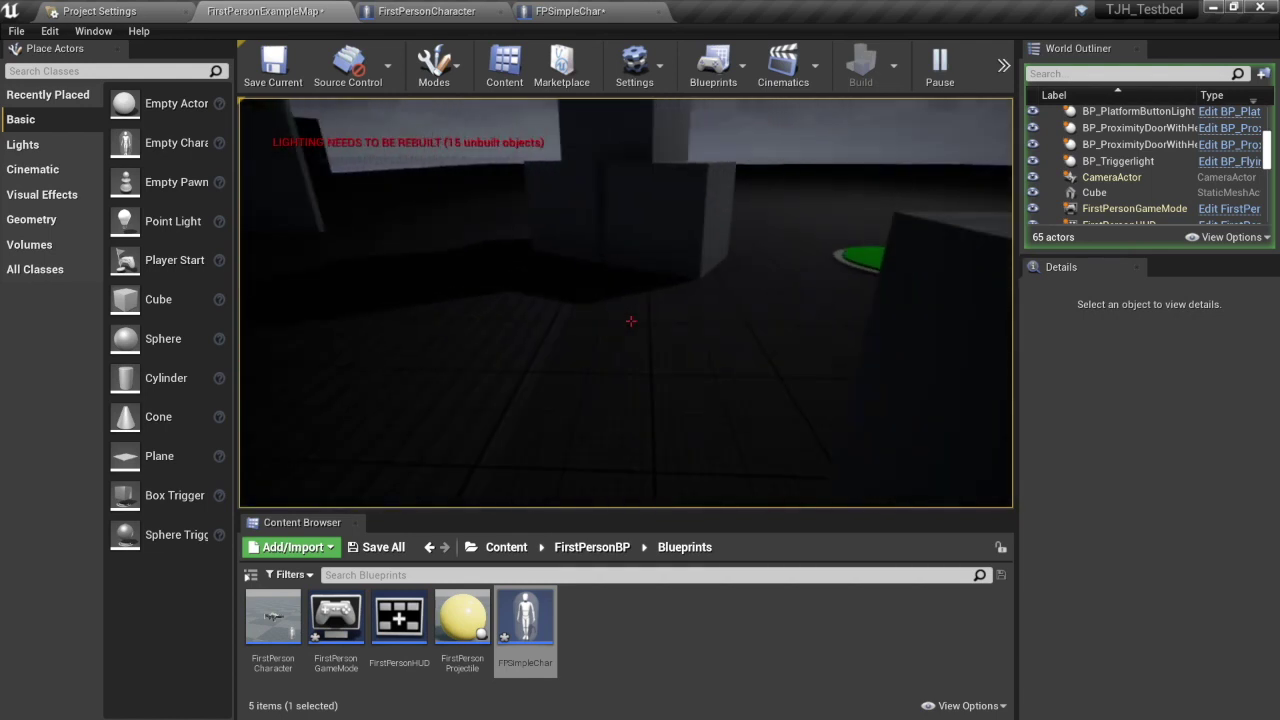
key("w")
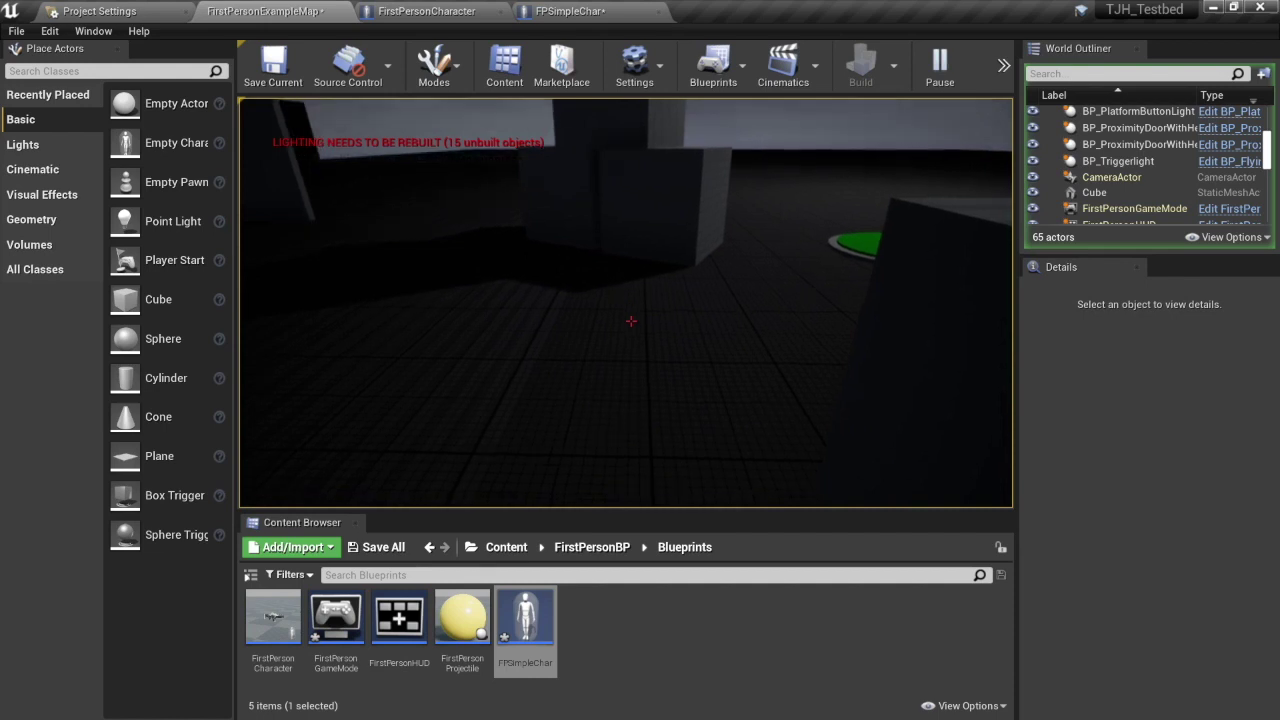
key("w")
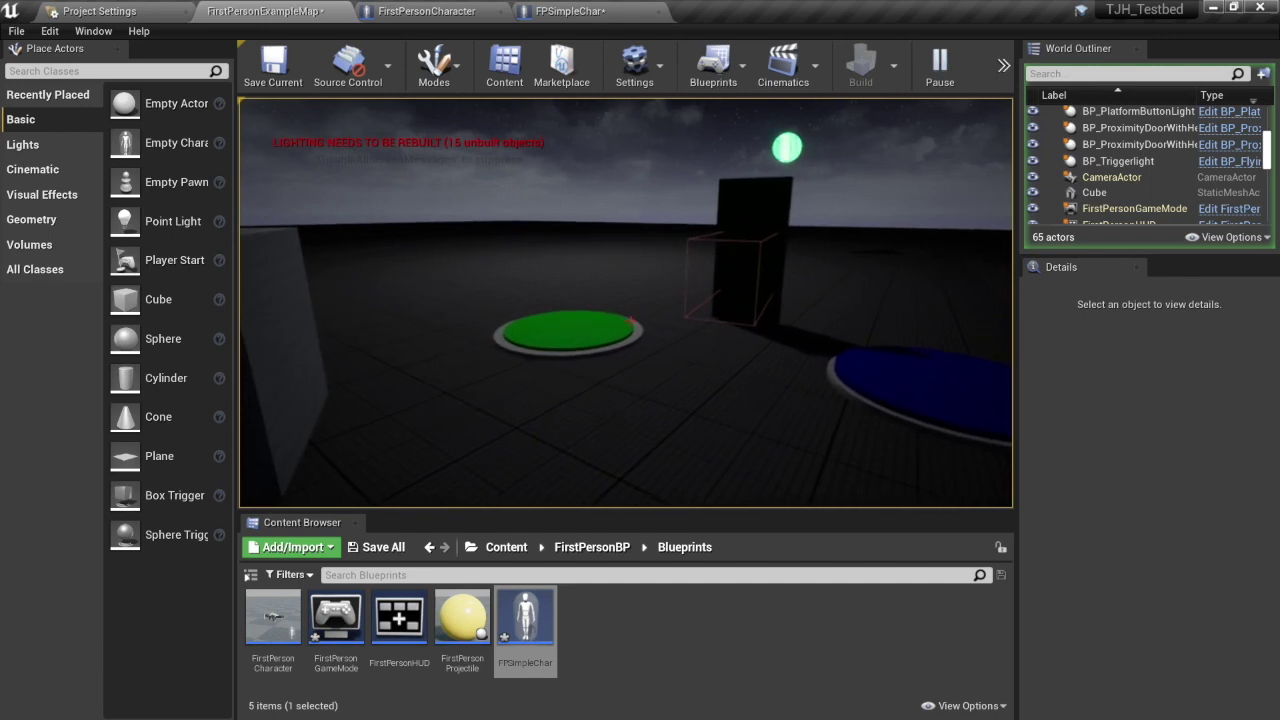
key("w")
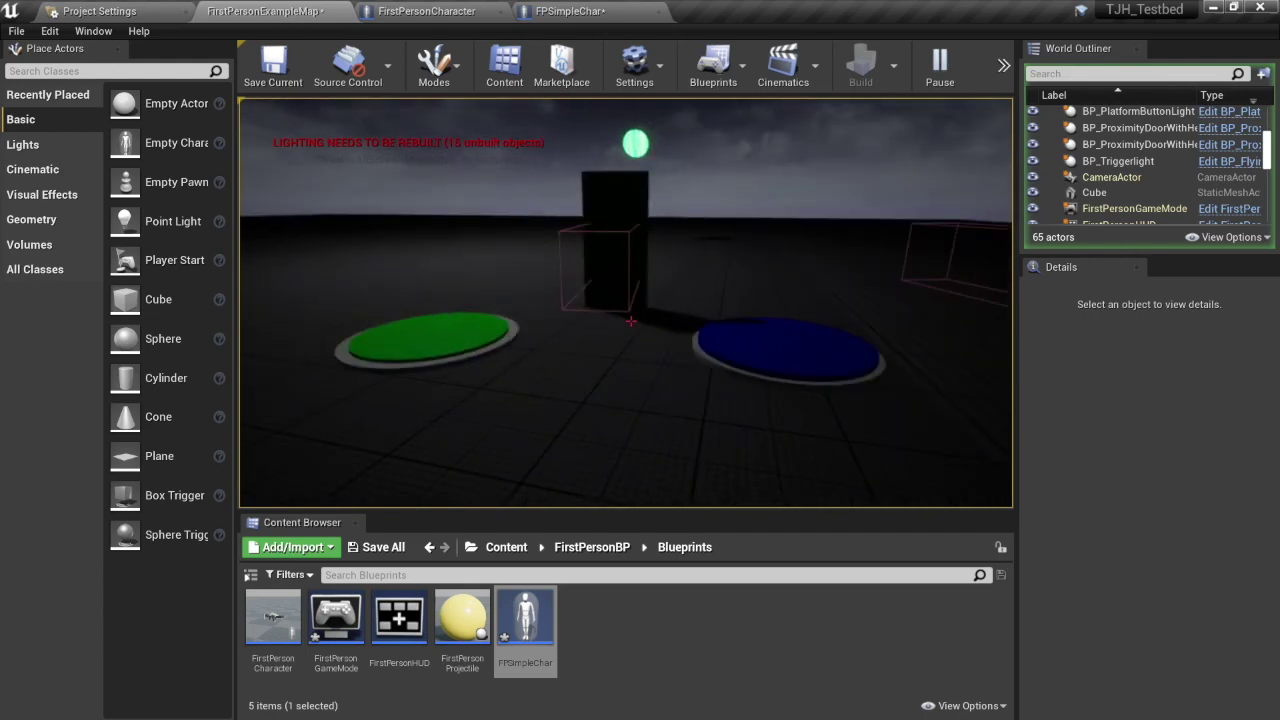
key("Escape")
Step: Delete the placed FPSimpleChar actor from the level
key("s")
right_click_drag(602, 376, 490, 328)
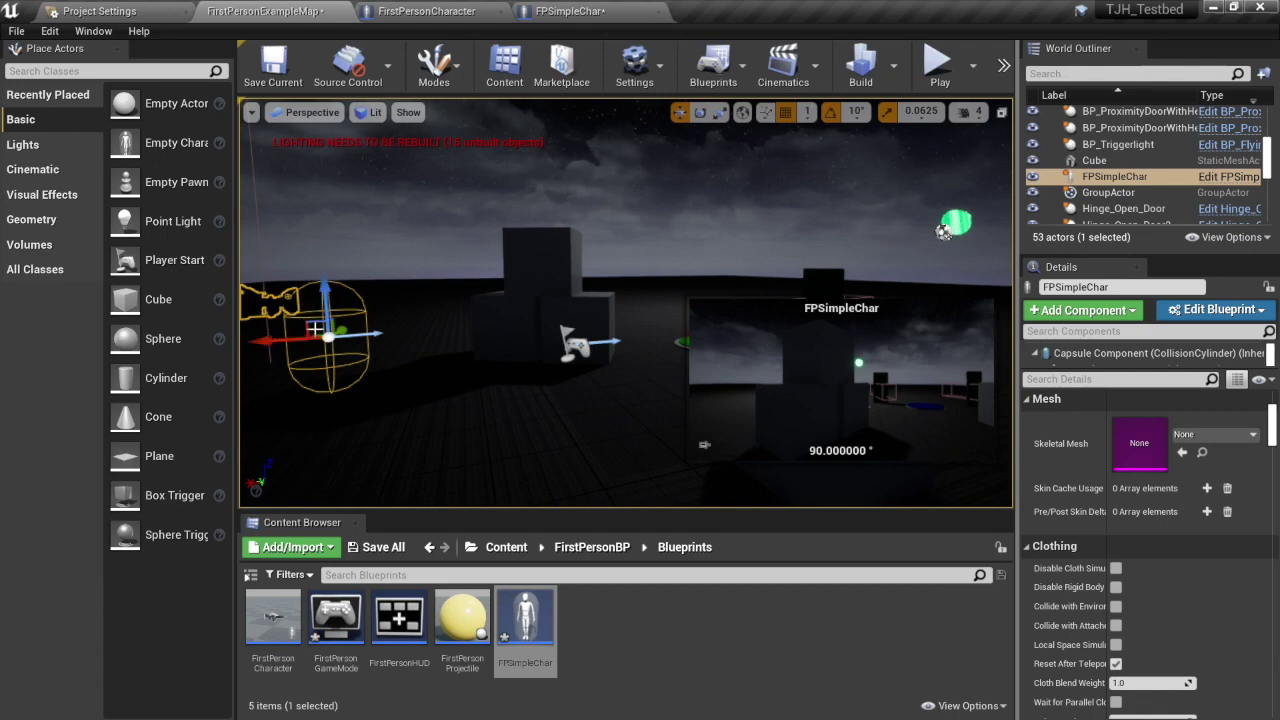
key("Delete")
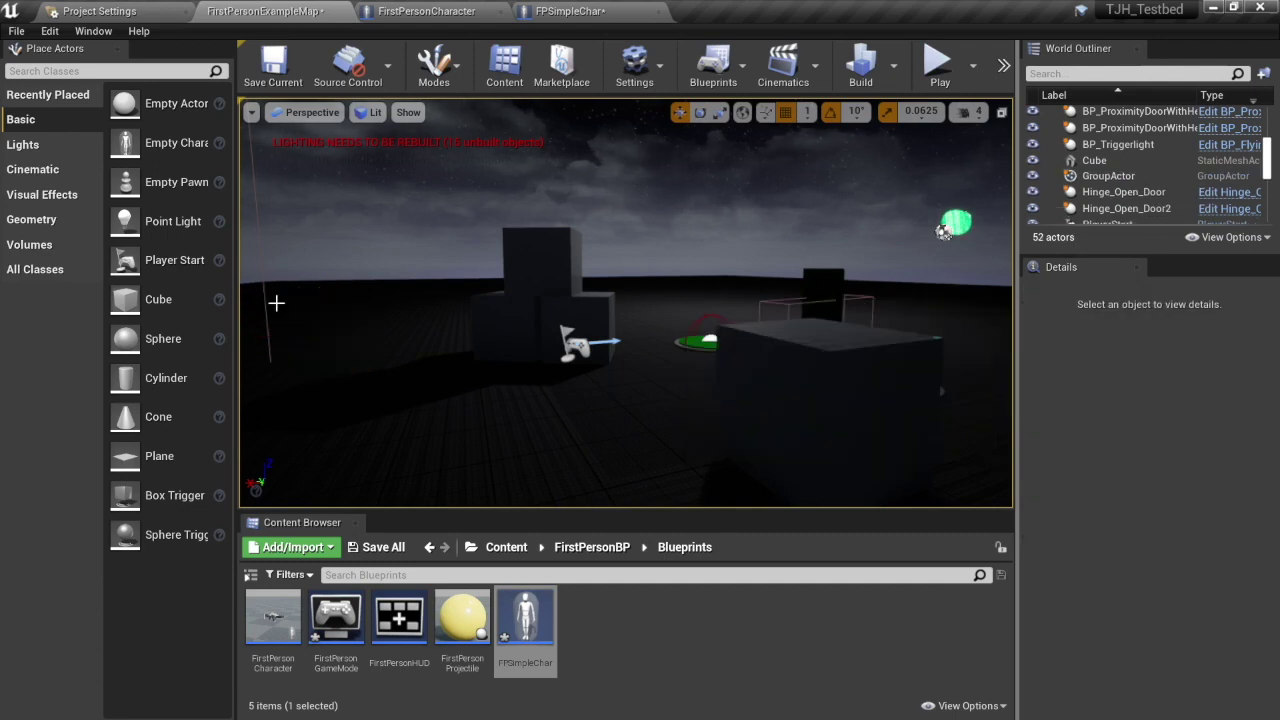
Step: Select the PlayerStart actor in the level and review the Default Pawn Class in the Maps & Modes settings
left_click(575, 346)
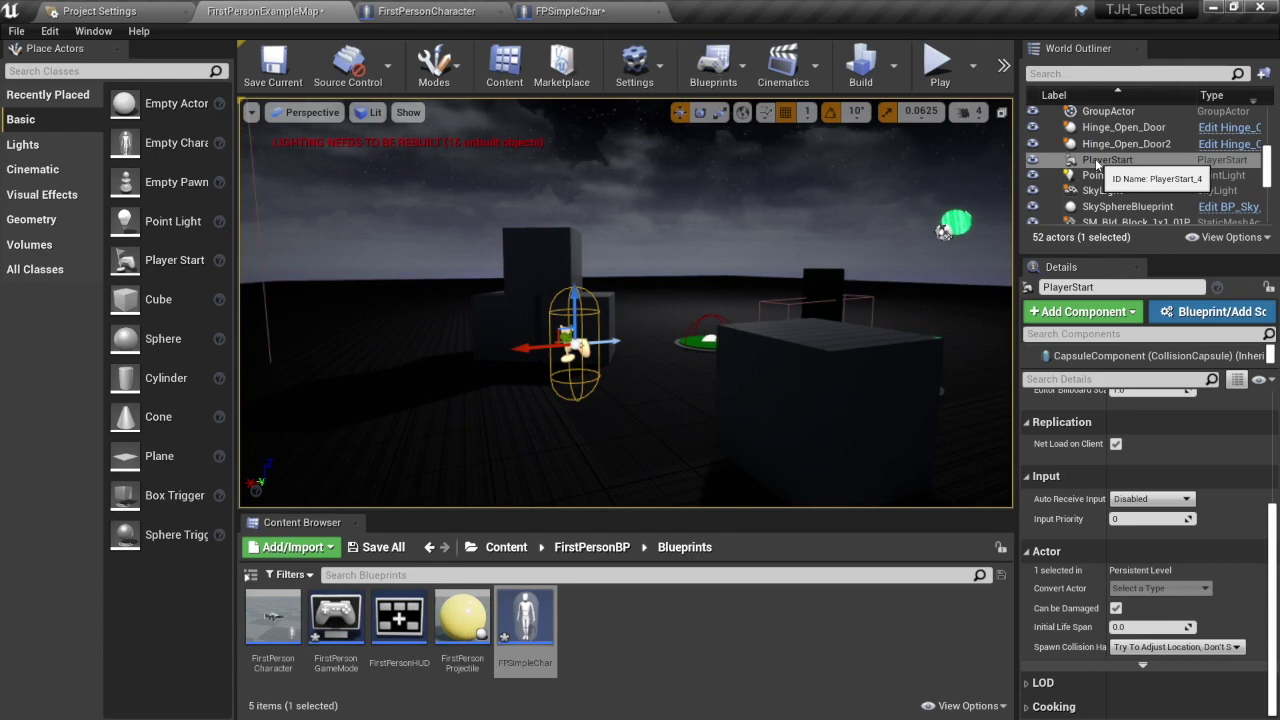
left_click(1097, 162)
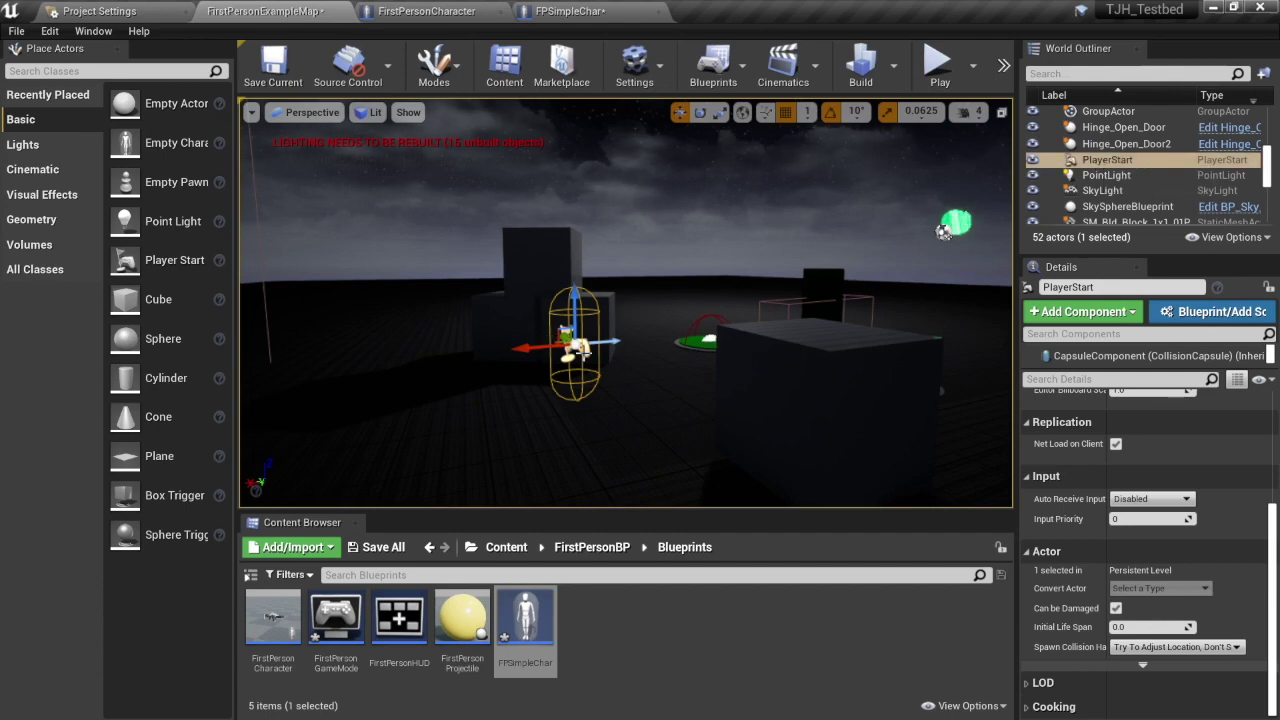
left_click(118, 14)
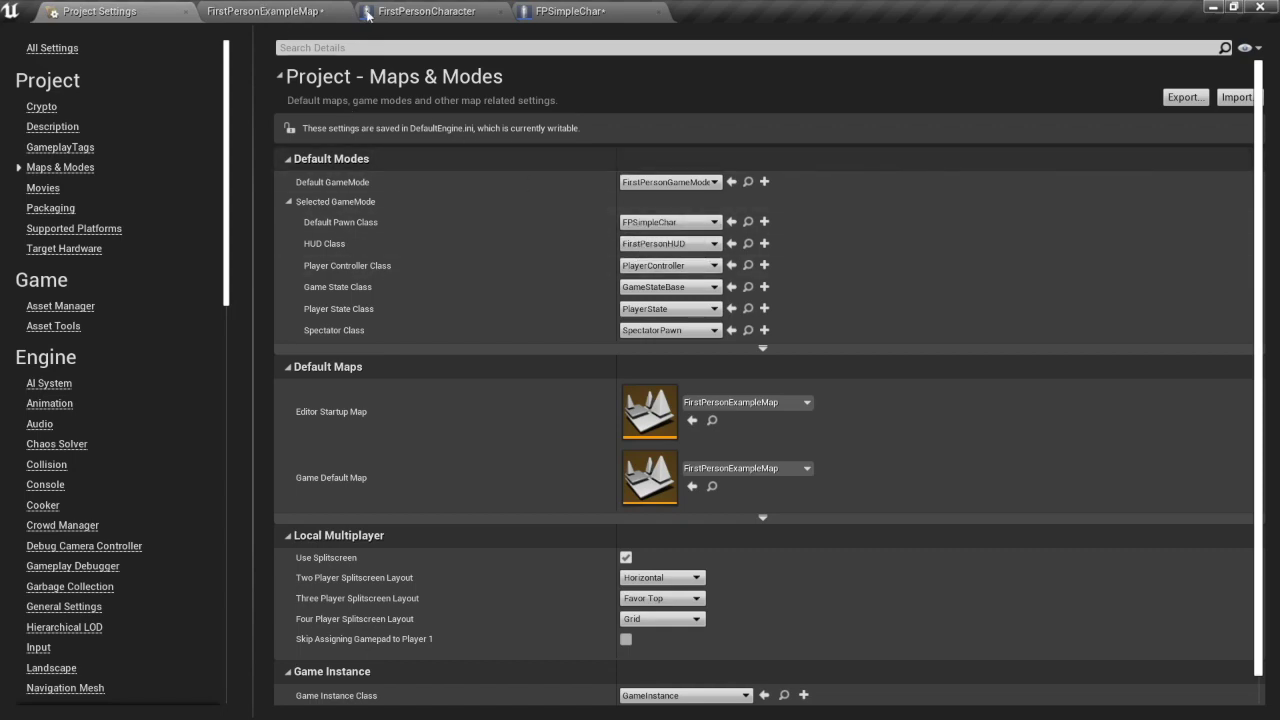
left_click(265, 11)
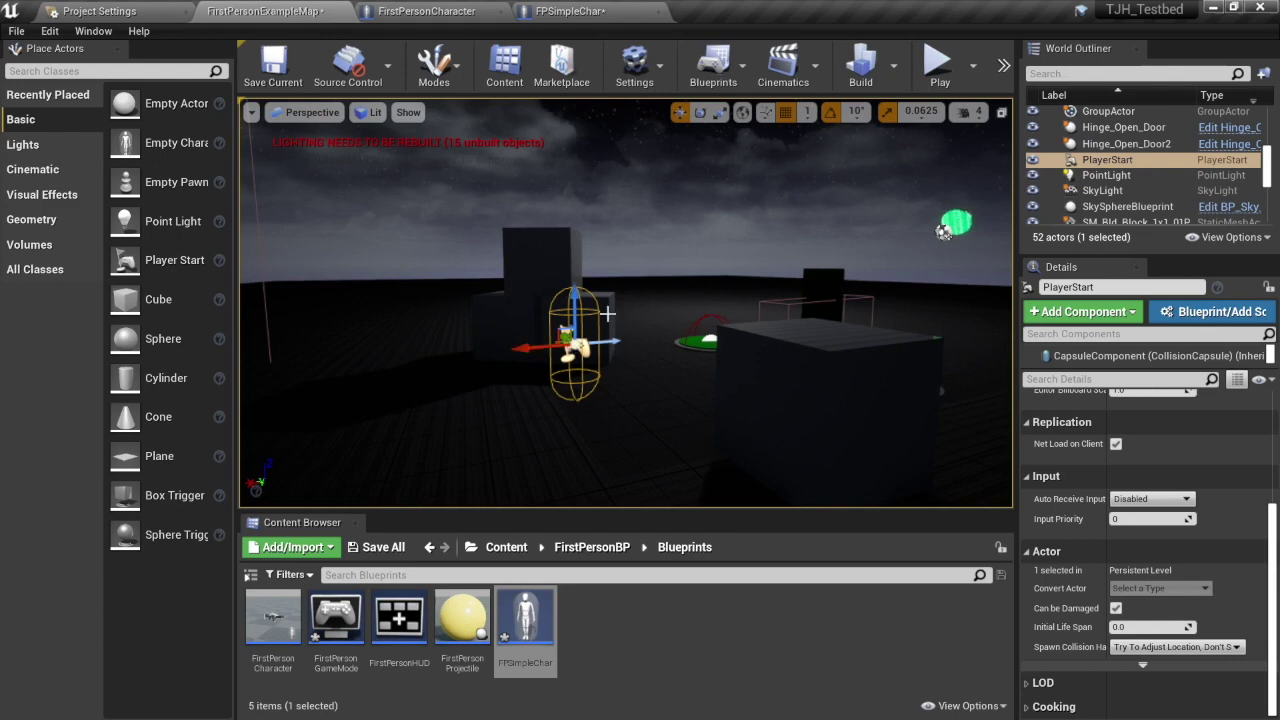
Step: Play the level from the PlayerStart, move the character toward the green and blue plates, and stop the session
left_click(940, 62)
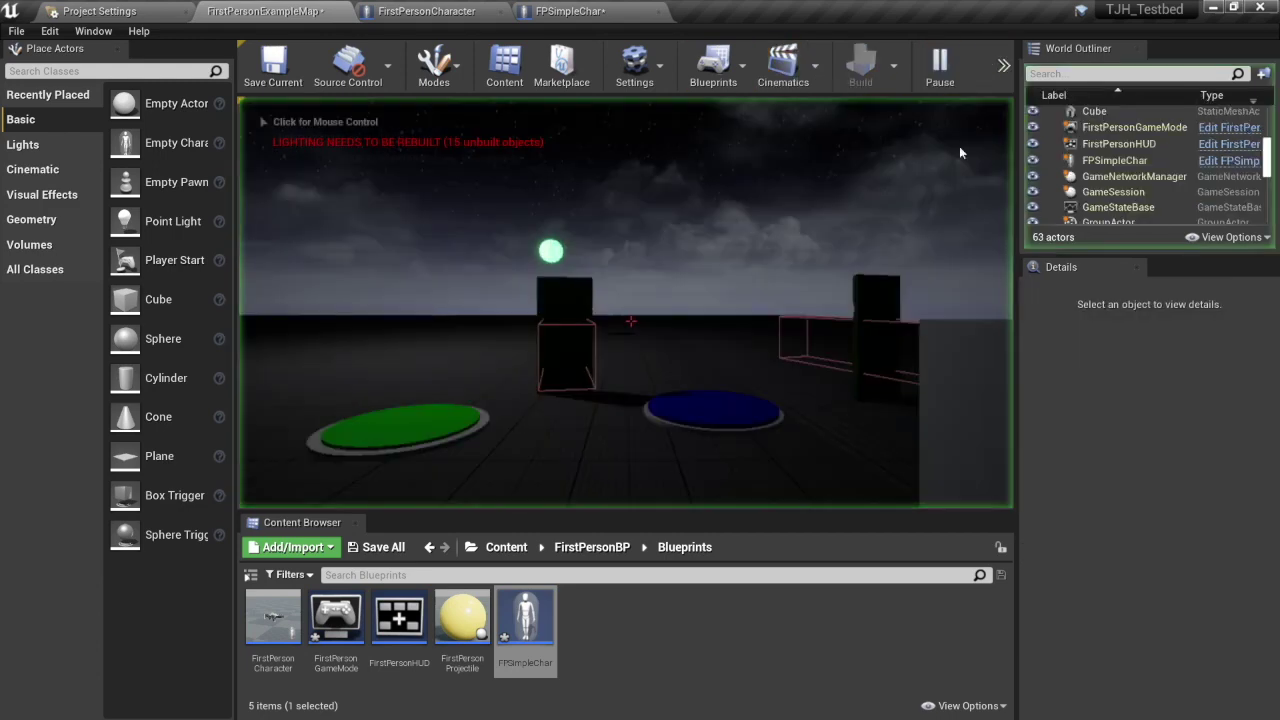
left_click(960, 152)
key("w")
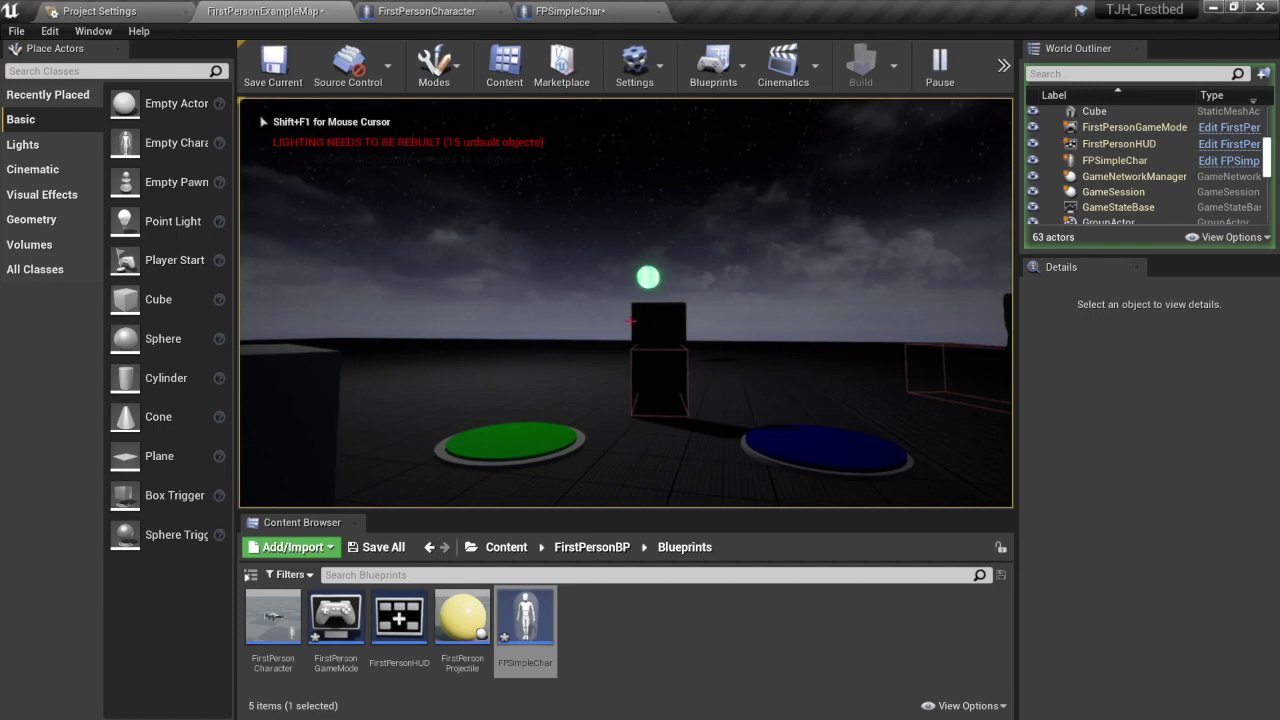
key("Escape")
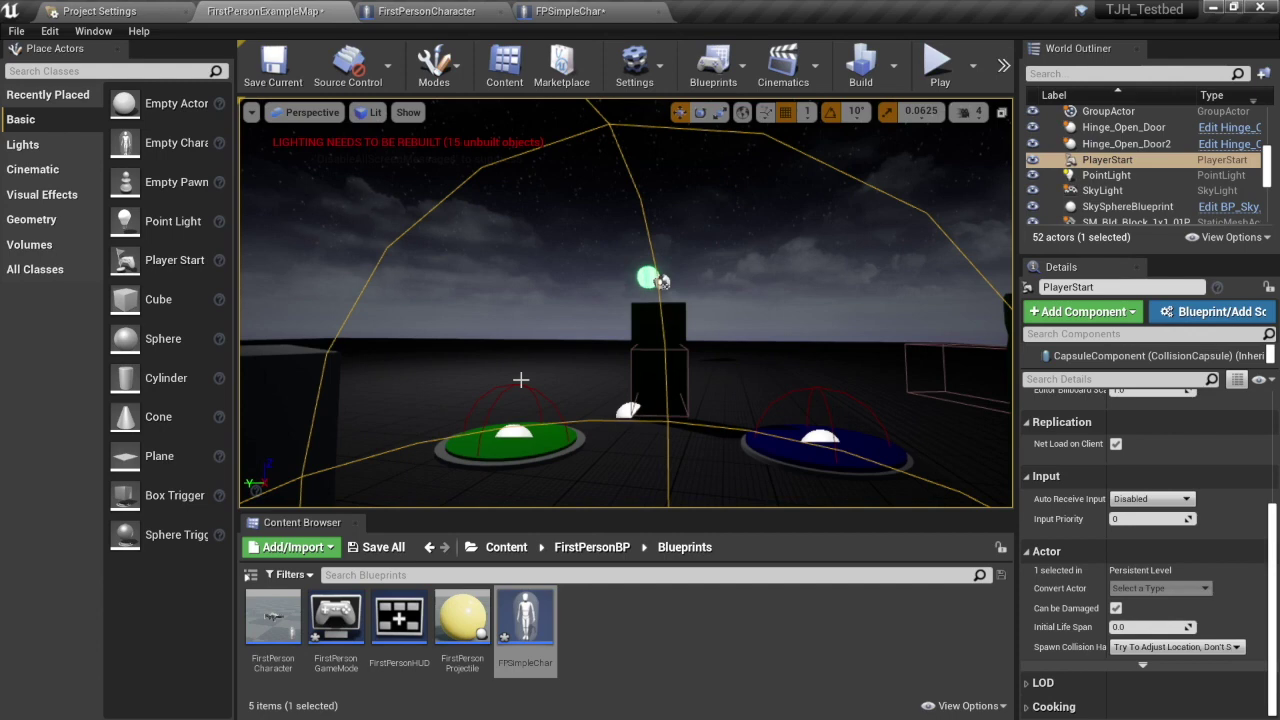
Step: Open the blueprint of the green BP_ButtonPlate actor and delete the Cast To FirstPersonCharacter node from its Event Graph
left_click(513, 444)
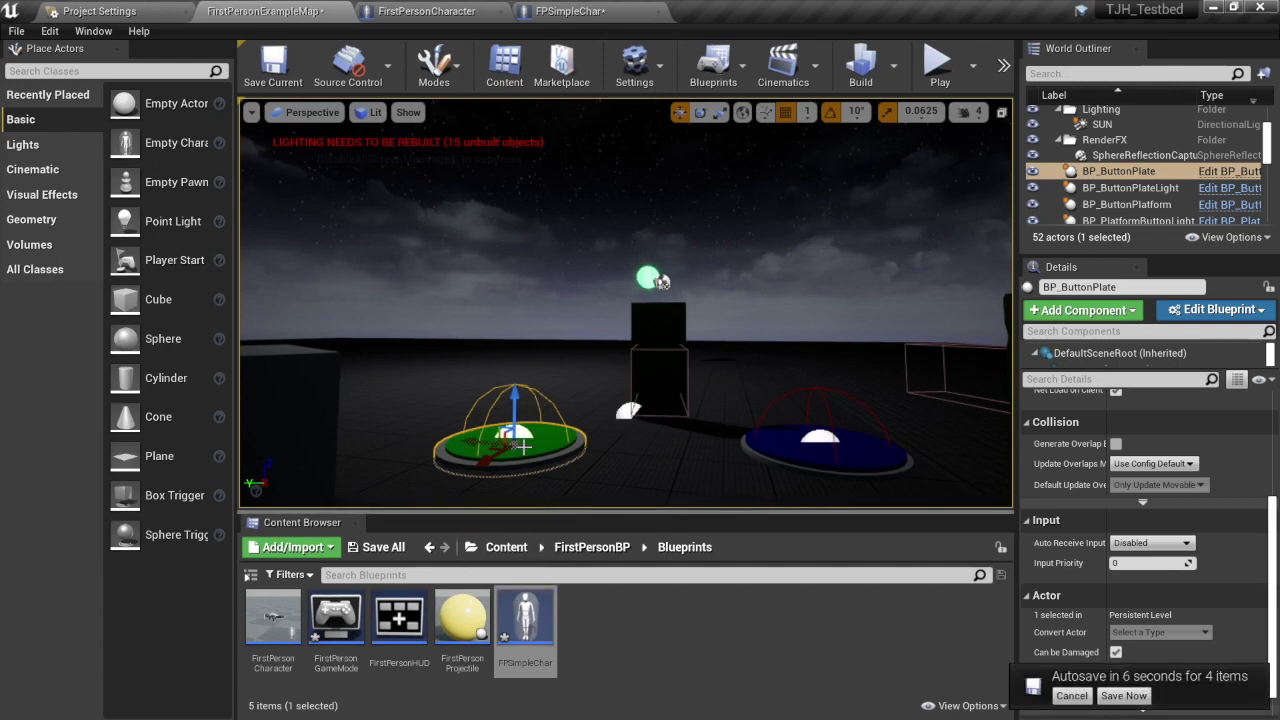
left_click(1139, 176)
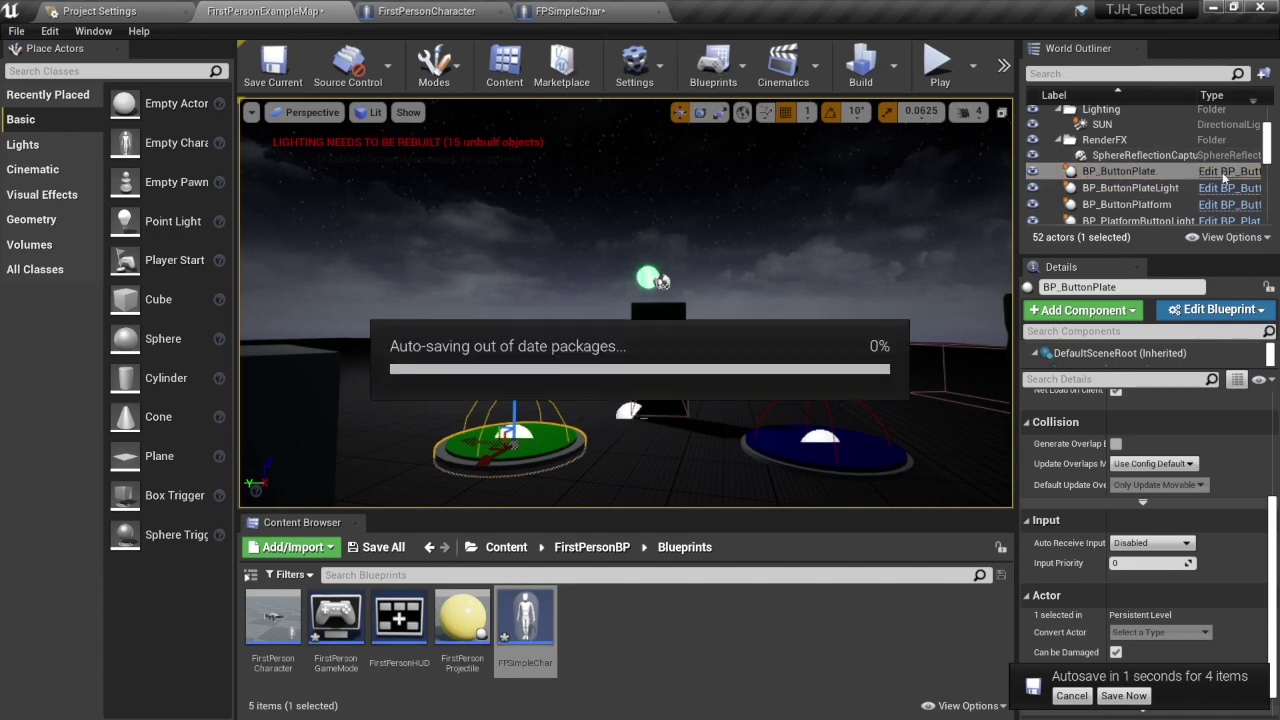
left_click(1226, 174)
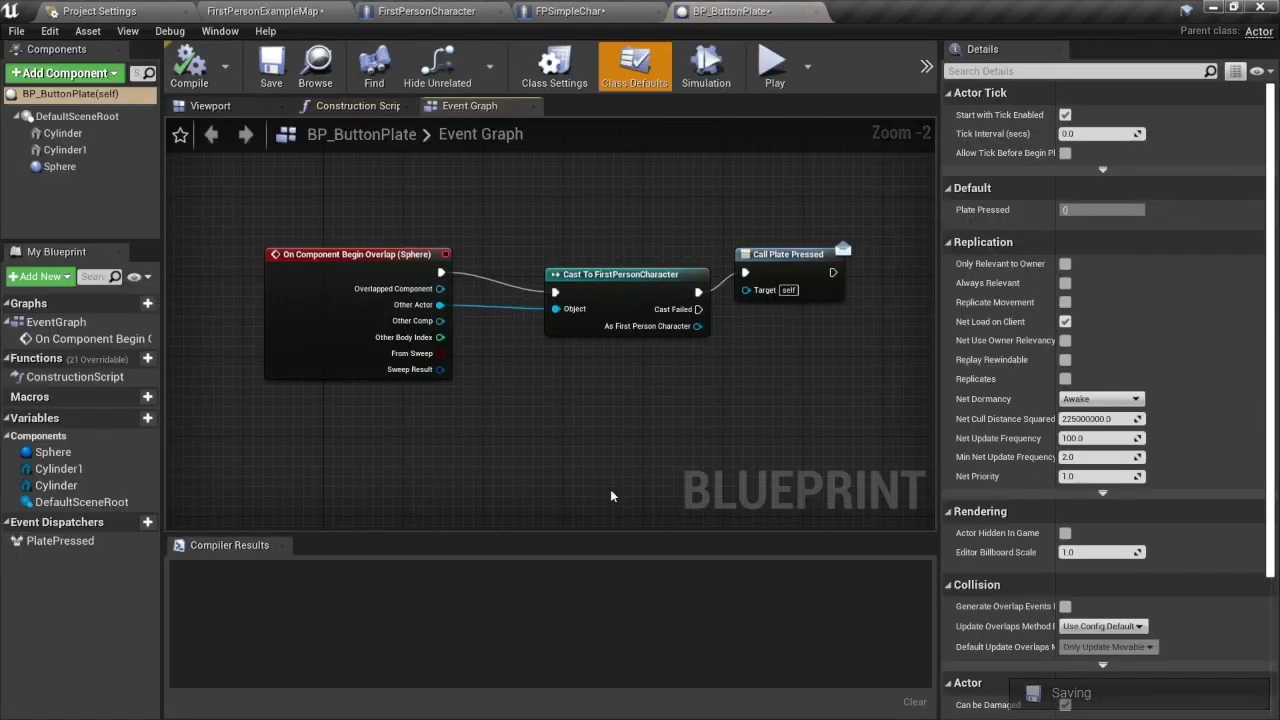
left_click(600, 274)
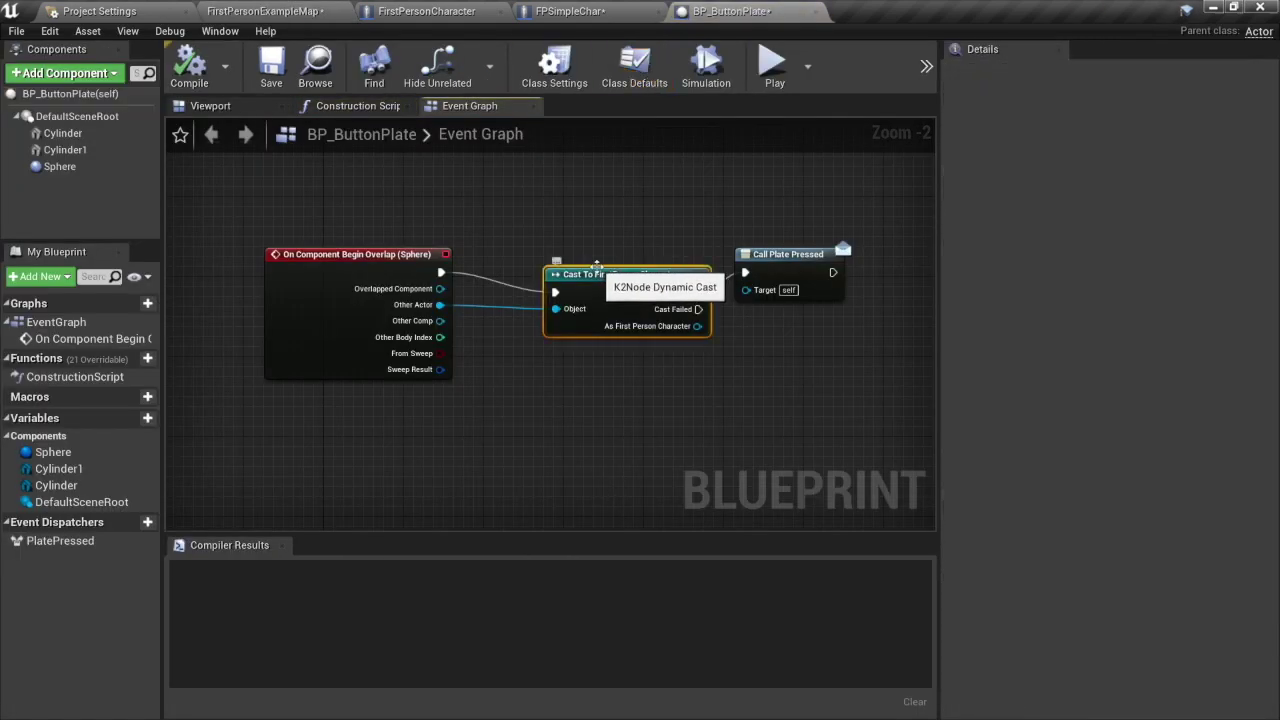
left_click_drag(600, 274, 580, 255)
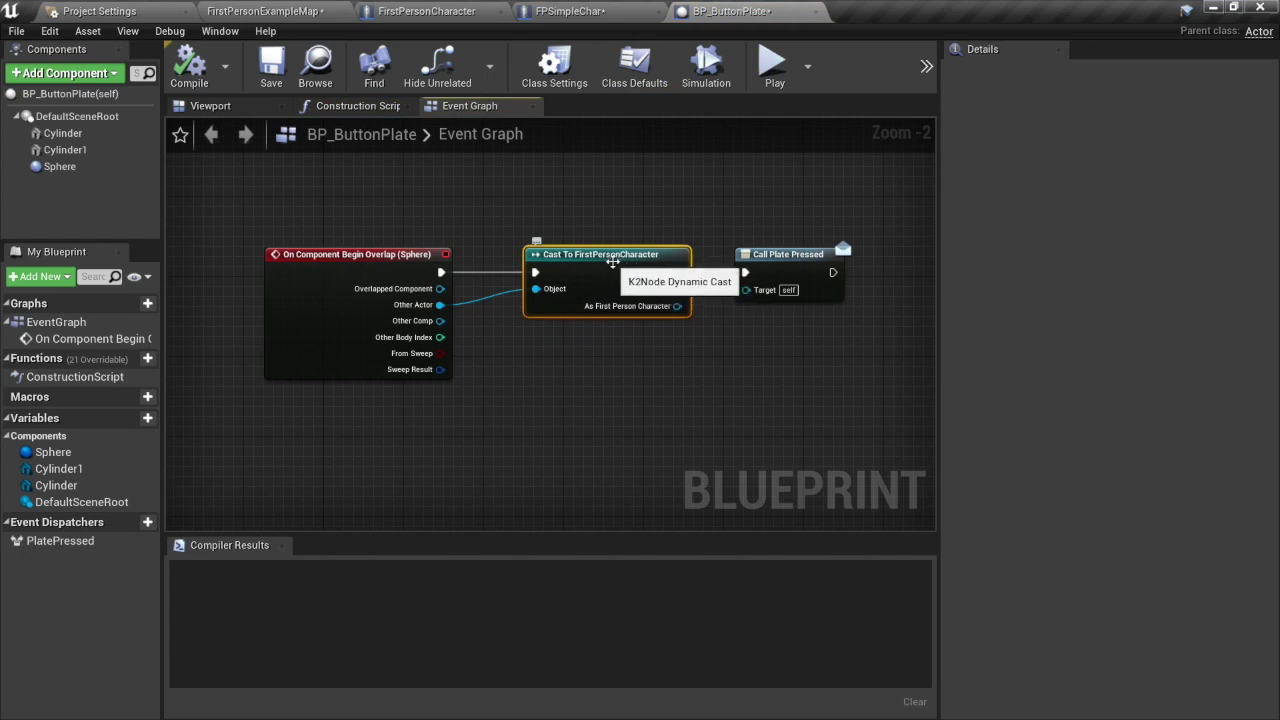
key("Delete")
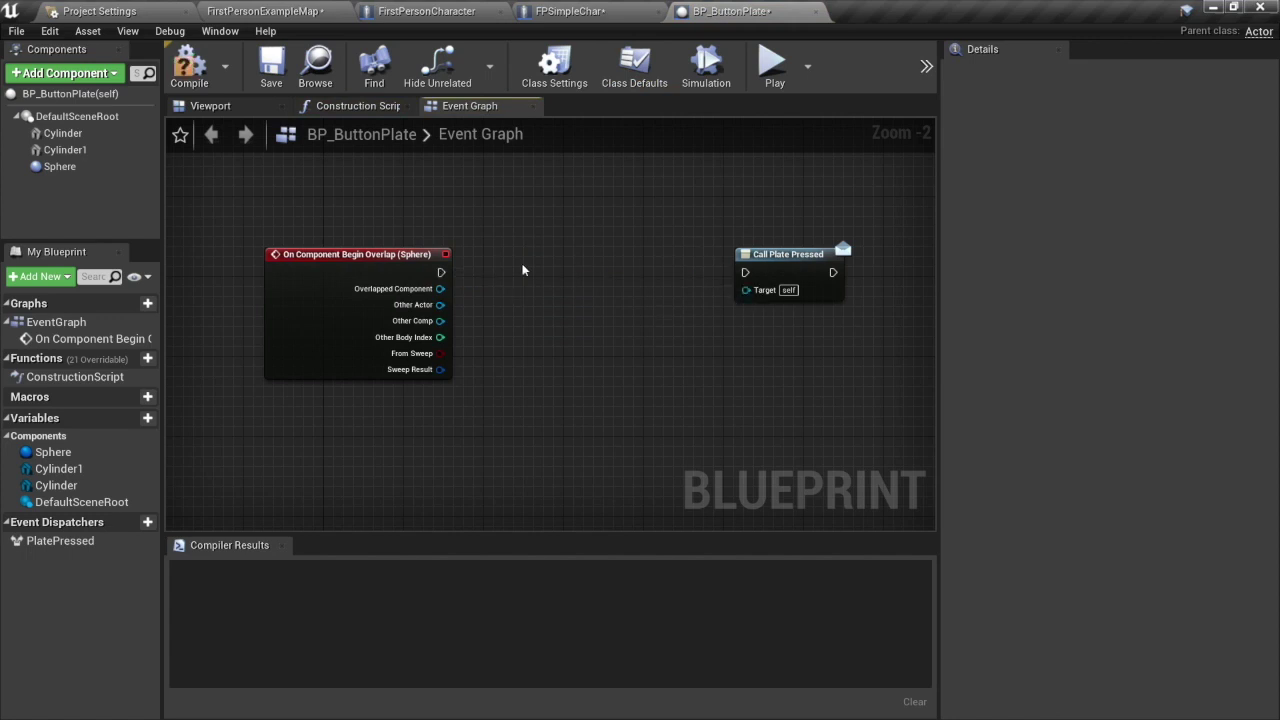
Step: Add a Cast To FPSimpleChar node wired between On Component Begin Overlap (Sphere) and Call Plate Pressed, and align it with them
left_click_drag(441, 272, 537, 277)
type("cast to fpsimp")
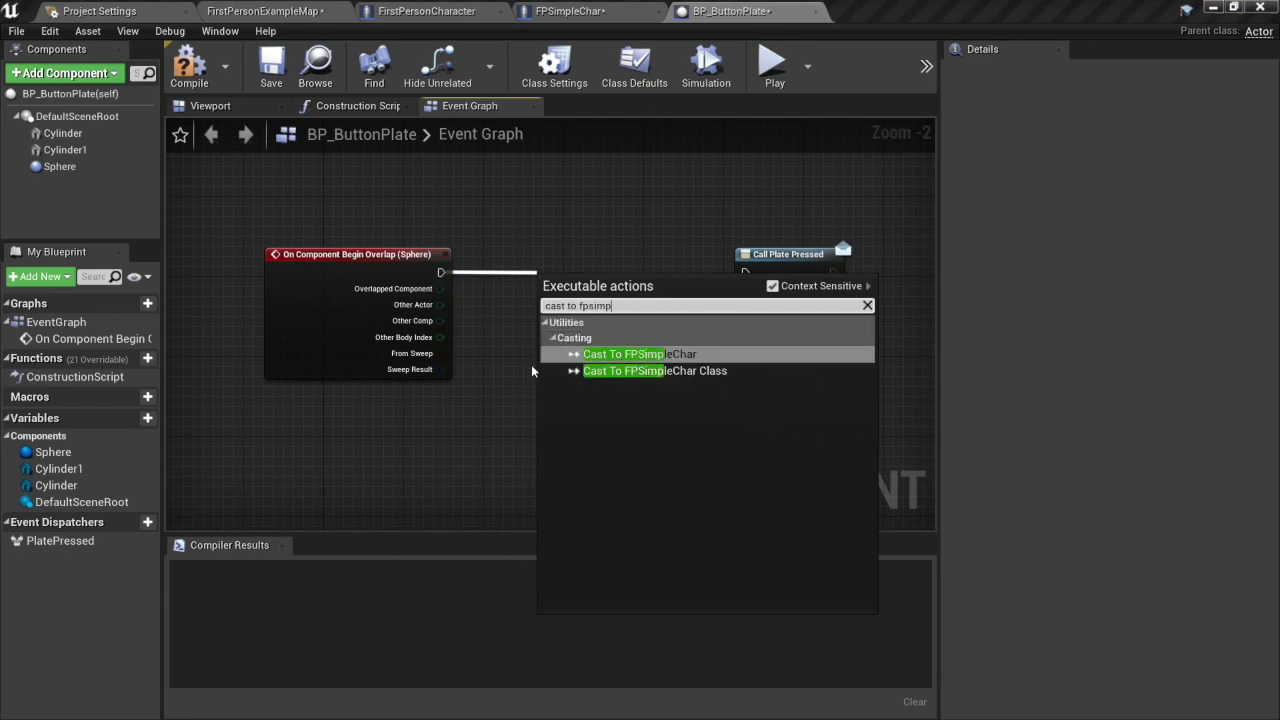
left_click(645, 354)
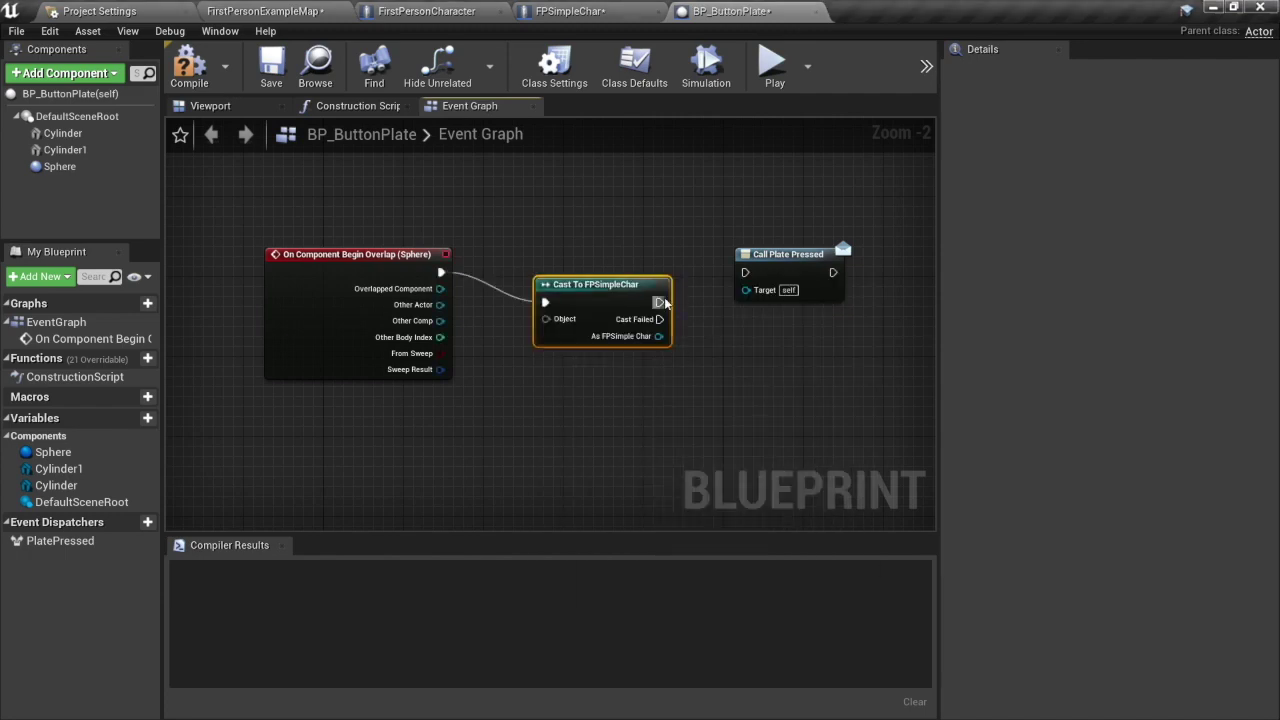
left_click_drag(660, 302, 745, 272)
left_click_drag(624, 300, 615, 270)
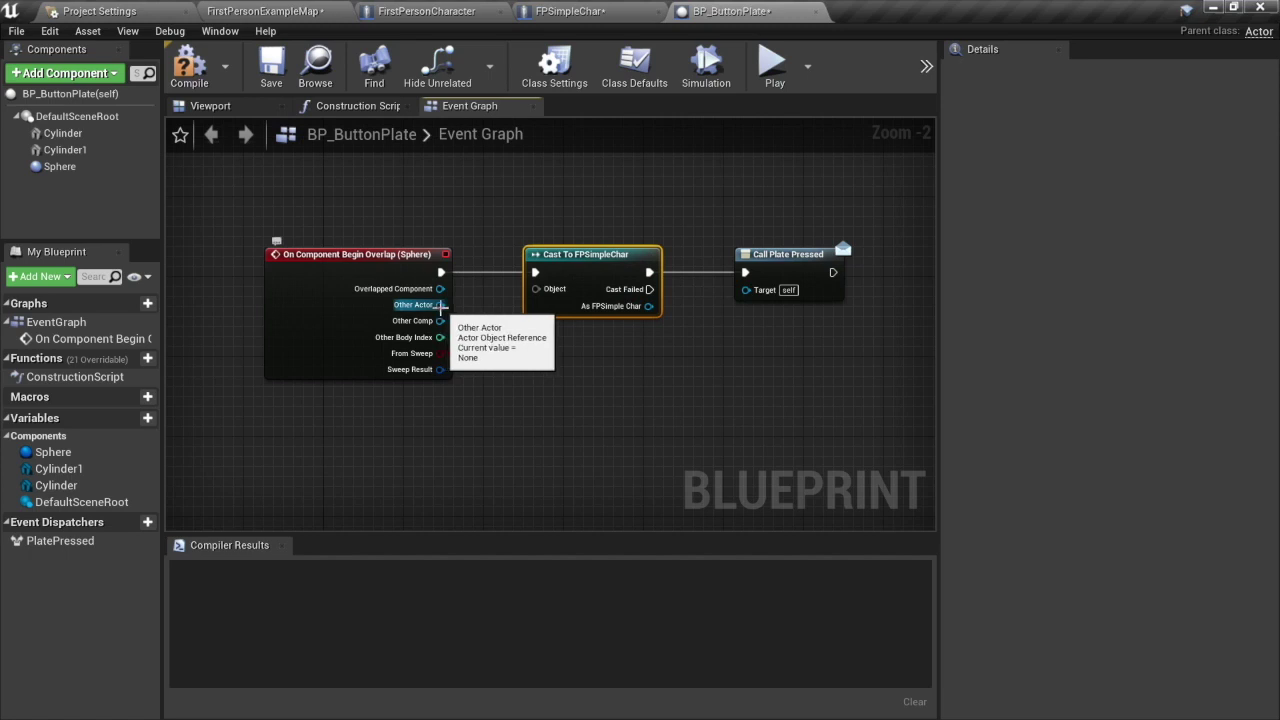
Step: Connect the overlap event's Other Actor to the Object input of the FPSimpleChar cast and compile BP_ButtonPlate
mouse_move(530, 295)
left_mouse_down()
mouse_move(570, 290)
mouse_move(530, 295)
left_mouse_up()
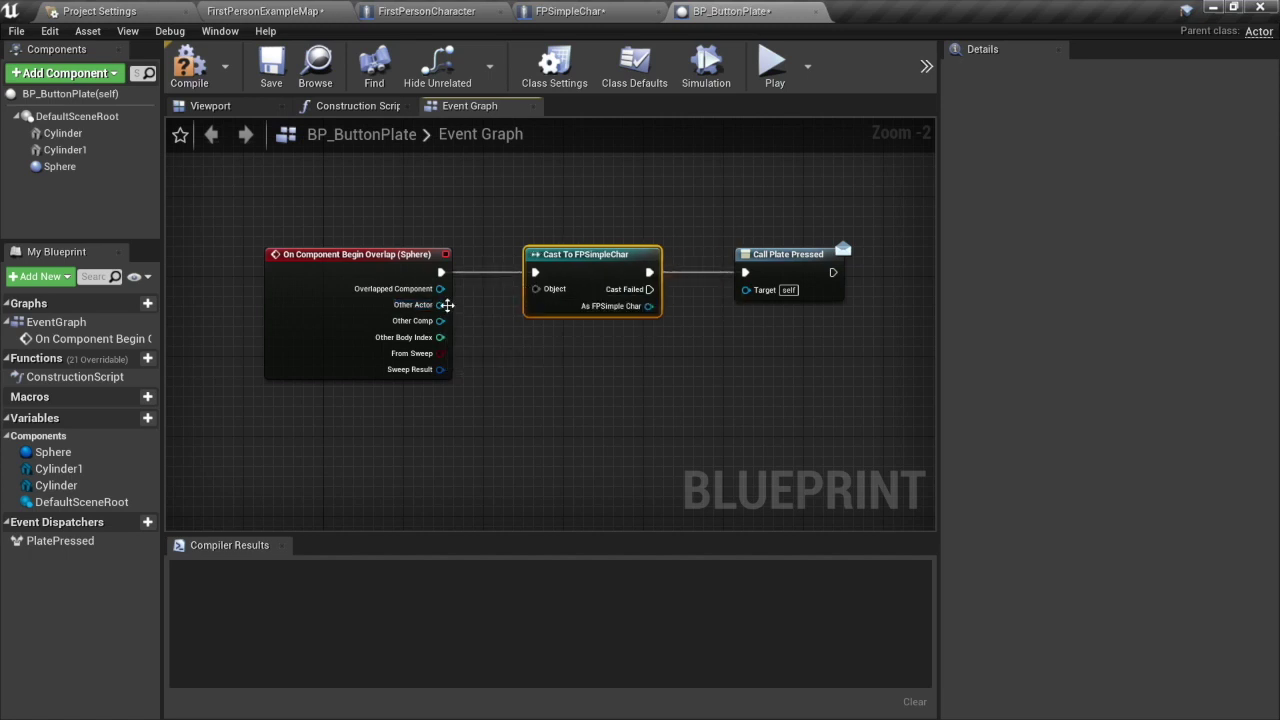
left_click_drag(446, 305, 540, 290)
left_click(189, 65)
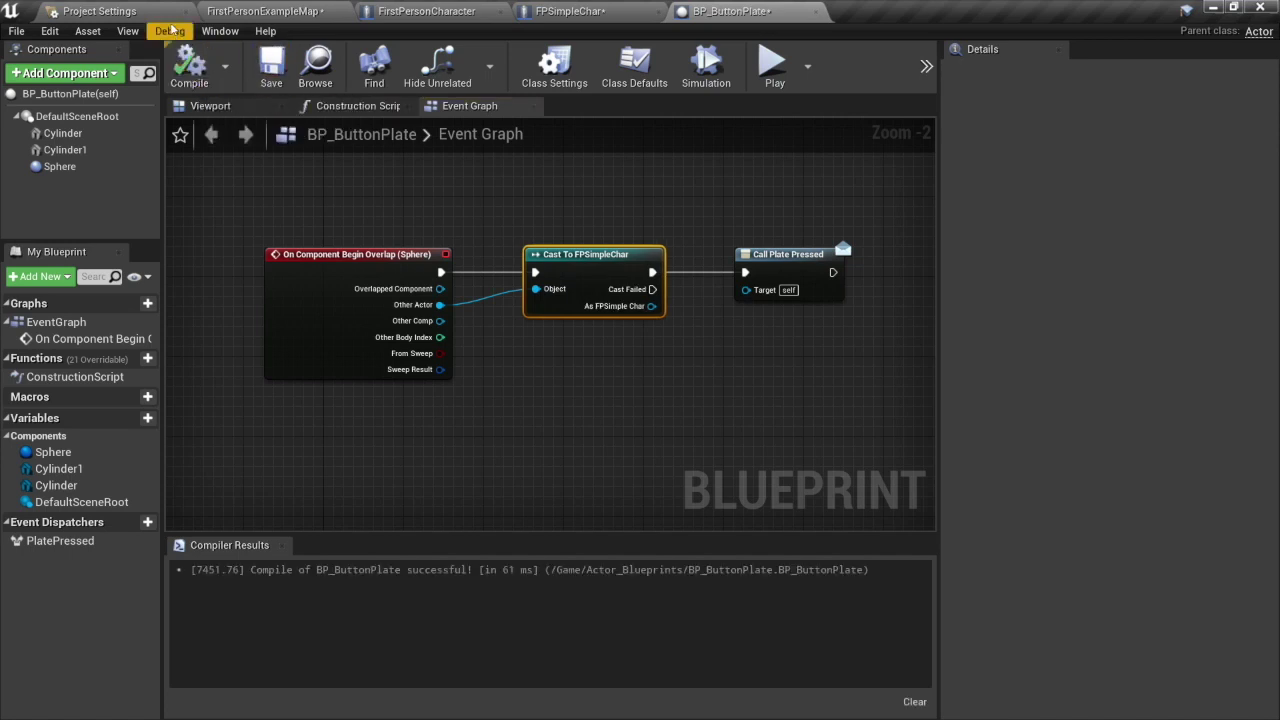
Step: Close the Project Settings, play FirstPersonExampleMap to test the green button plate by walking over it, and stop the session
left_click(128, 12)
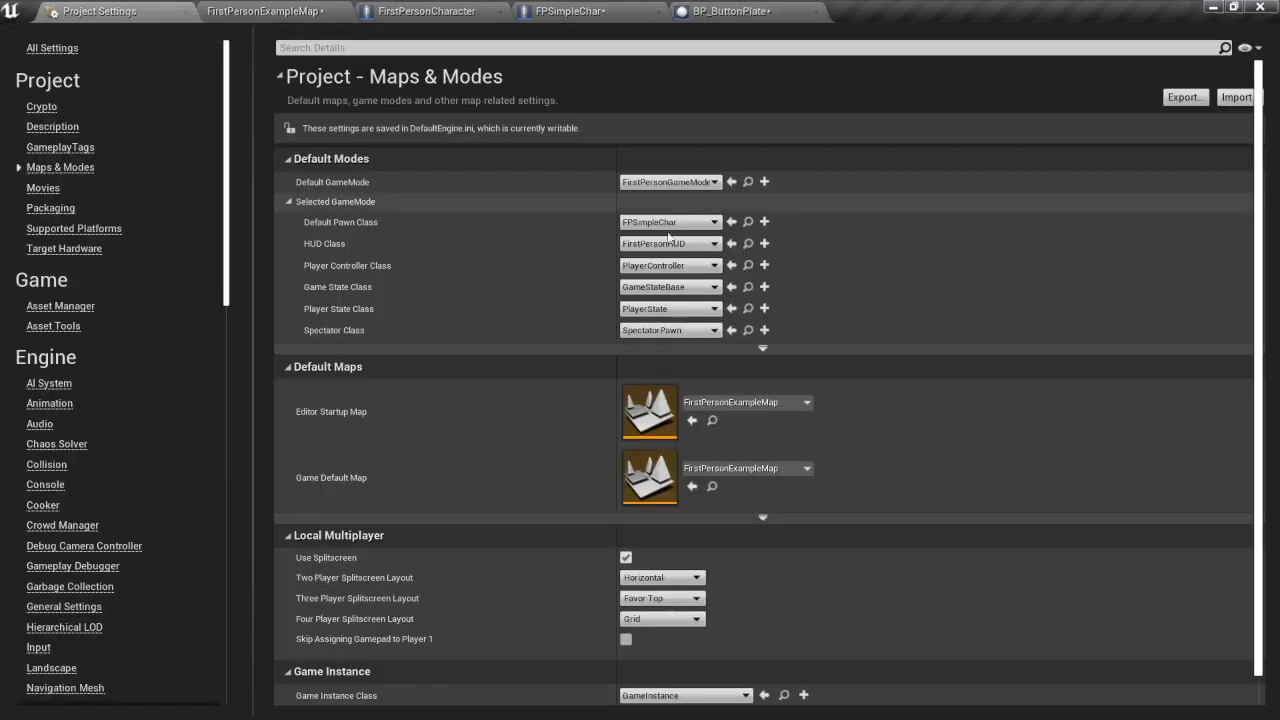
left_click(181, 11)
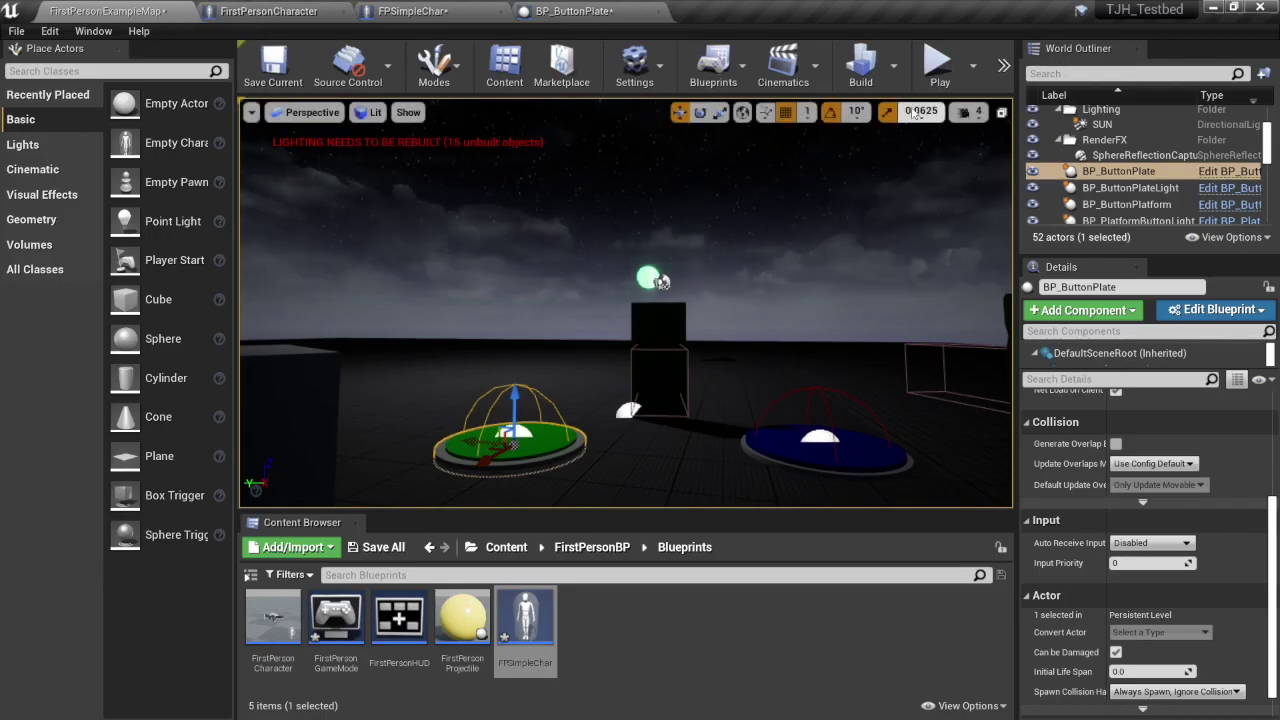
left_click(935, 62)
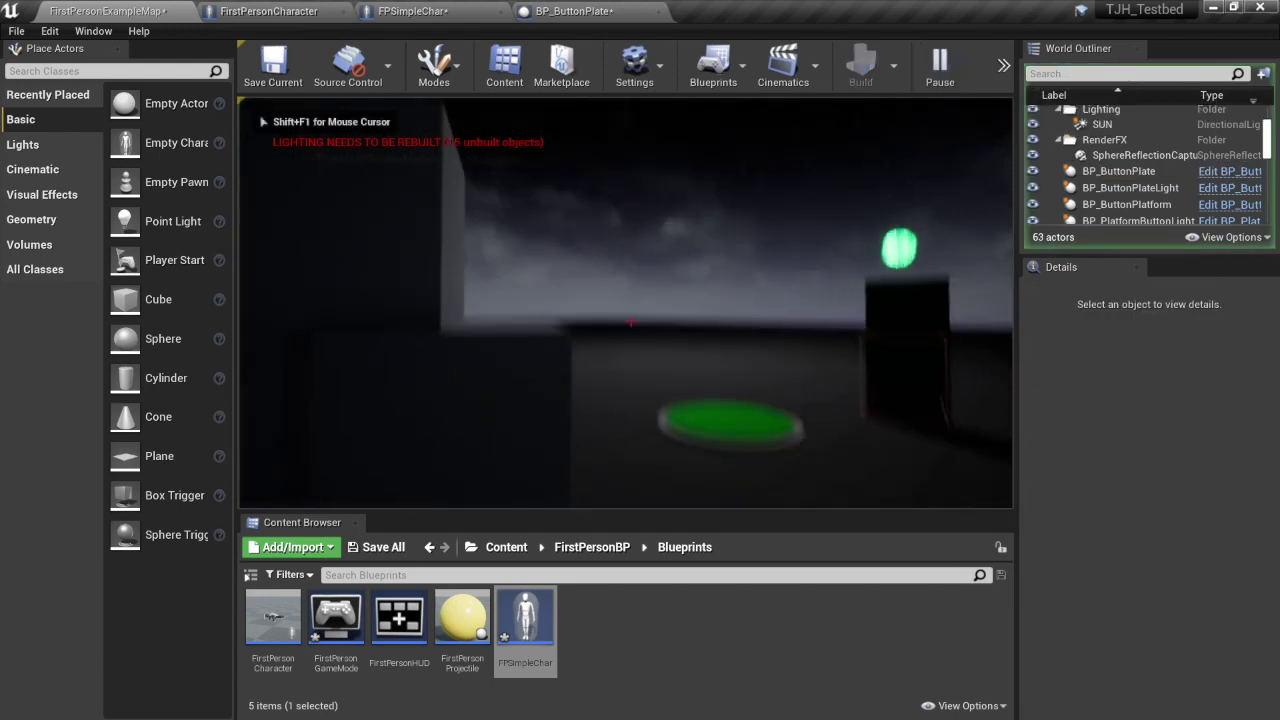
key("w")
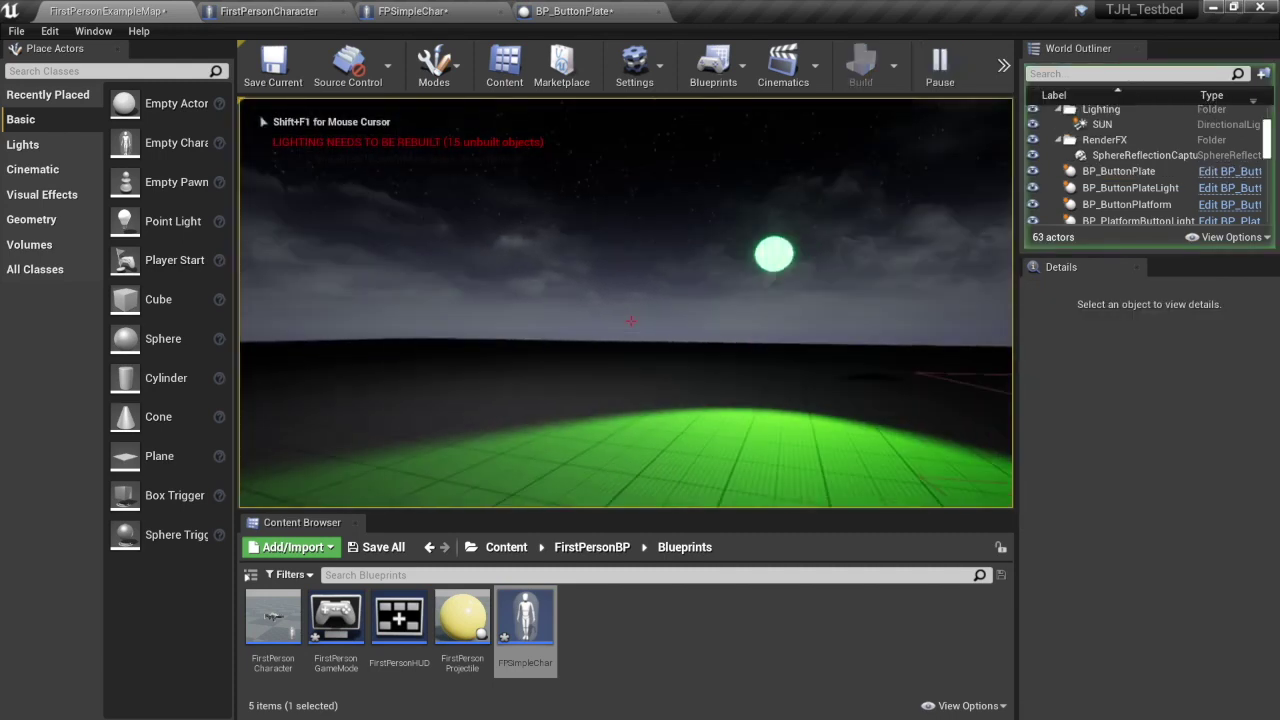
key("w")
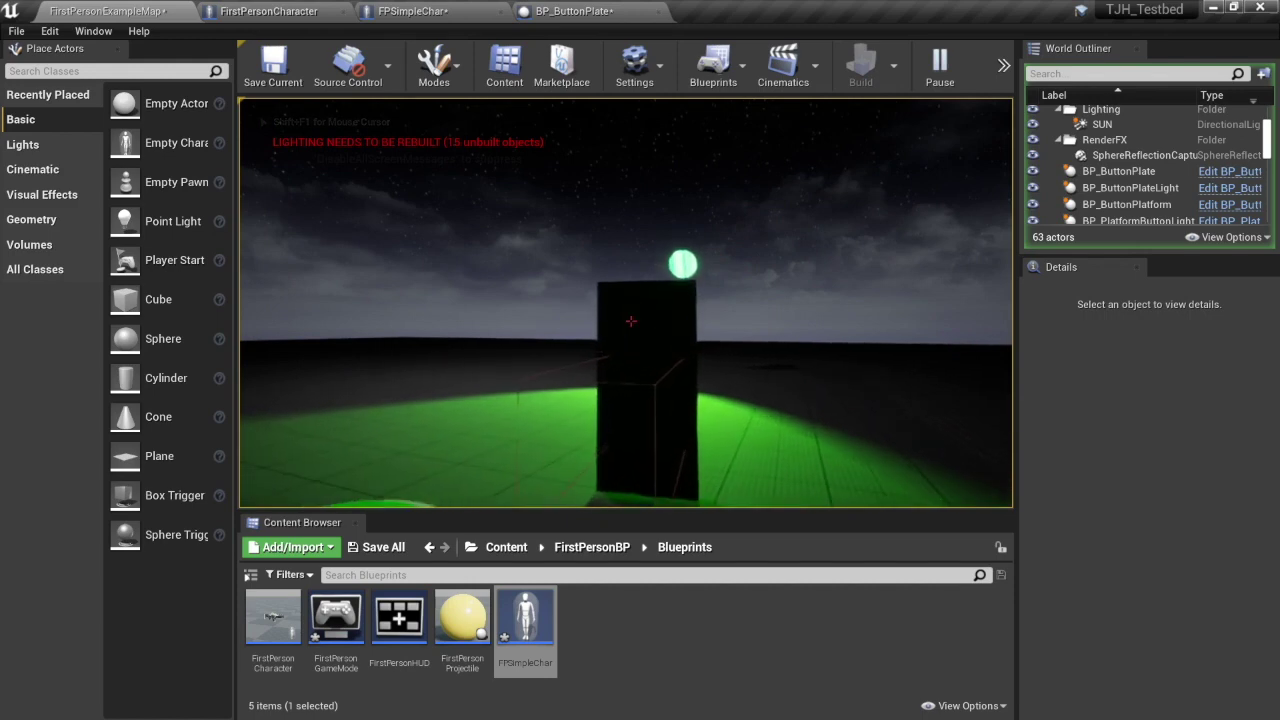
key("d")
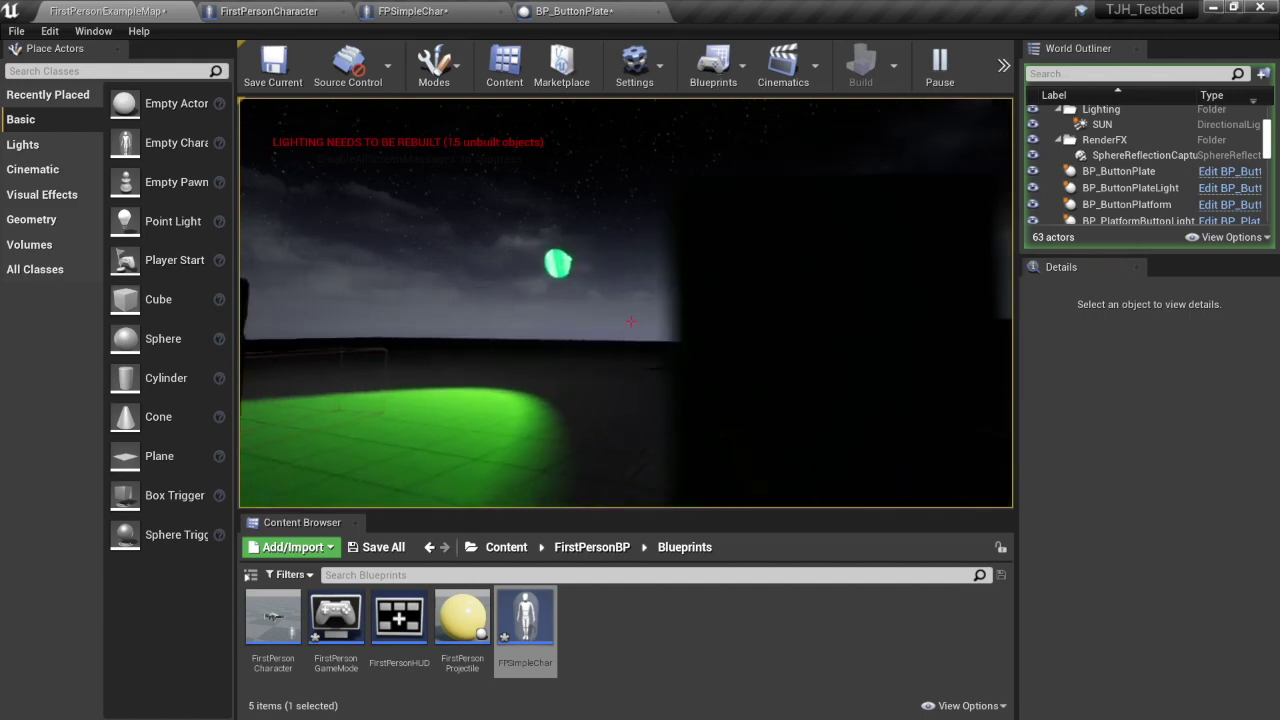
key("d")
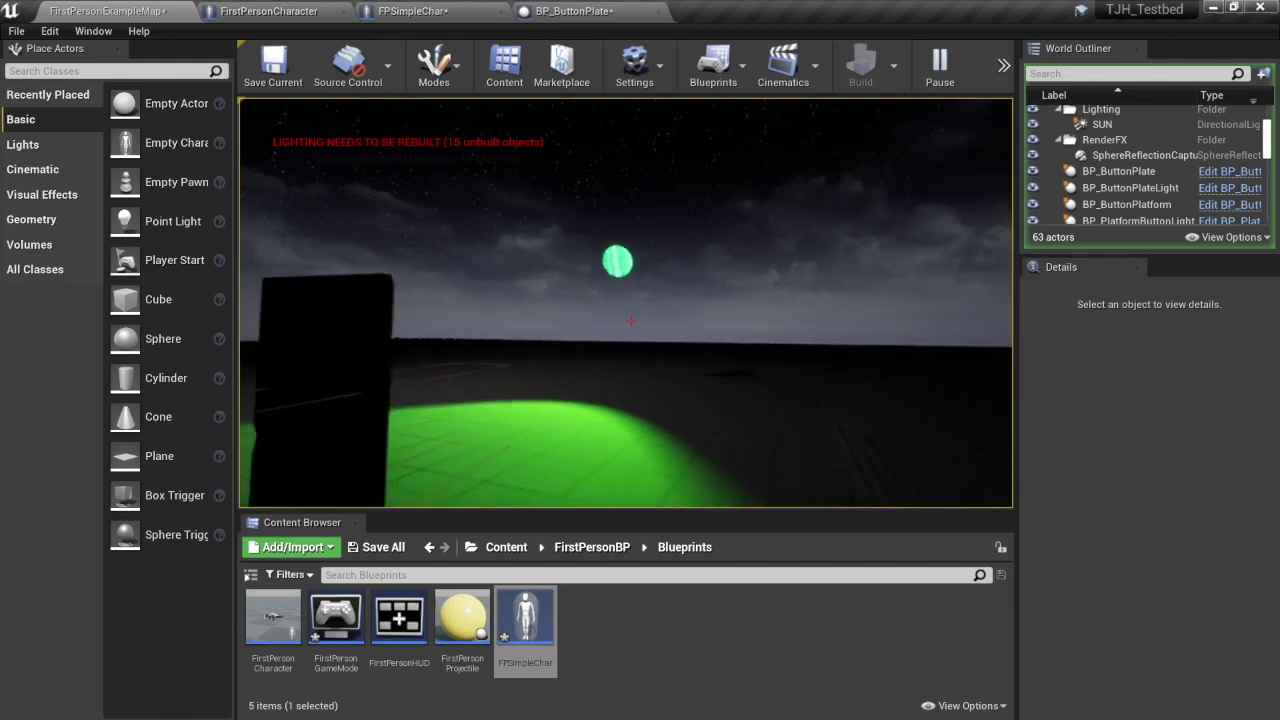
key("s")
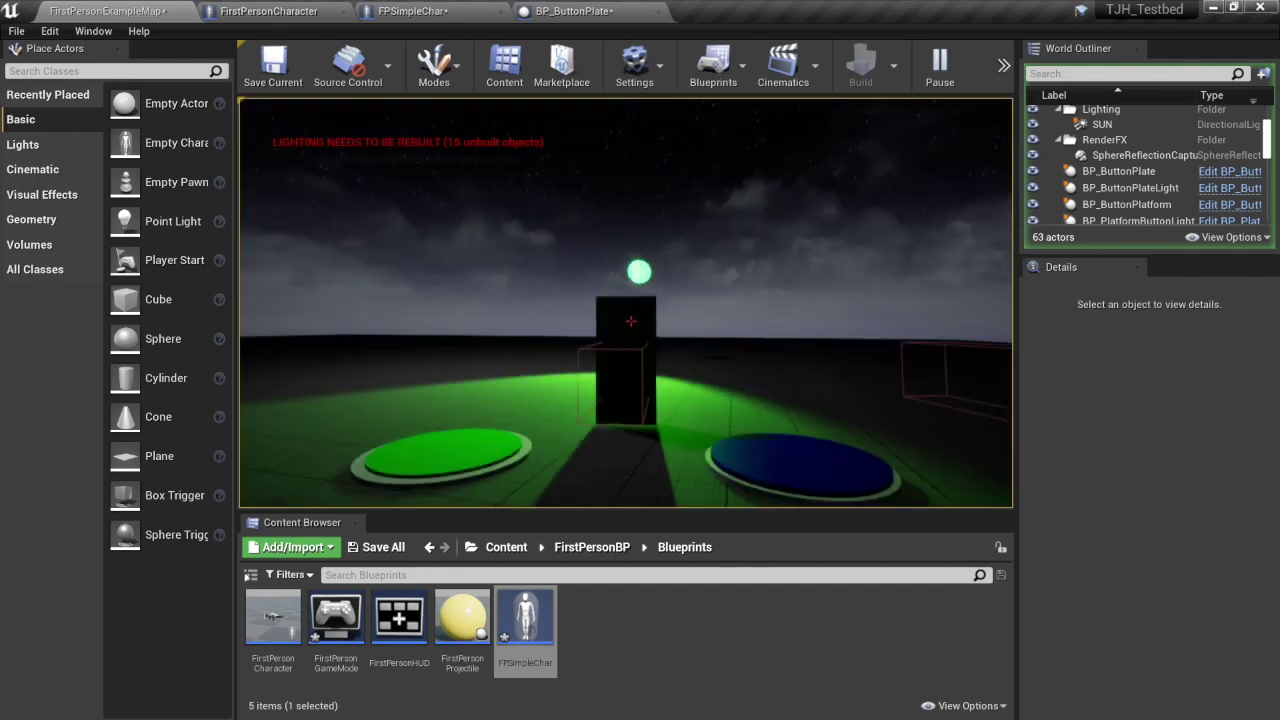
key("Escape")
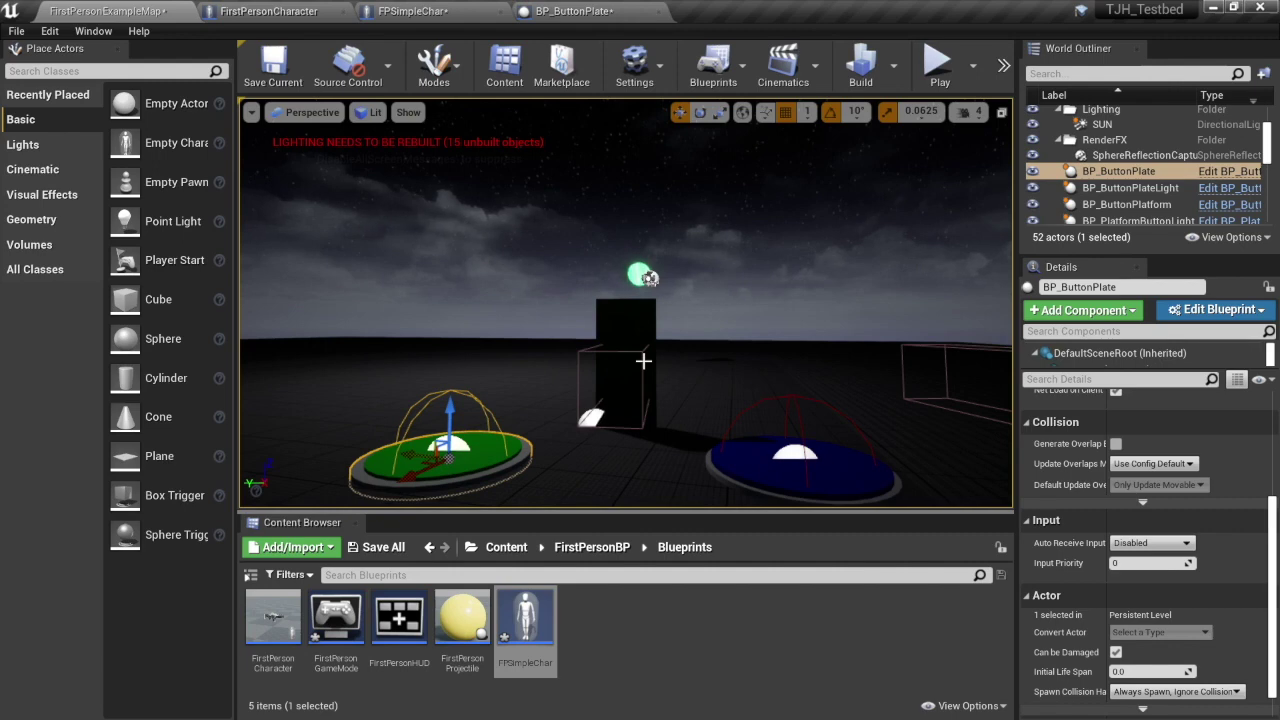
Step: Play the level once more to check the FPSimpleChar spawn view, and end the session
left_click(939, 66)
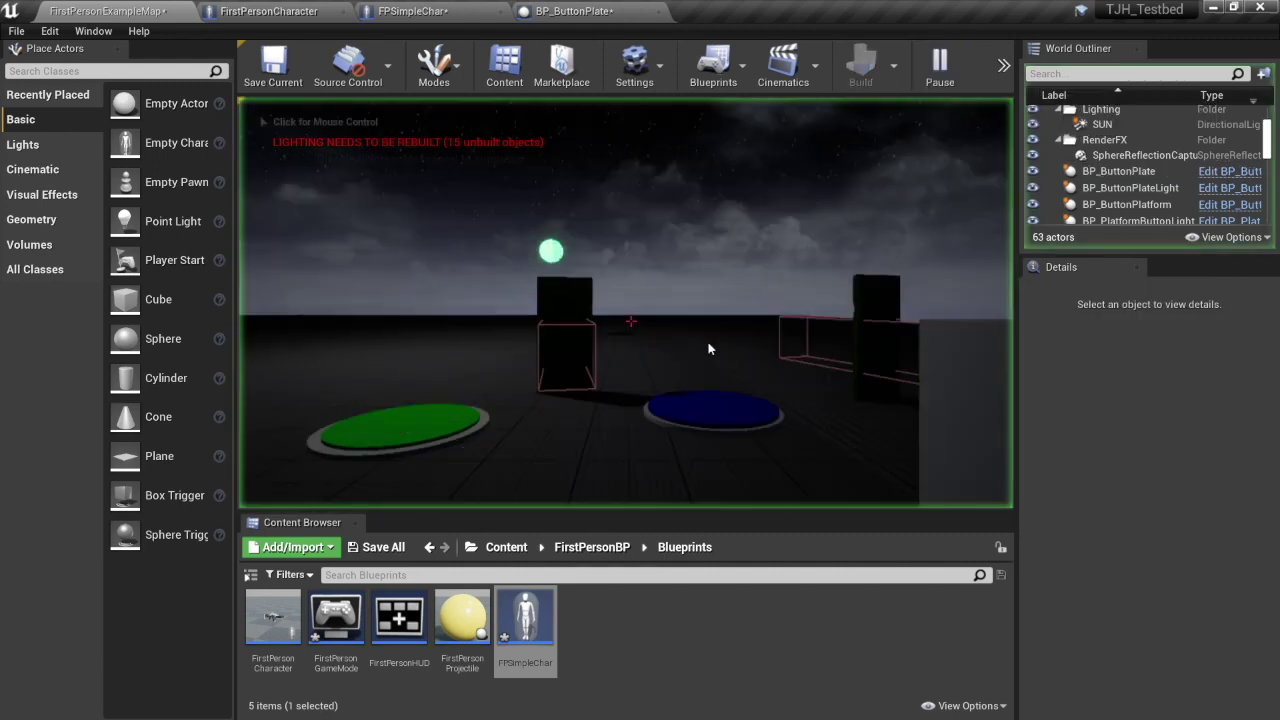
left_click(709, 348)
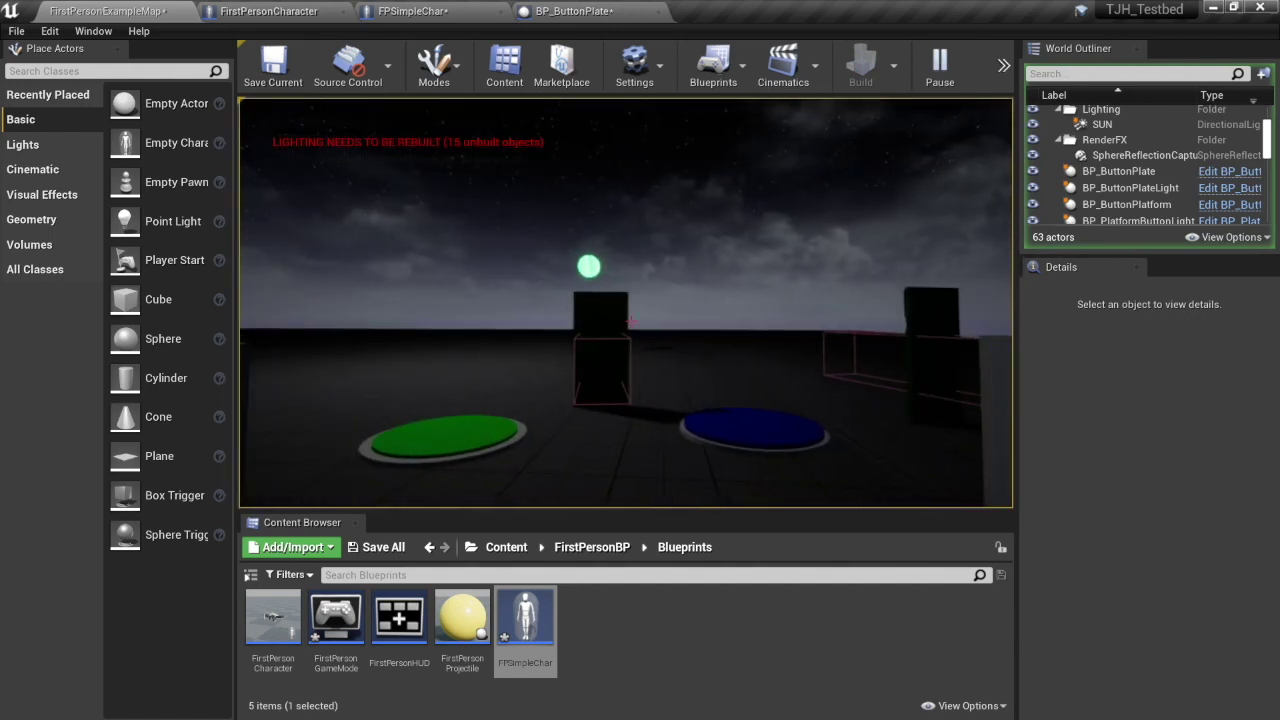
key("Escape")
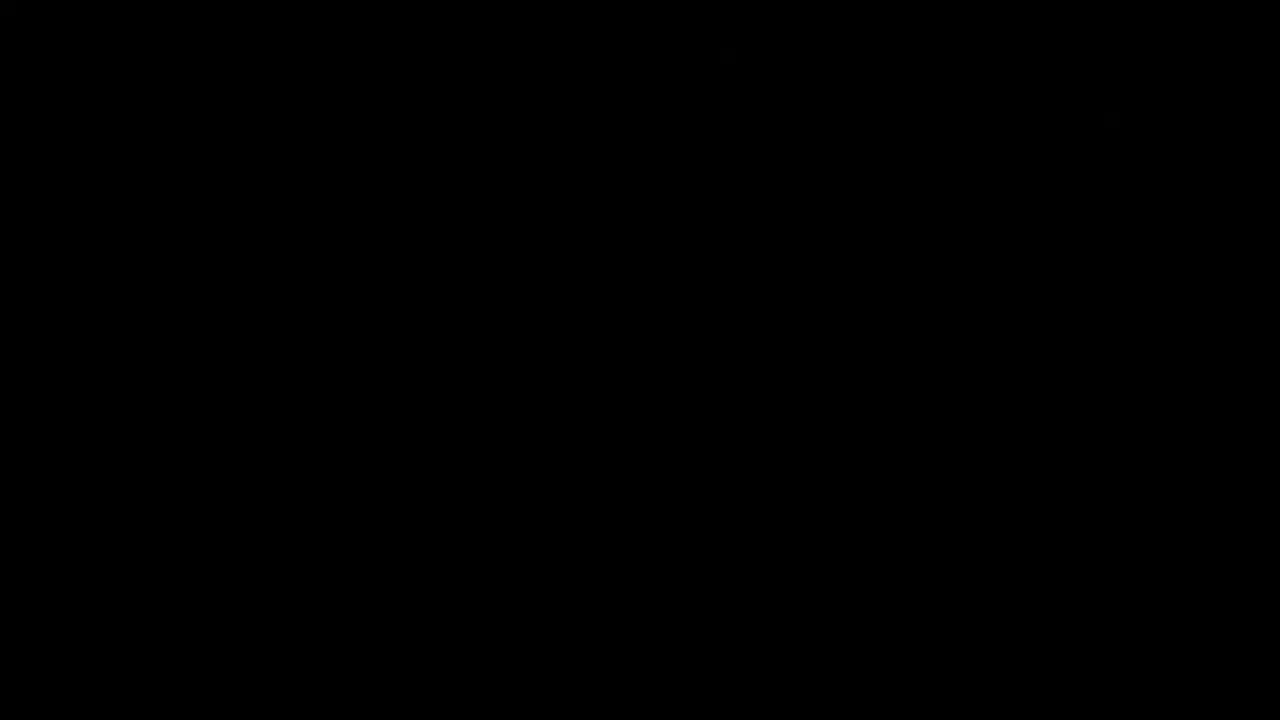